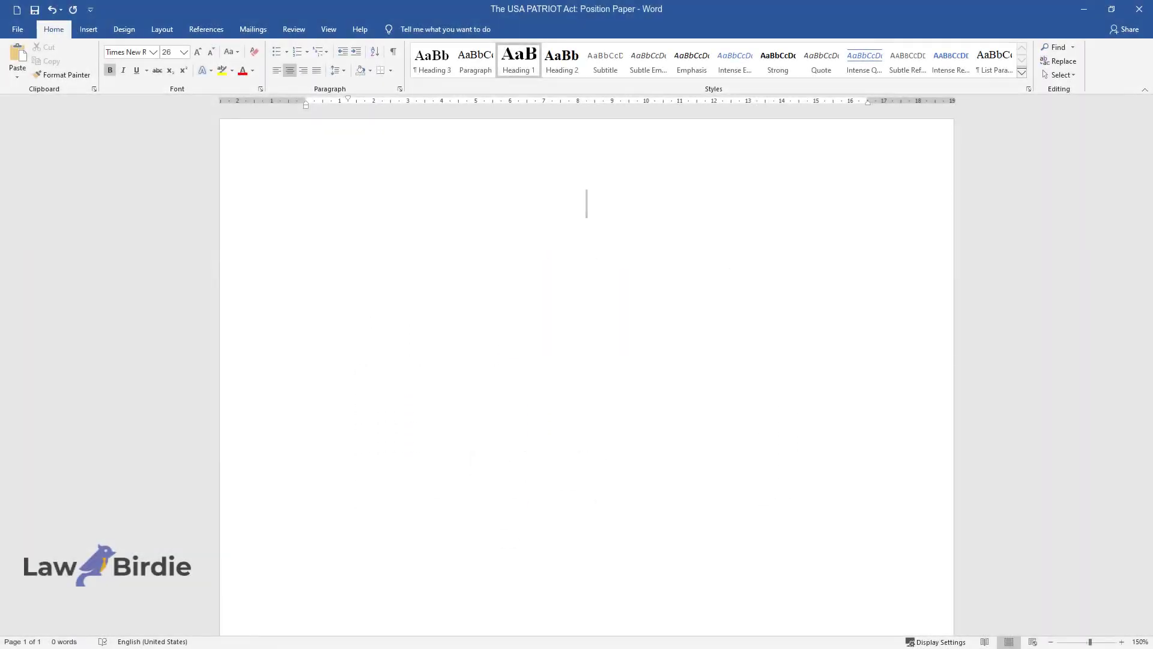
Type the title 'The USA PATRIOT Act: Position Paper' as a bold centred heading
{"action": "type", "text": "The USA P"}
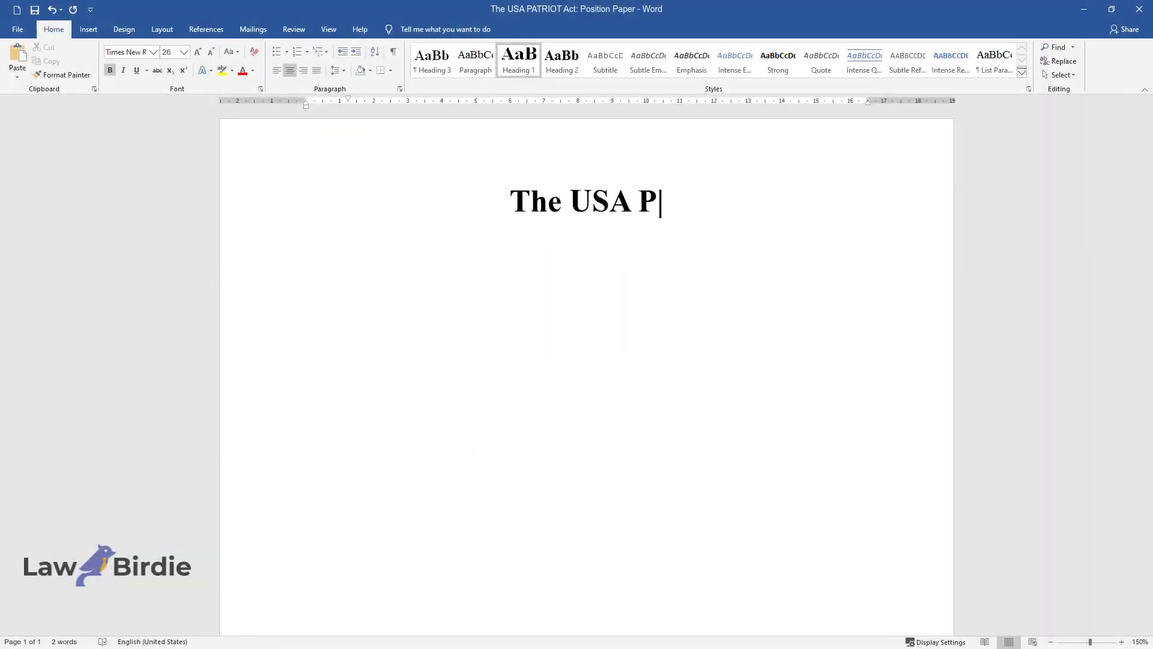
{"action": "type", "text": "ATRIOT Act: Position Paper"}
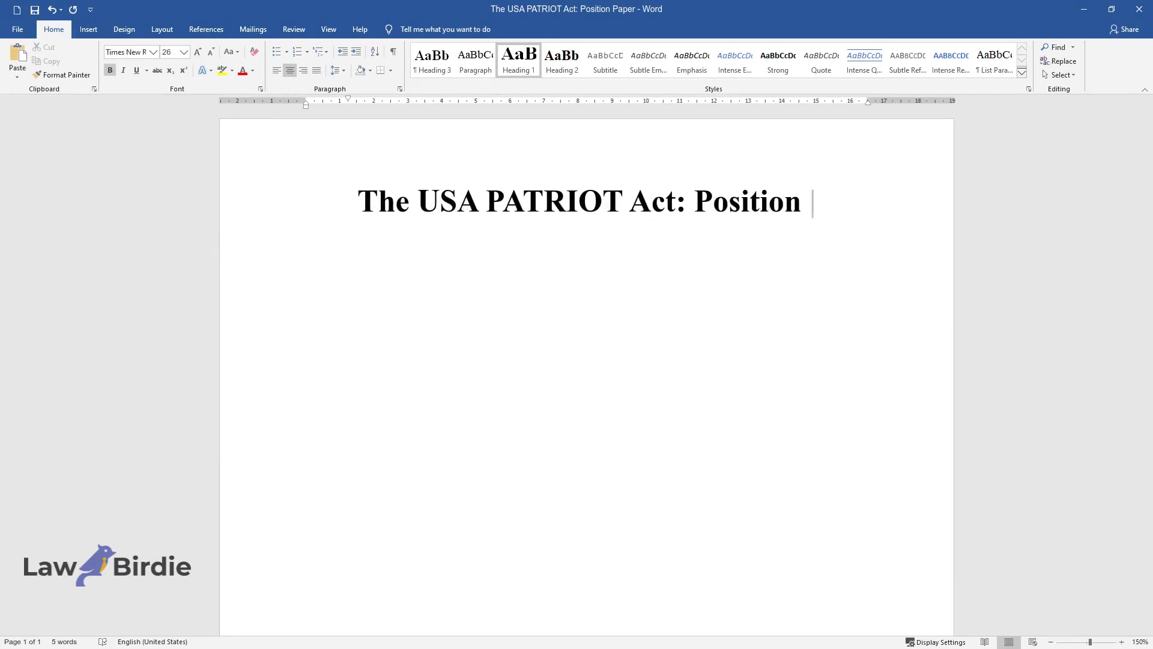
Add an 'Introduction' heading and the opening paragraph explaining the act's acronym and powers
{"action": "key", "text": "Return"}
{"action": "type", "text": "Introduction"}
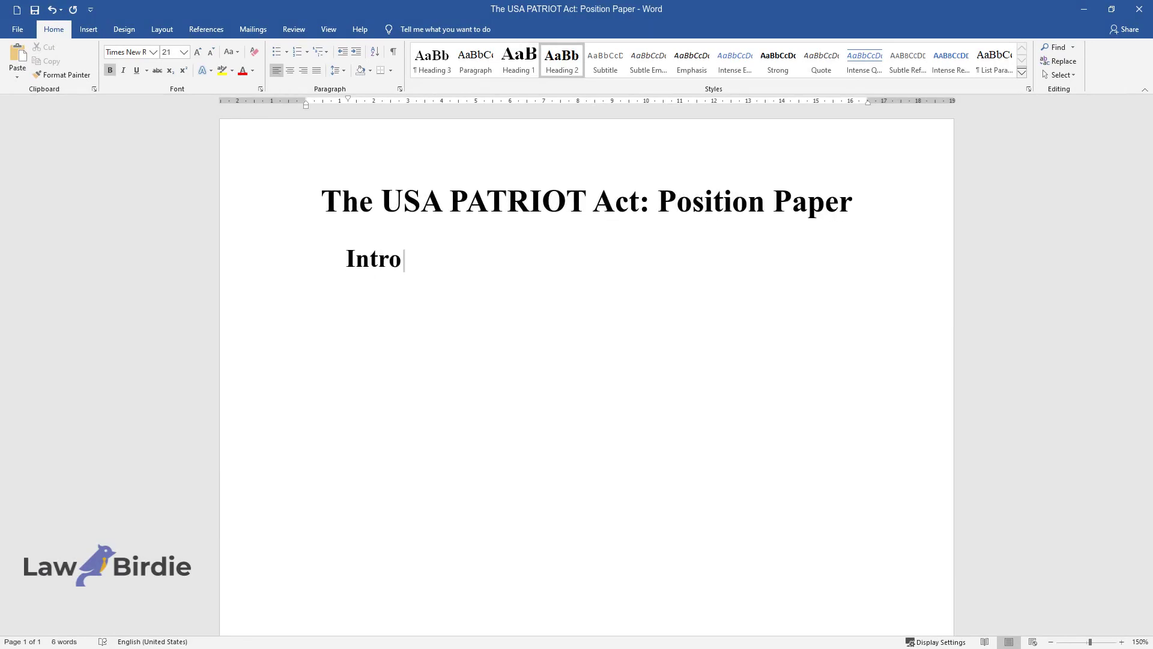
{"action": "key", "text": "Return"}
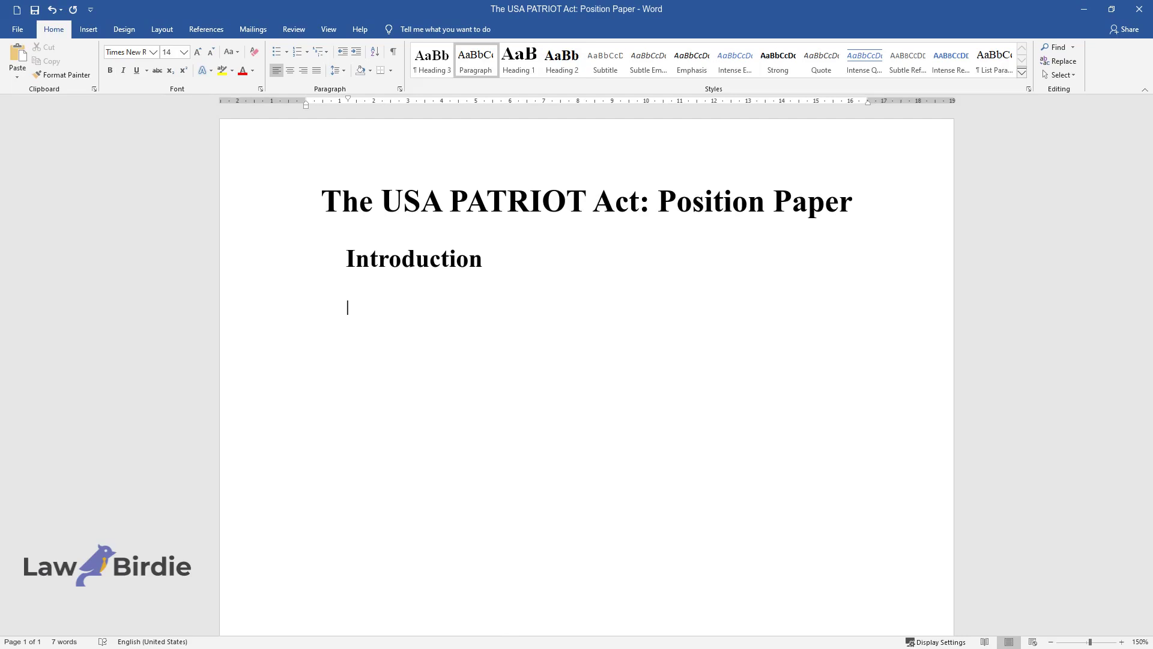
{"action": "type", "text": "The USA PATRIOT Act \"is an acrony"}
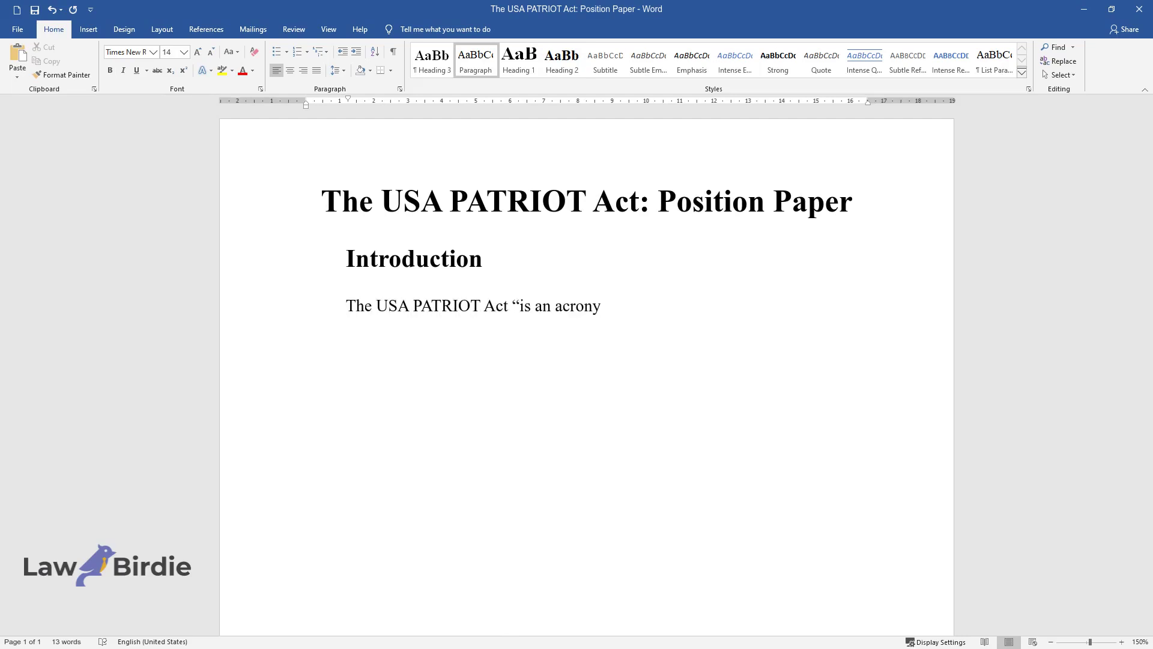
{"action": "type", "text": "m for Uniting and Strengthening Am"}
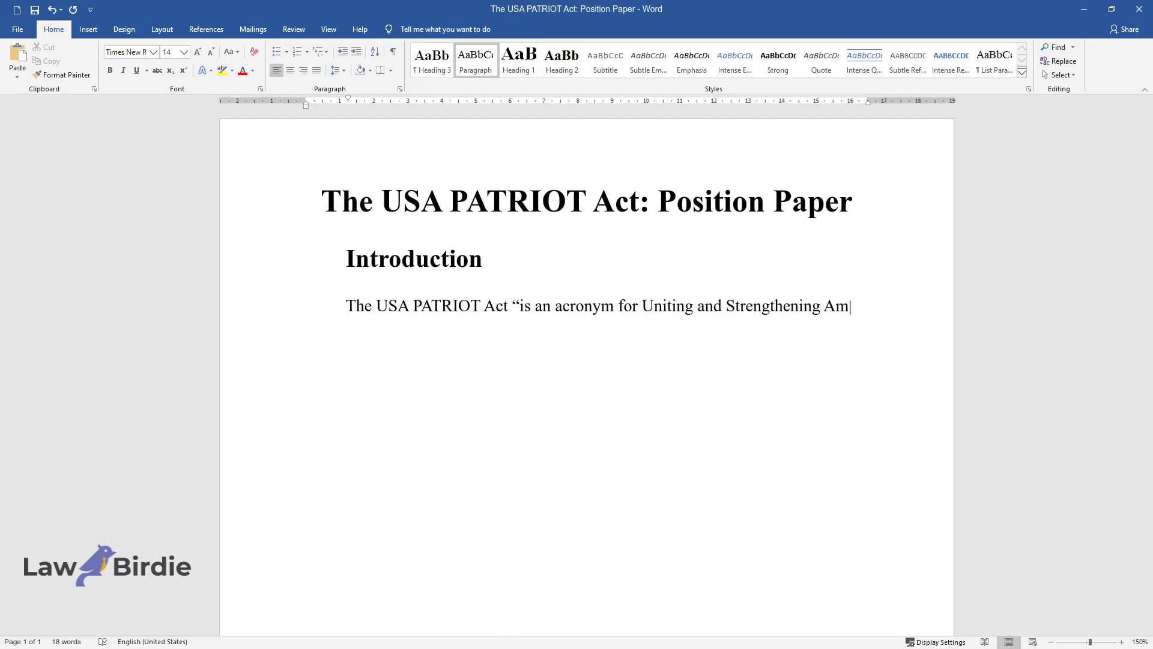
{"action": "type", "text": "erica by Providing Appropriate Tool"}
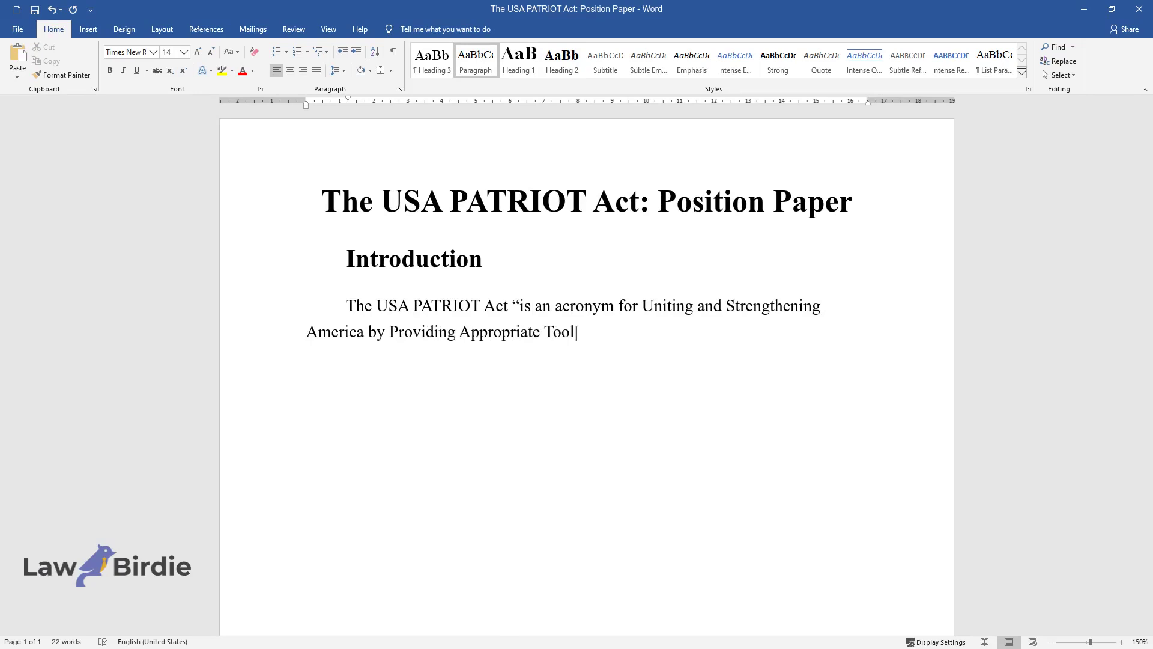
{"action": "type", "text": "s Required to Intercept and Obstru"}
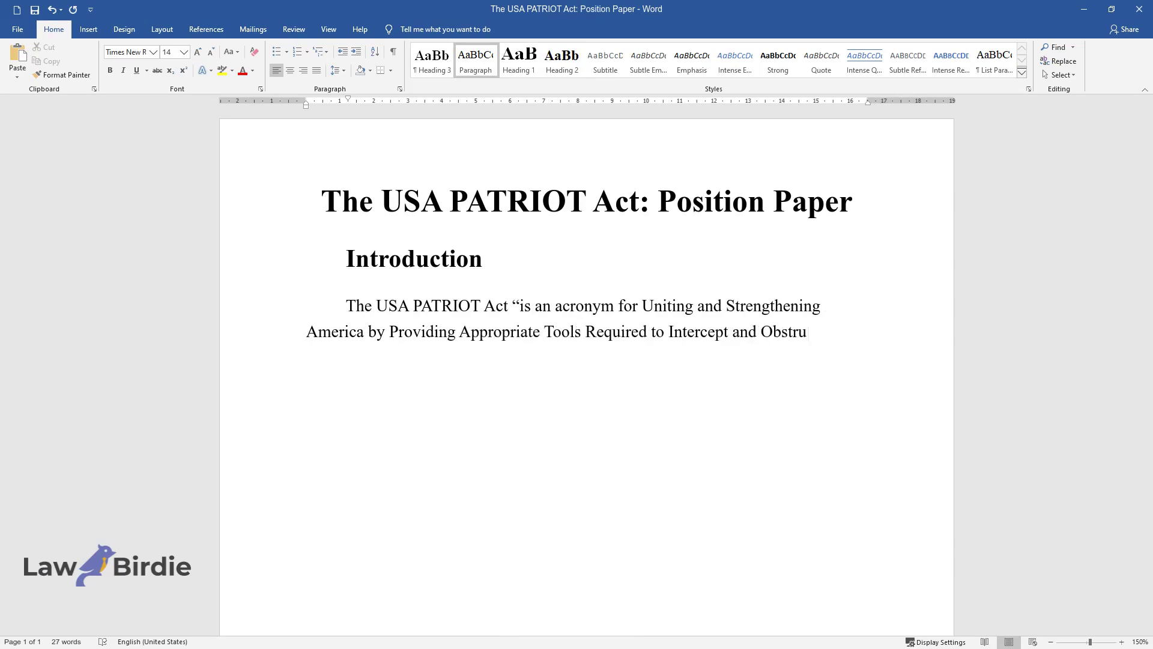
{"action": "type", "text": "ct Terrorism.” This act gives law "}
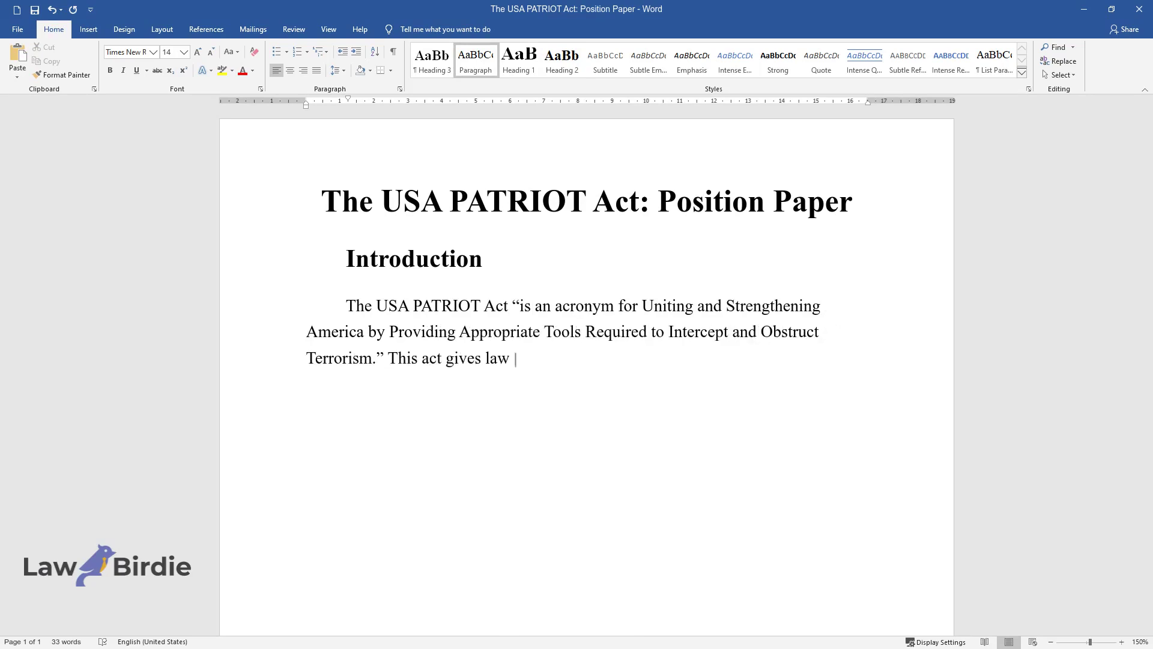
{"action": "type", "text": "enforcement agencies the power to "}
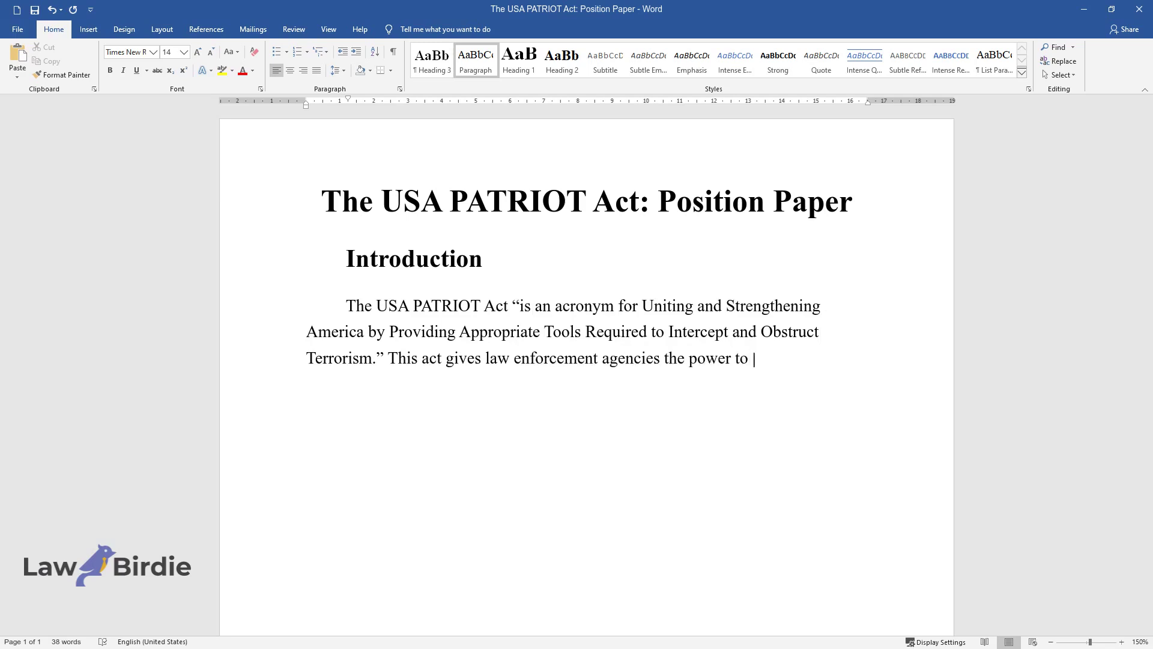
{"action": "type", "text": "do some things that never happened "}
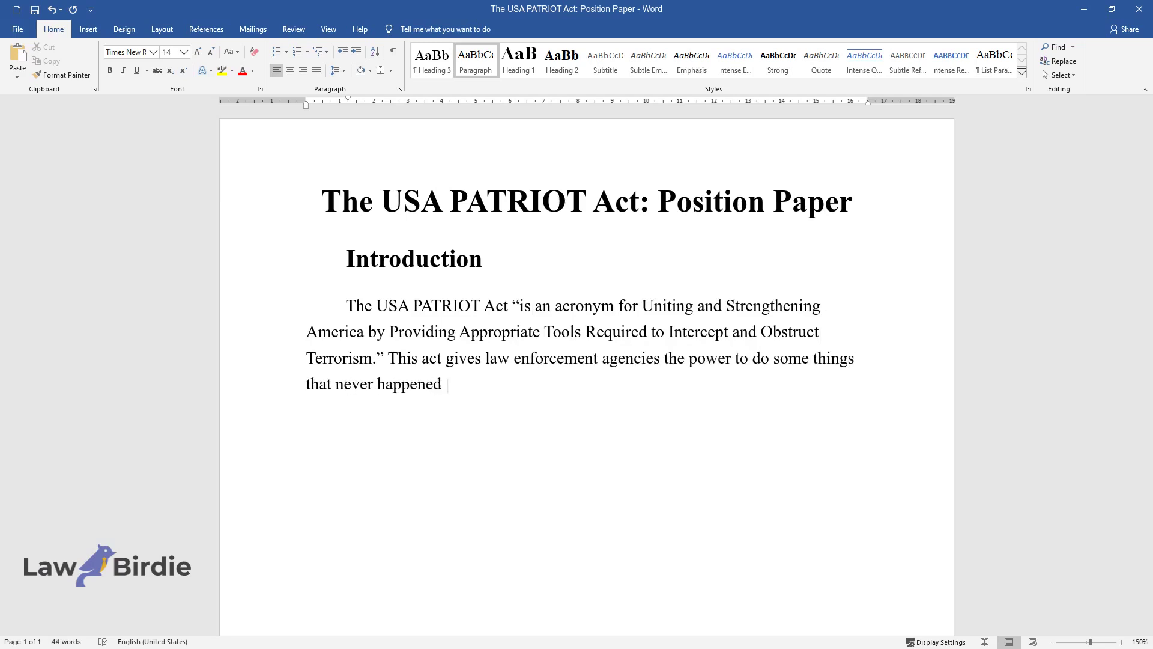
{"action": "type", "text": "before like searching private recor"}
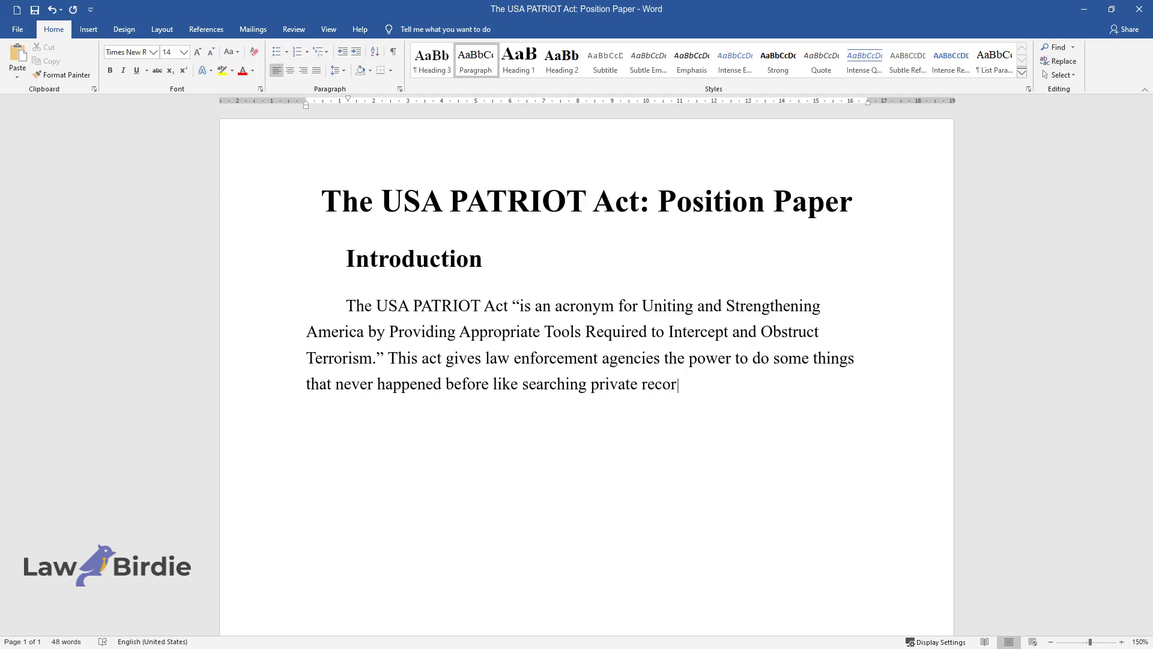
{"action": "type", "text": "ds. Moreover, it allows more forei"}
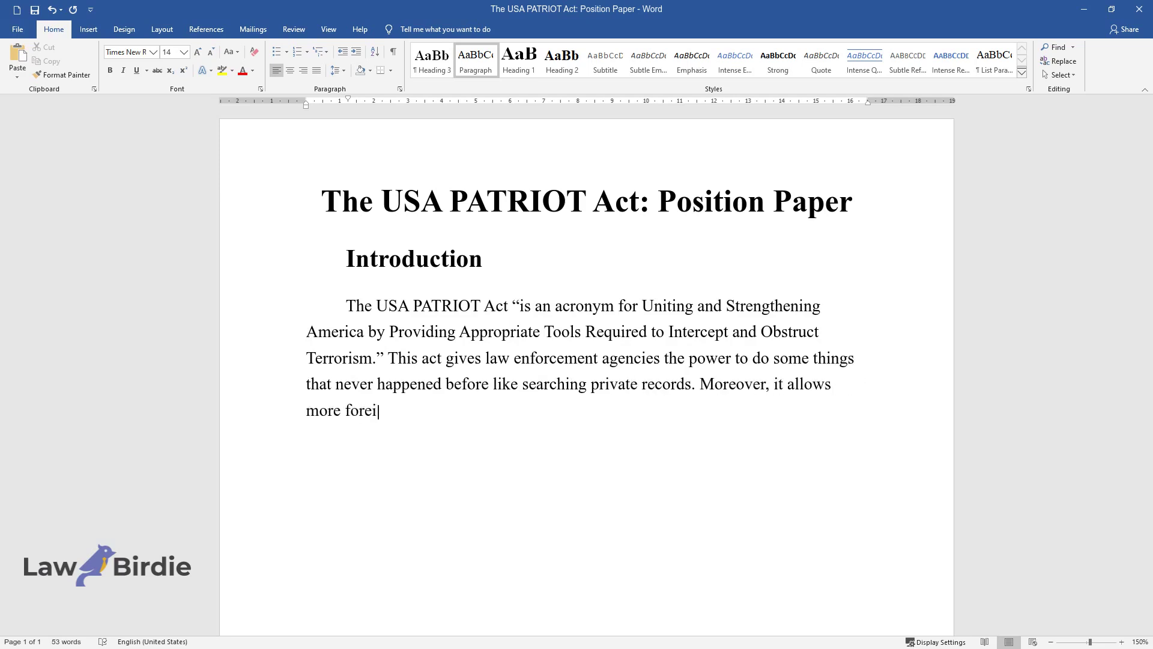
{"action": "type", "text": "gn intelligence meetings in America"}
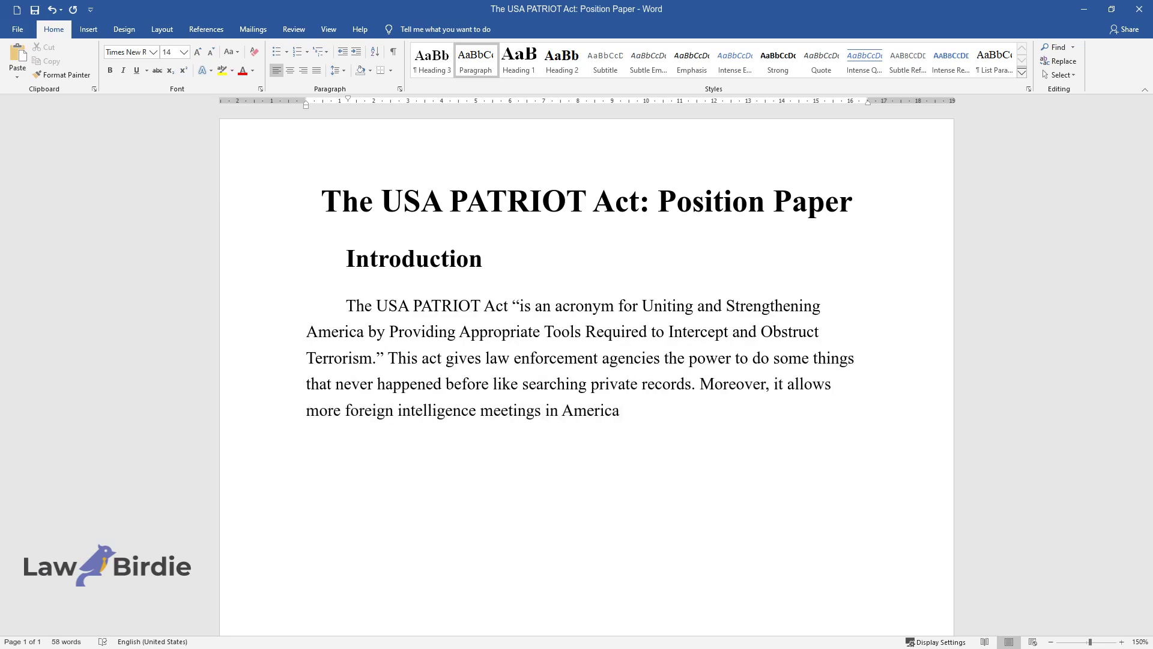
{"action": "type", "text": " among other mandates as discussed"}
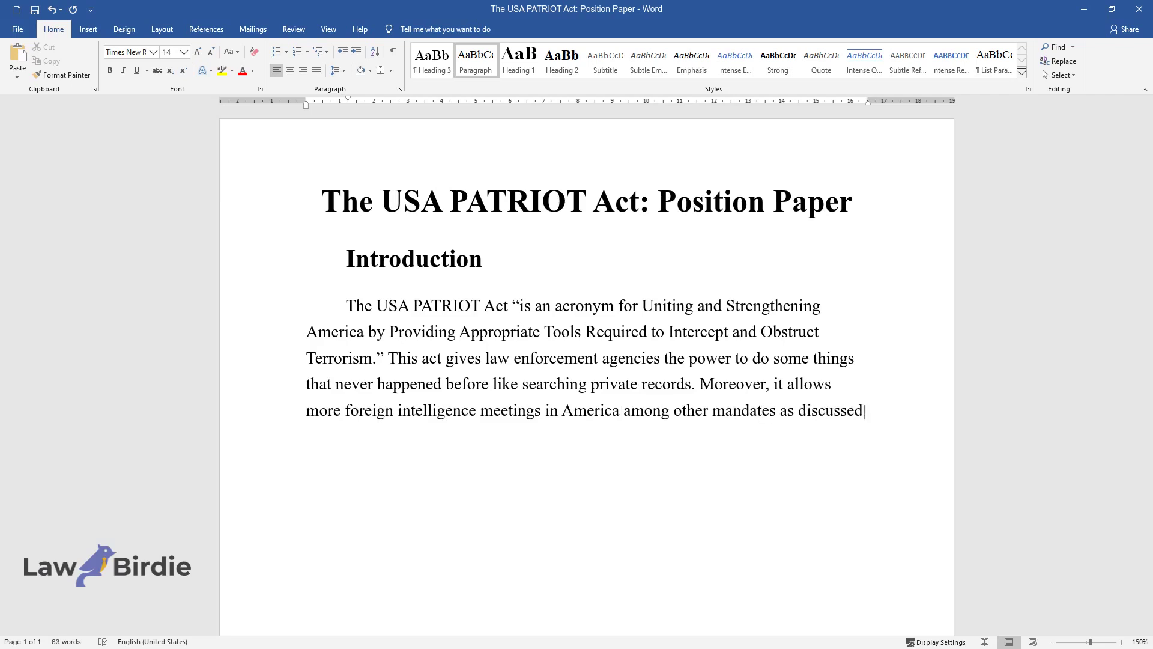
{"action": "type", "text": " in this paper. It also expands the"}
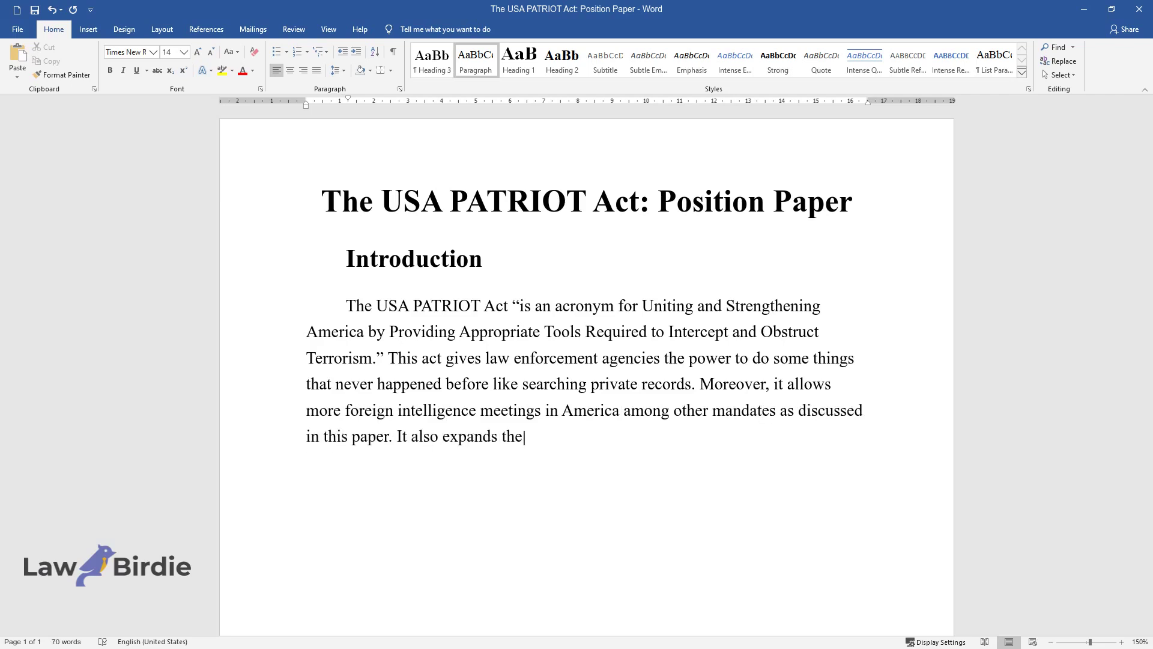
{"action": "type", "text": " circumspection of immigration poli"}
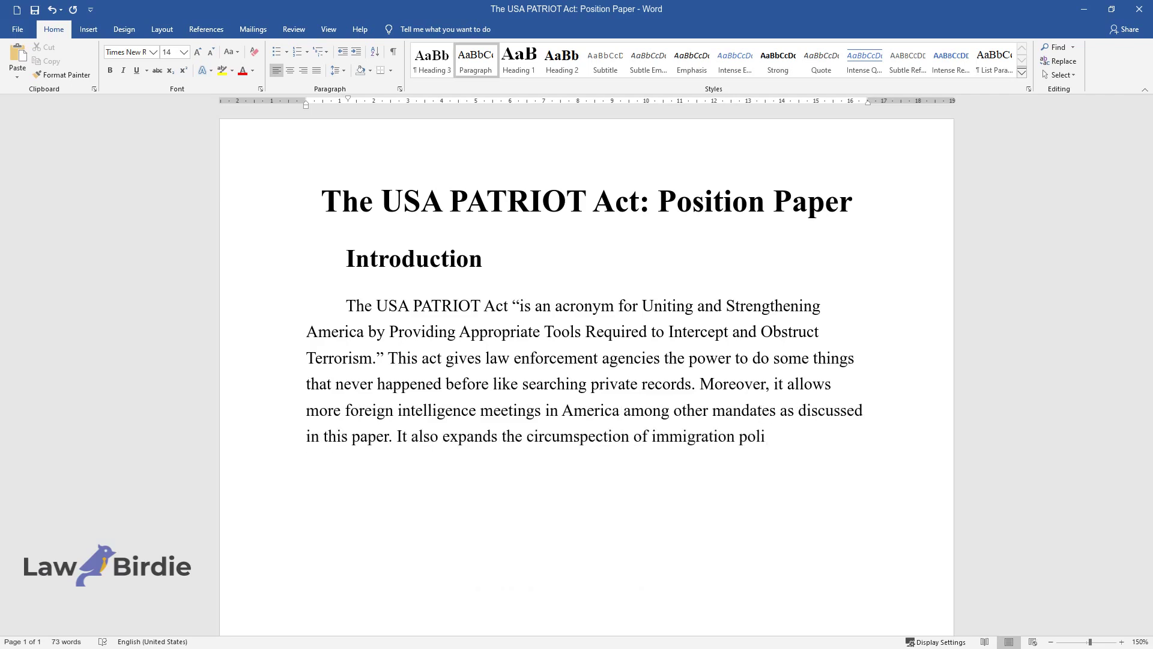
{"action": "type", "text": "cies, especially on matters about "}
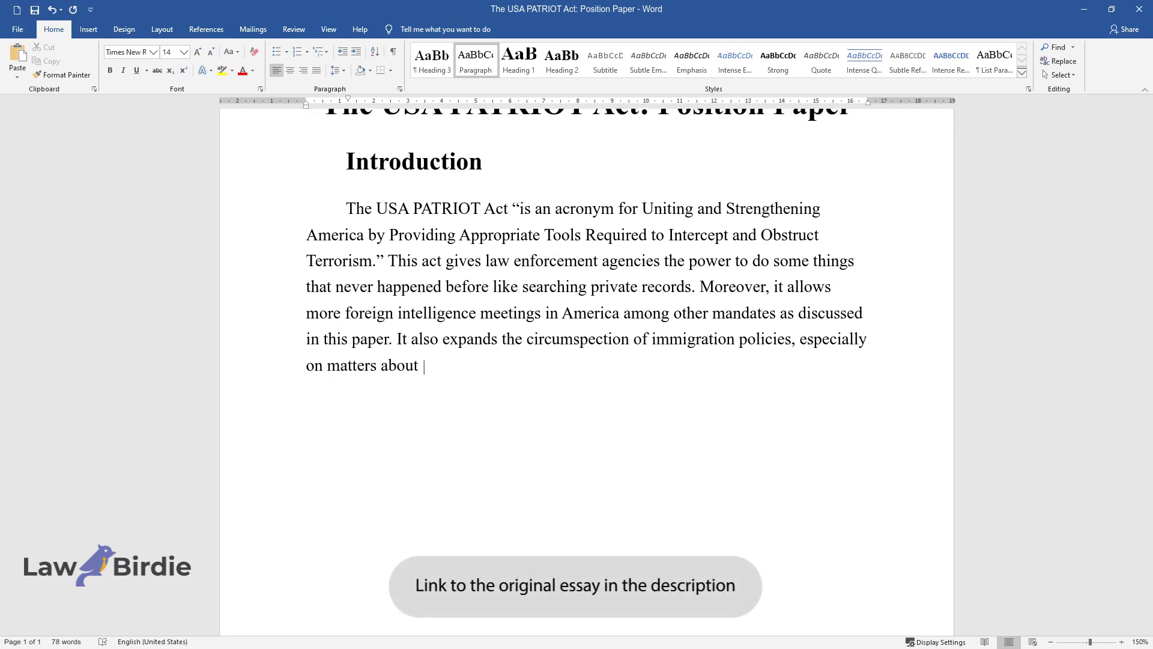
{"action": "type", "text": "the expatriation of suspected terr"}
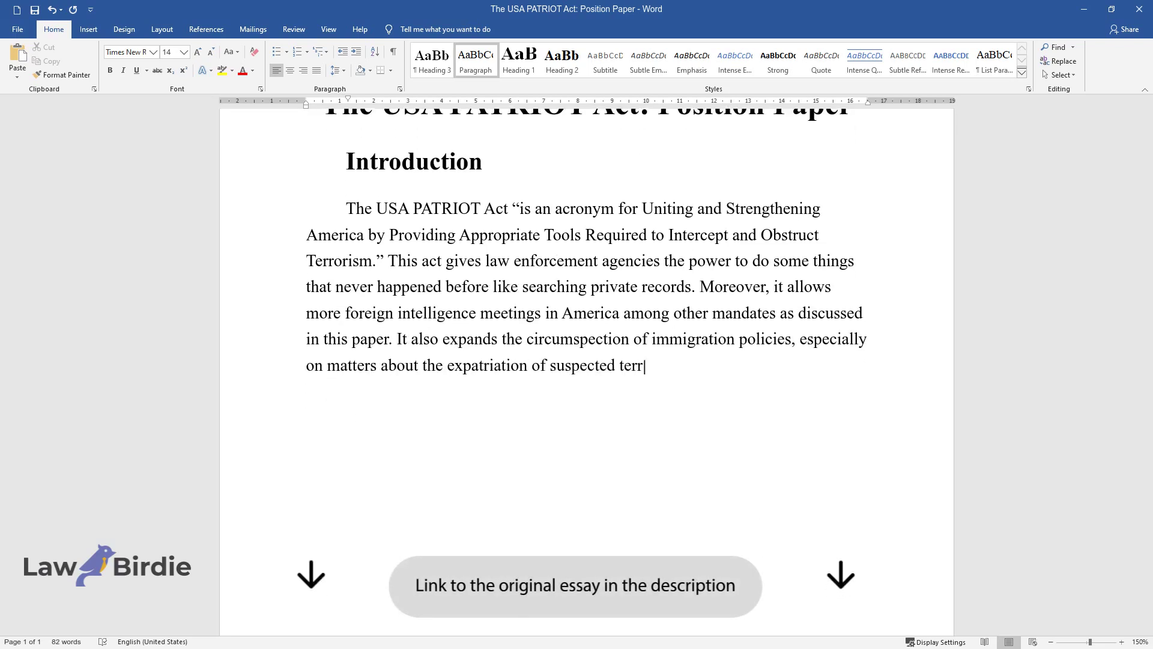
{"action": "type", "text": "orists, and redefined terrorism to"}
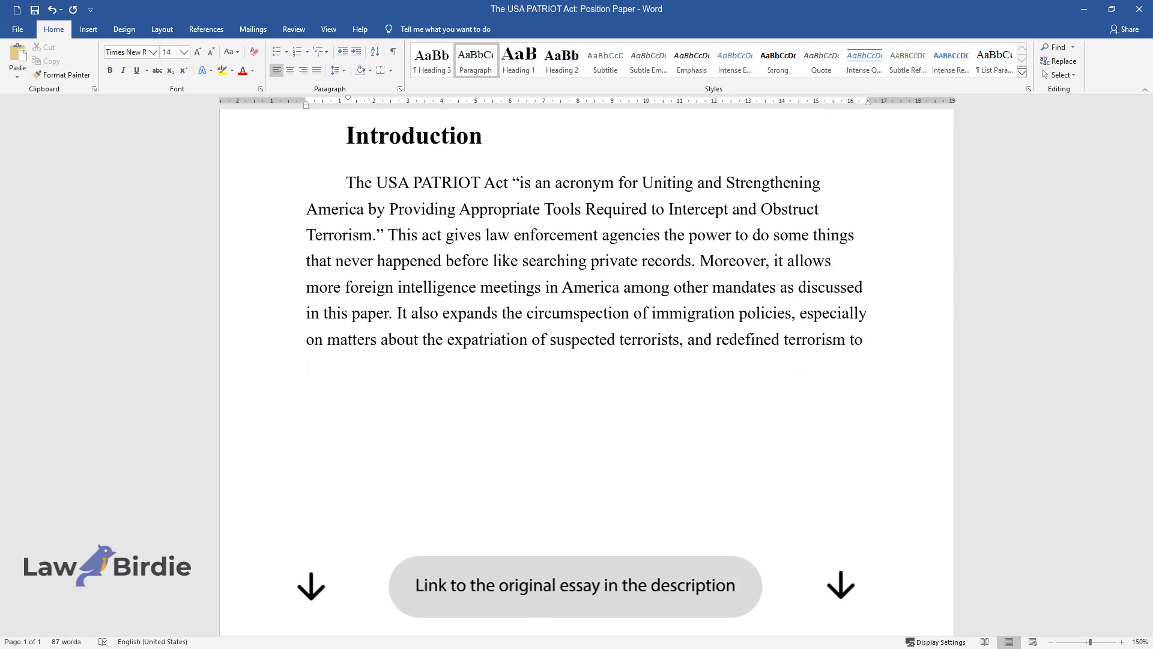
{"action": "type", "text": " encompass domestic terrorism."}
{"action": "key", "text": "Return"}
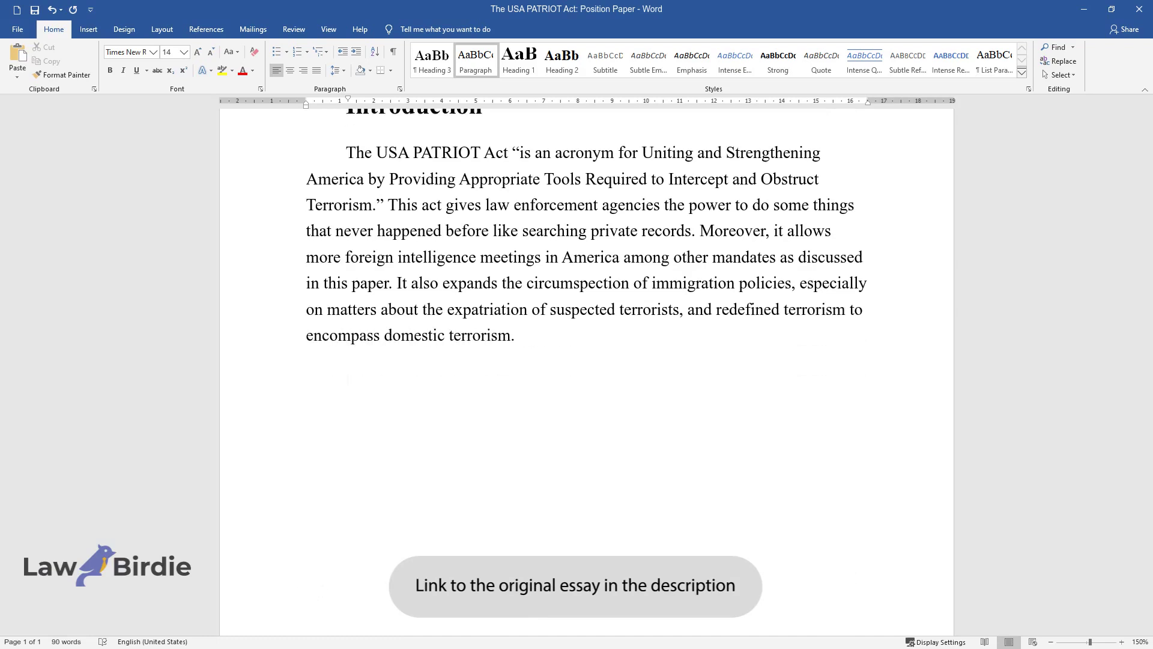
Finish the controversy paragraph, ending 'before the Senate passed it,' and add the 'Important Contents' heading
{"action": "type", "text": "Generally, this act co"}
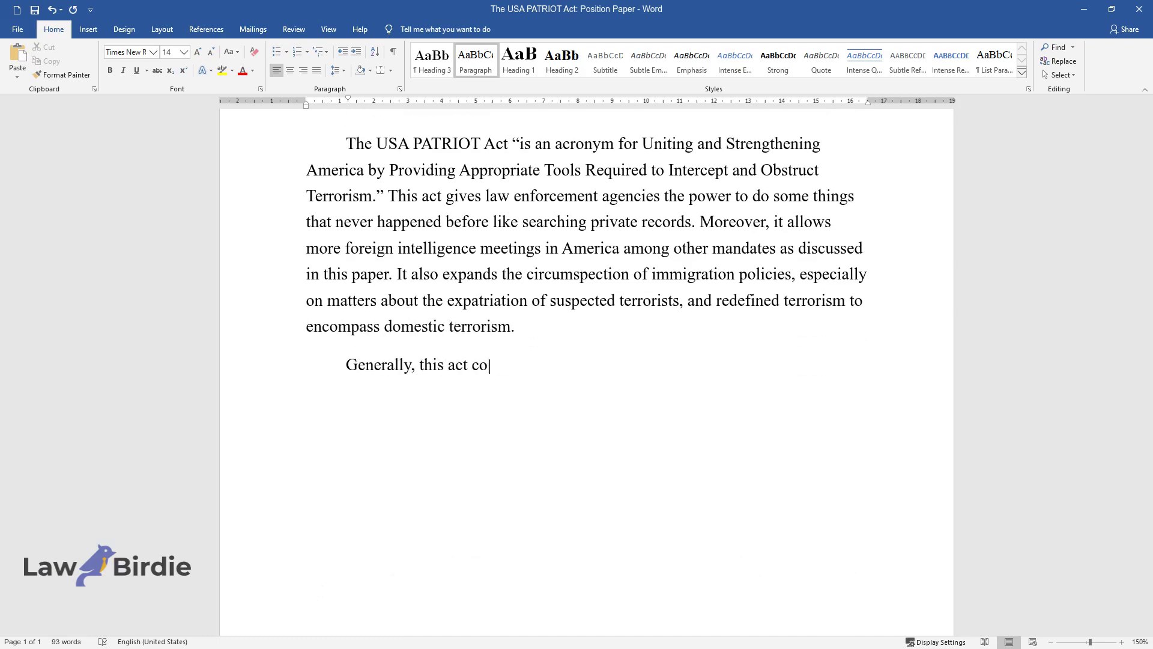
{"action": "type", "text": "ntains ten titles addressing the is"}
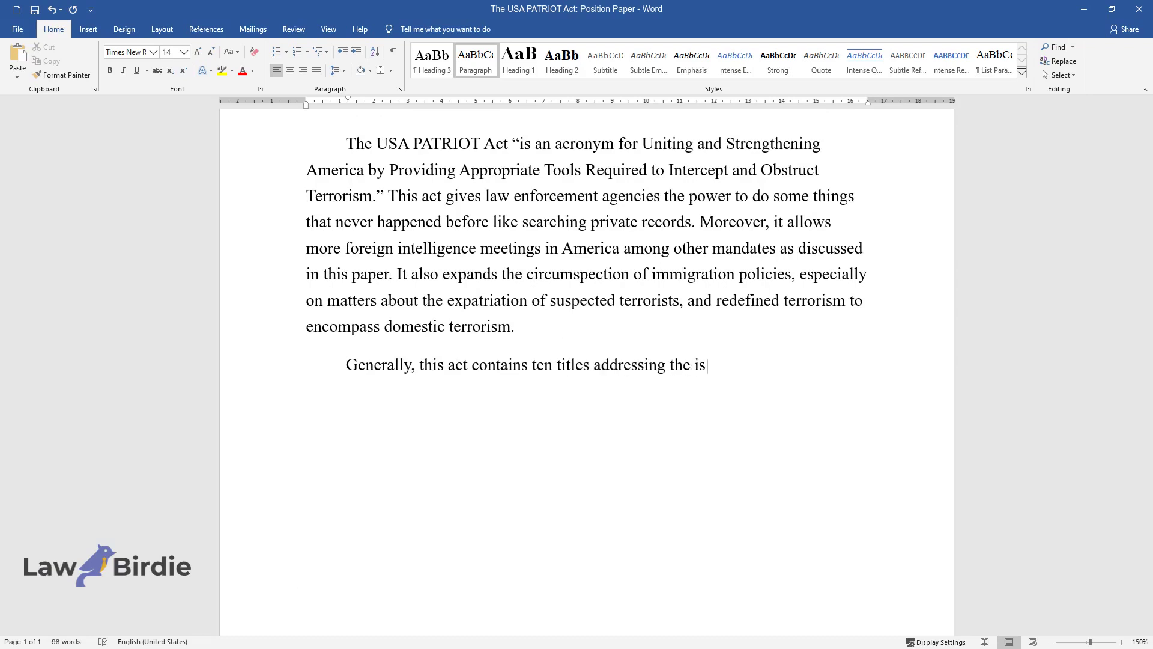
{"action": "type", "text": "sues outlined above. However, ther"}
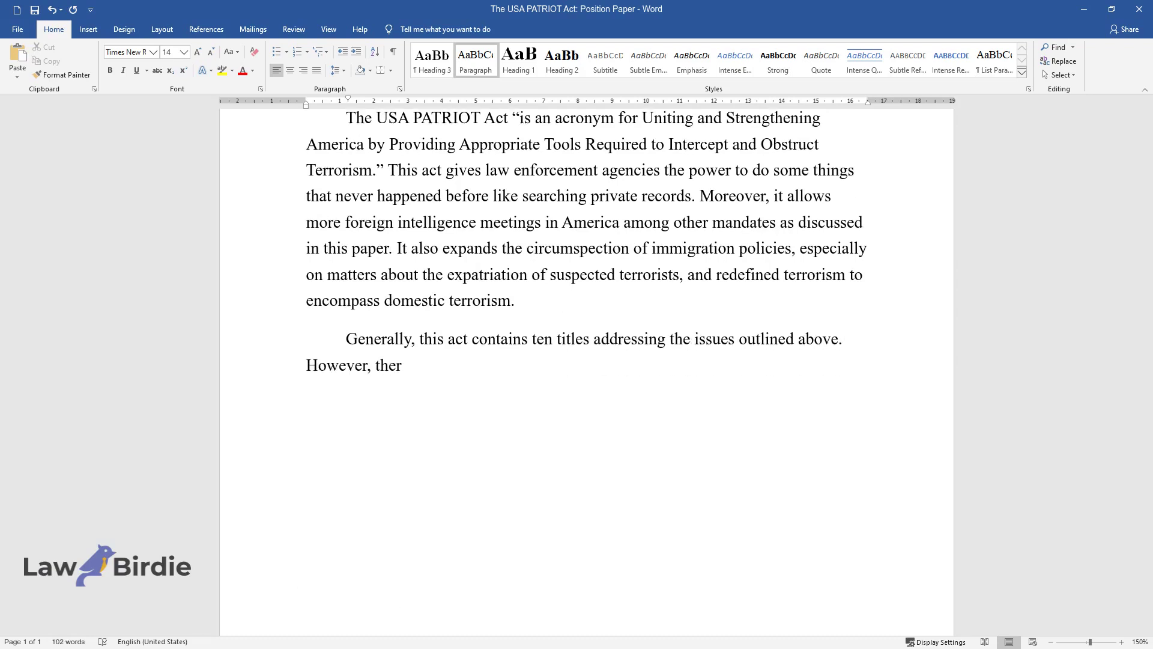
{"action": "type", "text": "e are some serious concerns about t"}
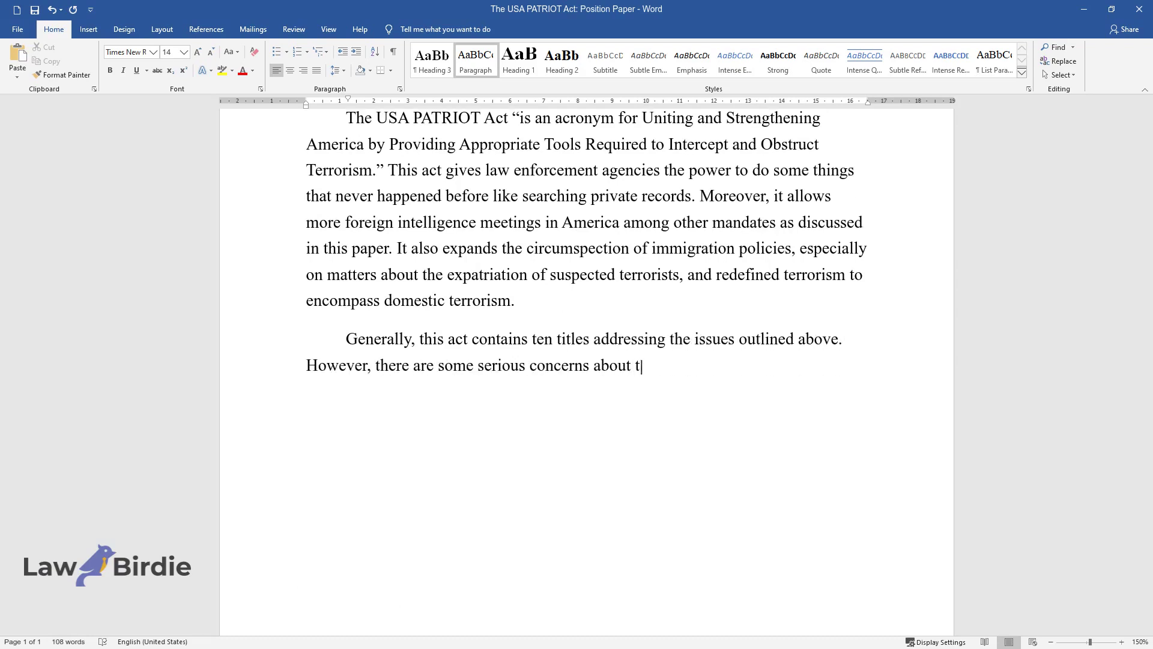
{"action": "type", "text": "his act because apart from having "}
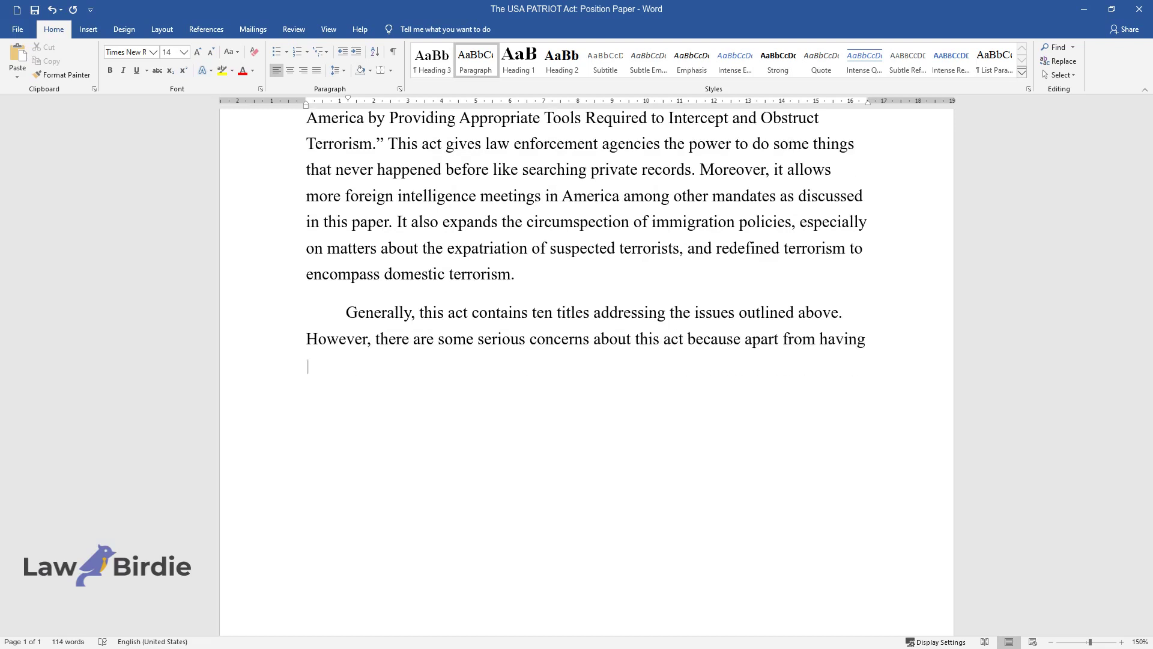
{"action": "type", "text": "strong points, it has outstanding"}
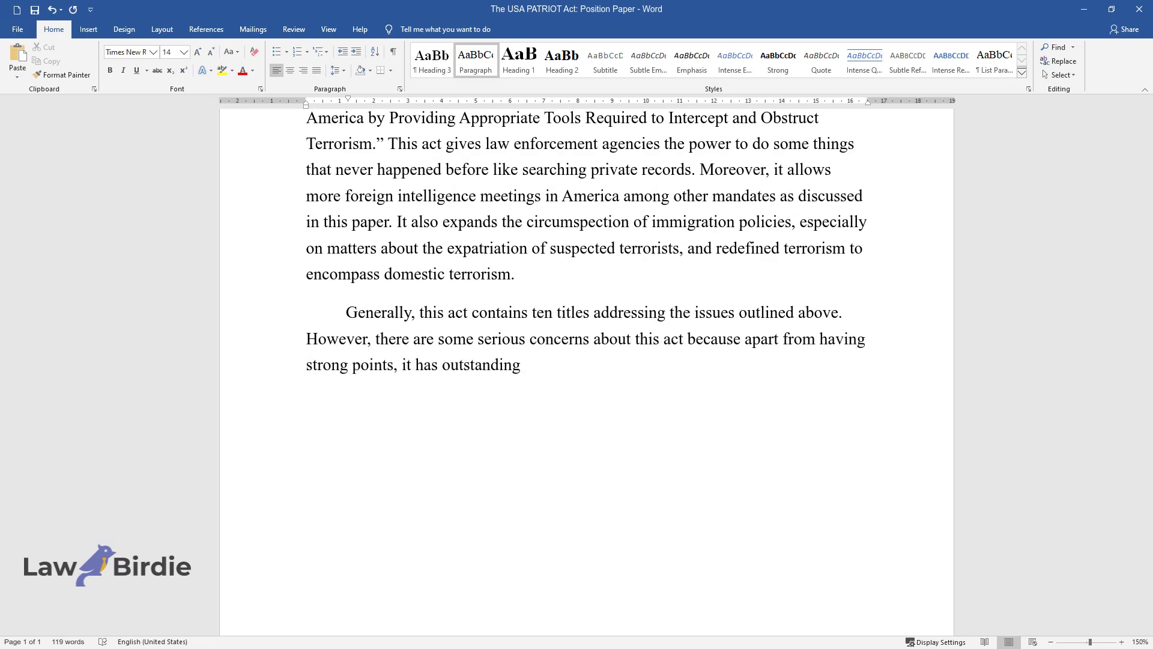
{"action": "type", "text": " weaknesses or demerits that any cri"}
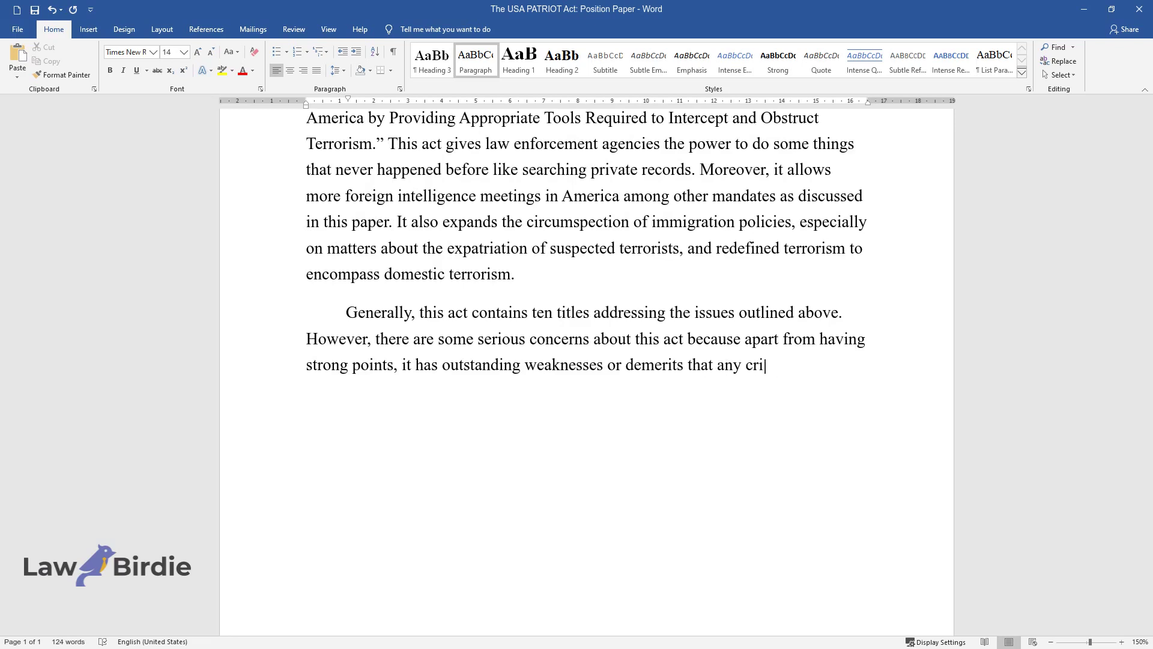
{"action": "type", "text": "tic can pick out easily. There has "}
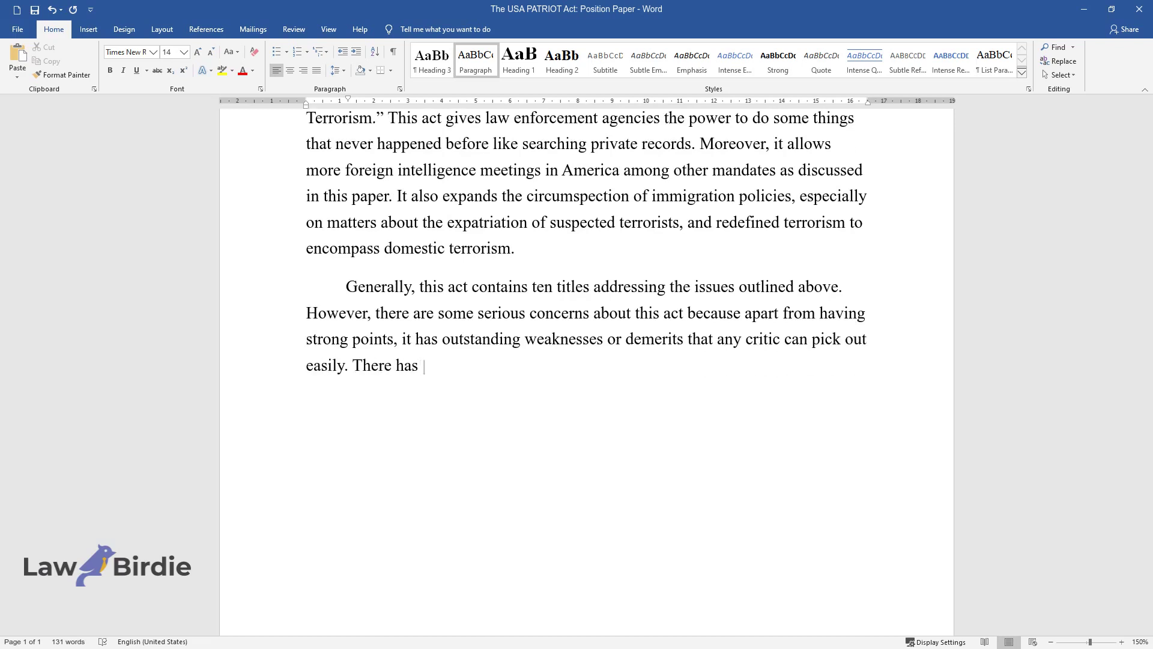
{"action": "type", "text": "been controversy, especially conce"}
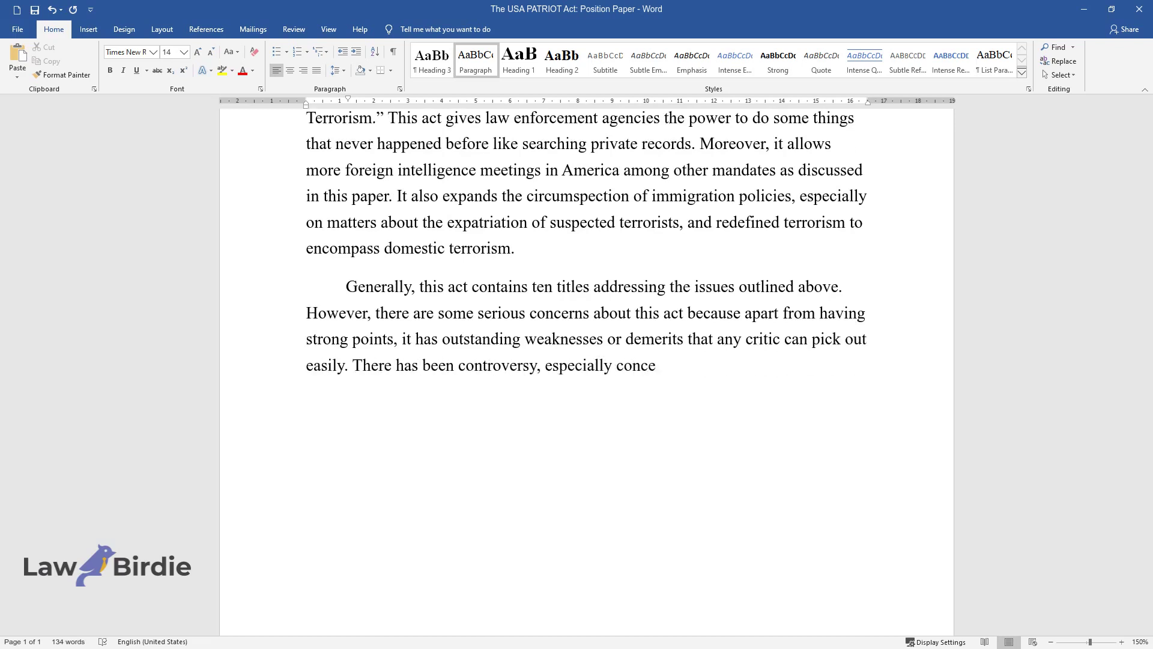
{"action": "type", "text": "rning the events that surrounded th"}
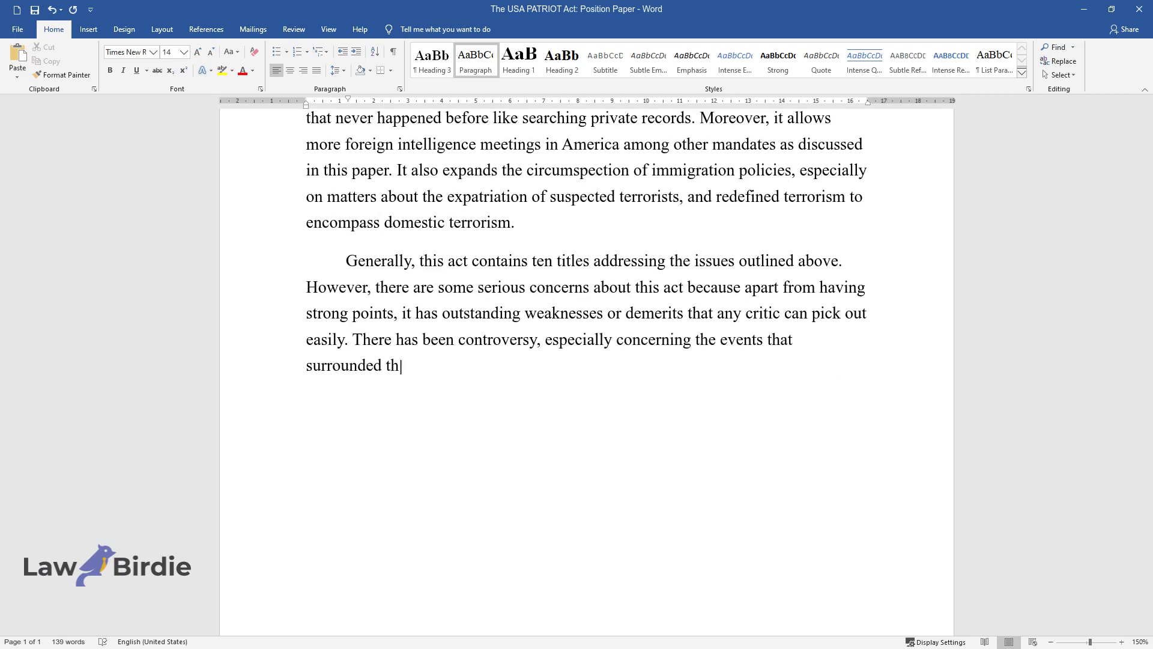
{"action": "type", "text": "e September 11 attacks given the s"}
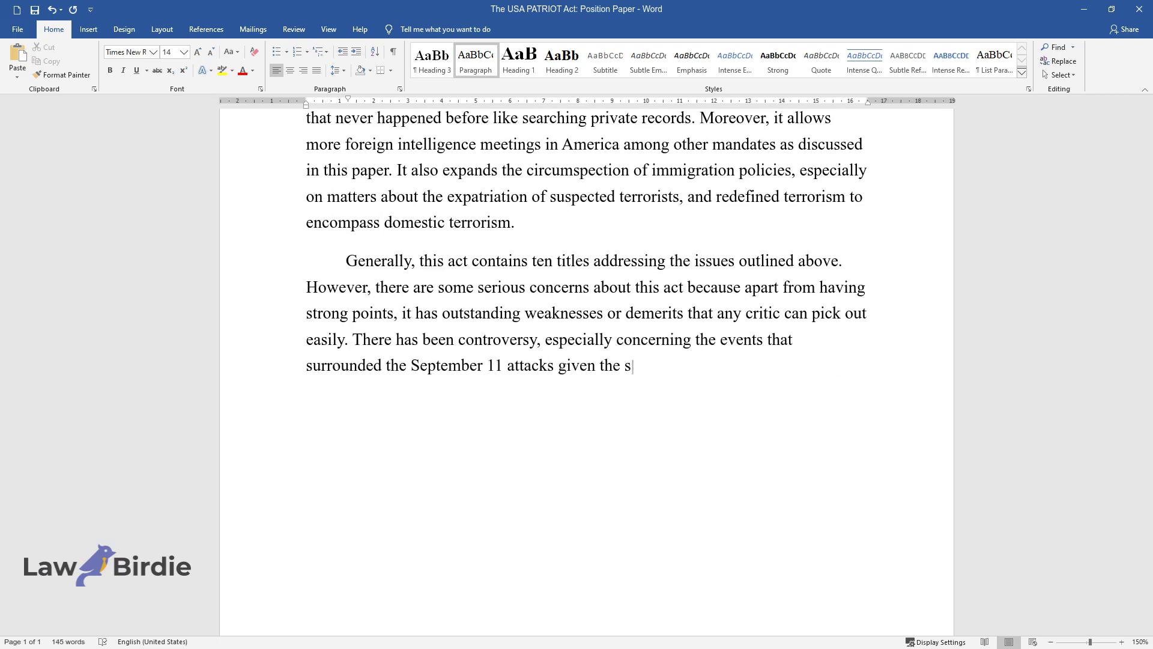
{"action": "type", "text": "hort time it took before the Senate"}
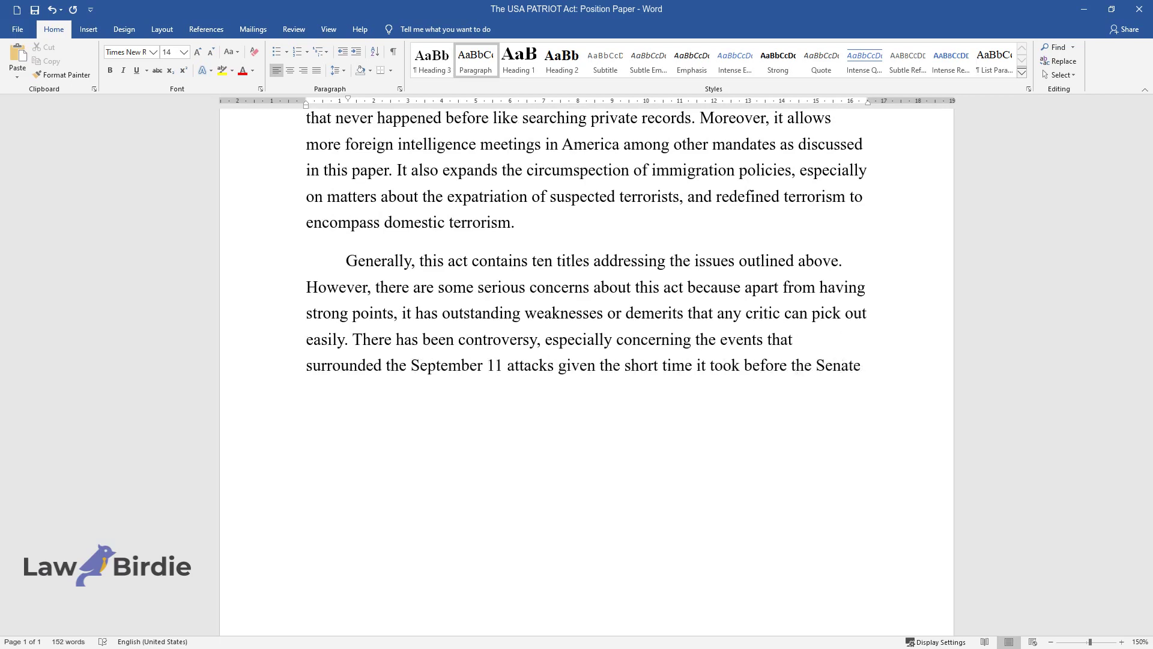
{"action": "type", "text": " passed it. Important Contents"}
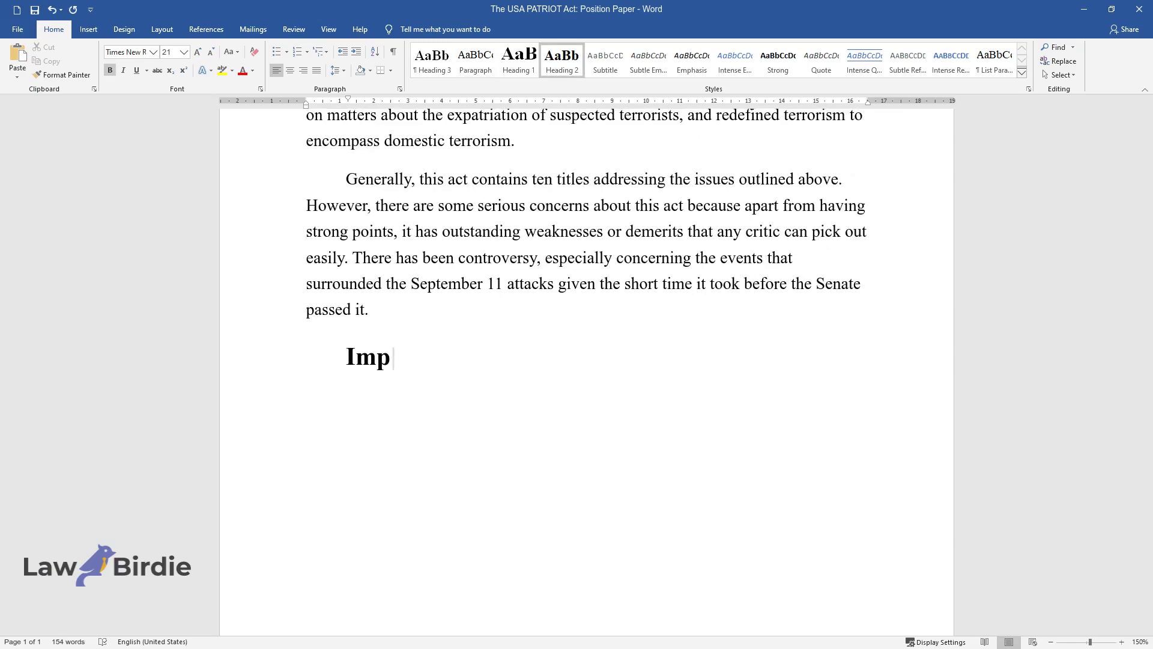
{"action": "key", "text": "Return"}
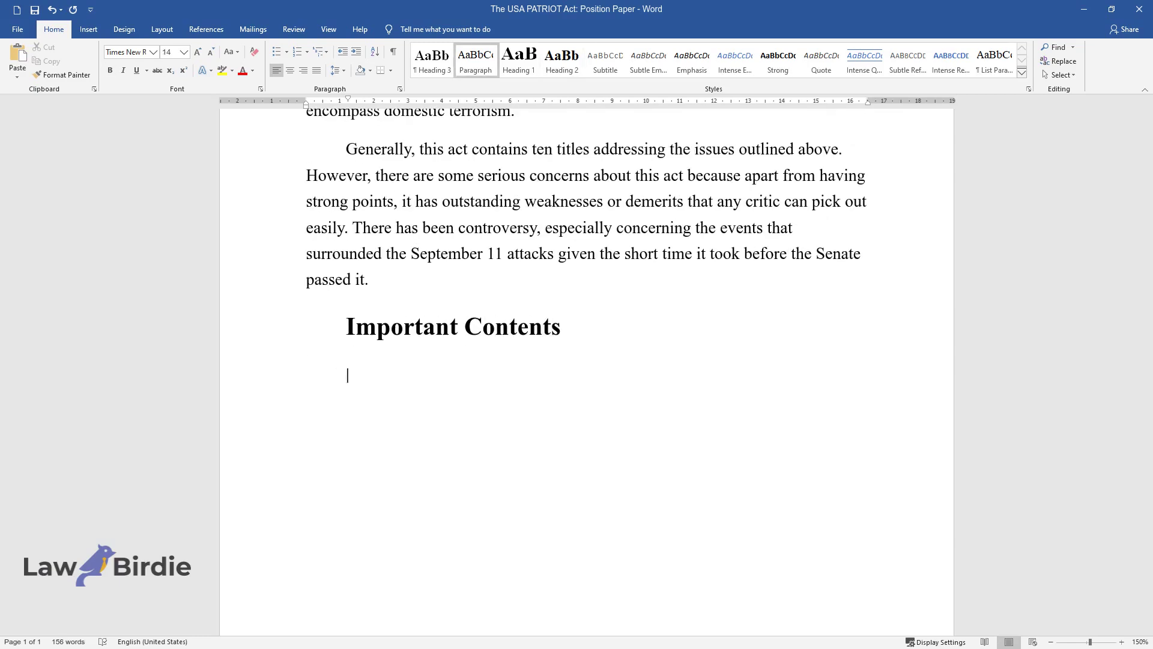
Write the paragraph summarizing the act's titles, ending 'gets the right information.'
{"action": "type", "text": "Titles I and X fall under t"}
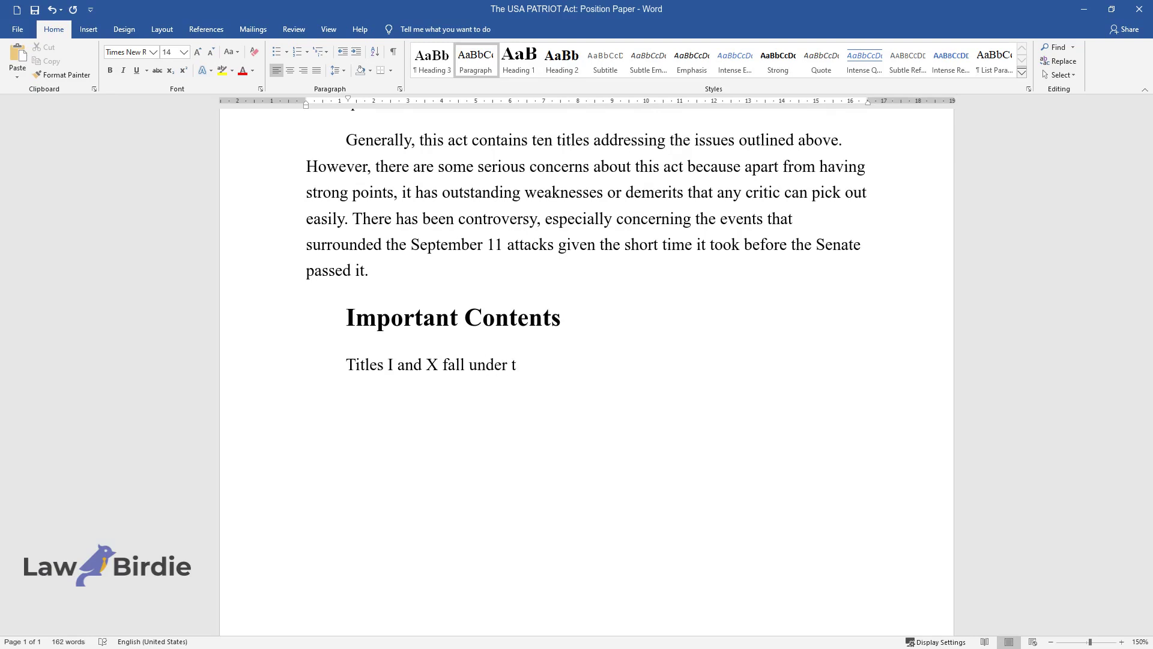
{"action": "type", "text": "he Miscellaneous Provisions categ"}
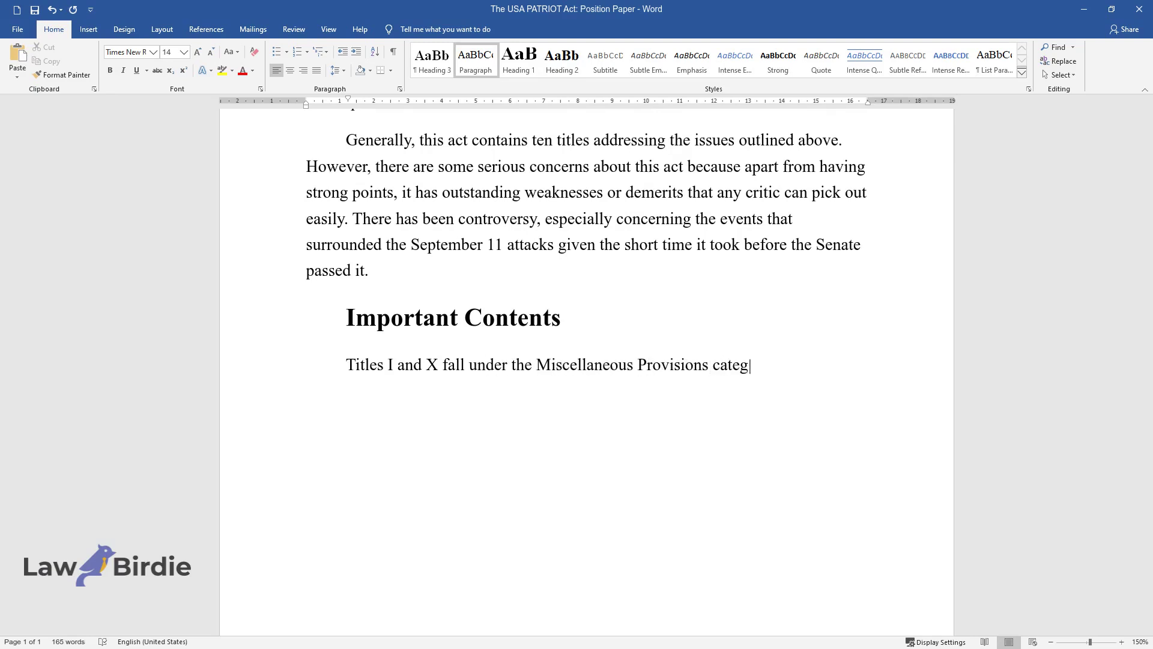
{"action": "type", "text": "ory where the issue of security i"}
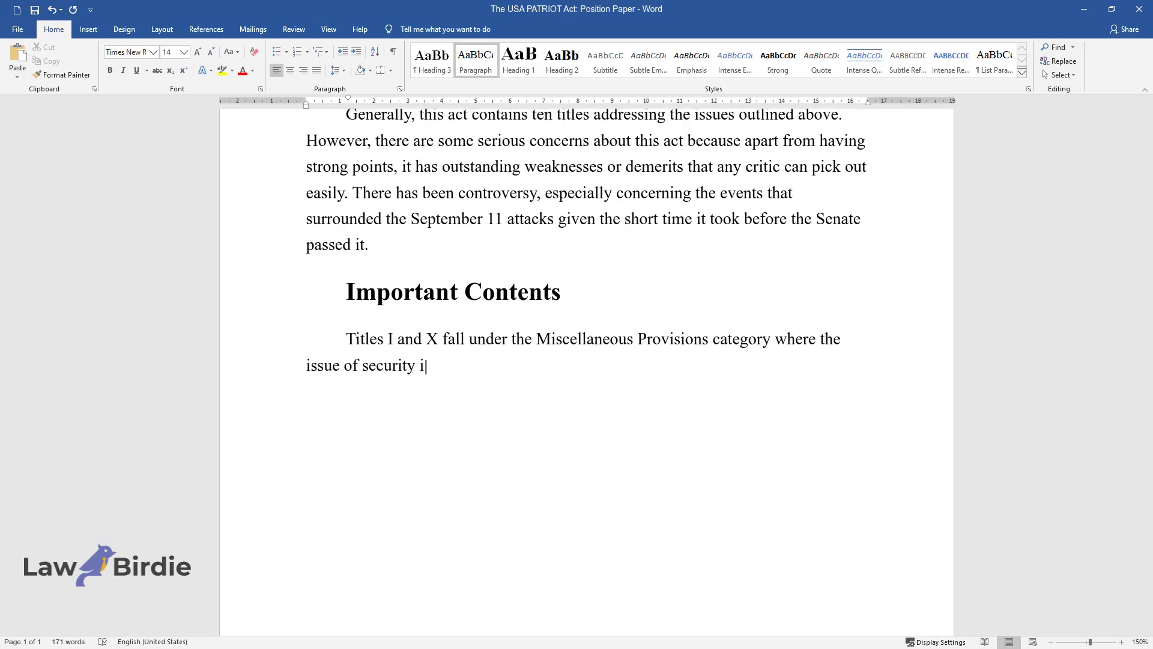
{"action": "type", "text": "s readdressed to incorporate dom"}
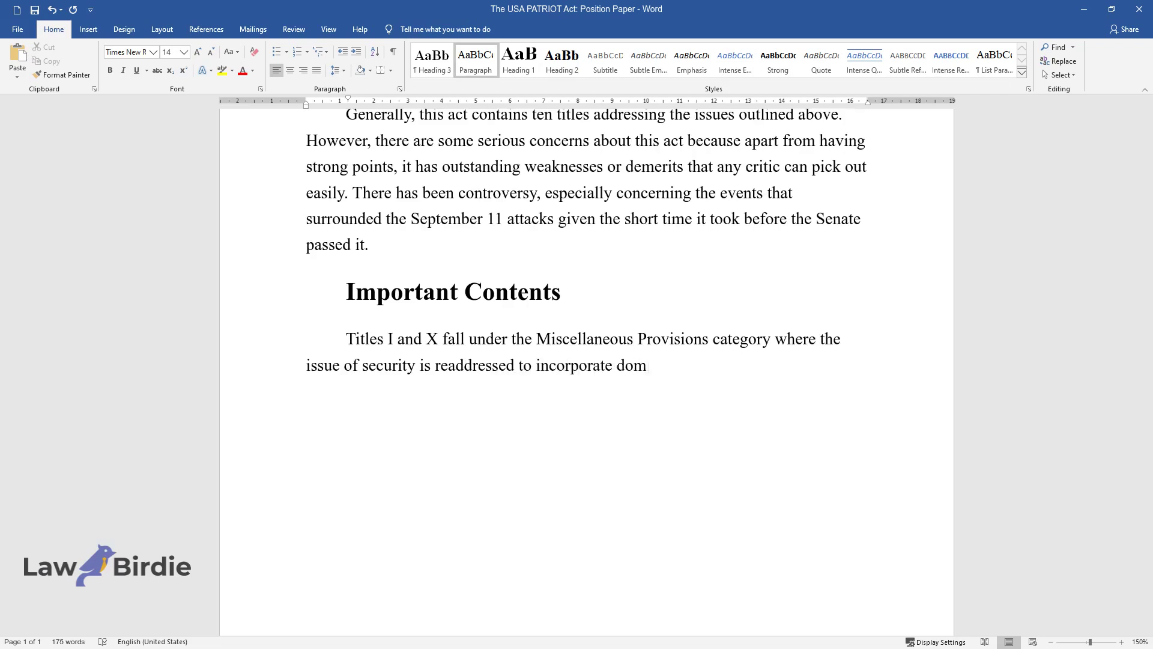
{"action": "type", "text": "estic security agents in the figh"}
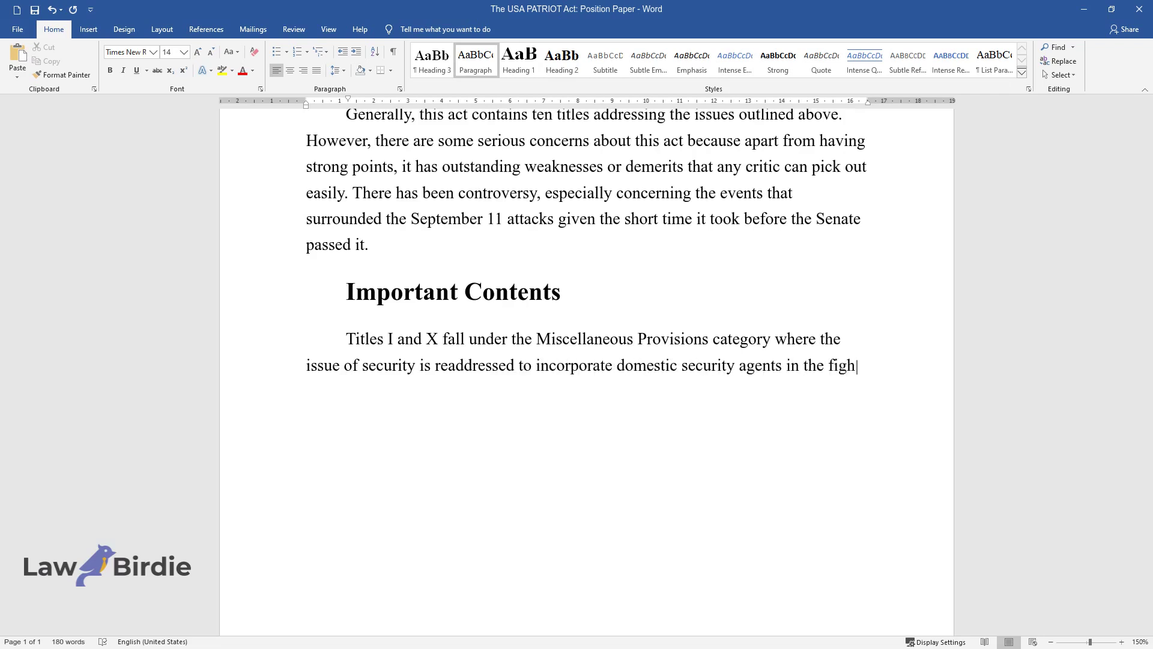
{"action": "type", "text": "t against terrorism. Title X deal"}
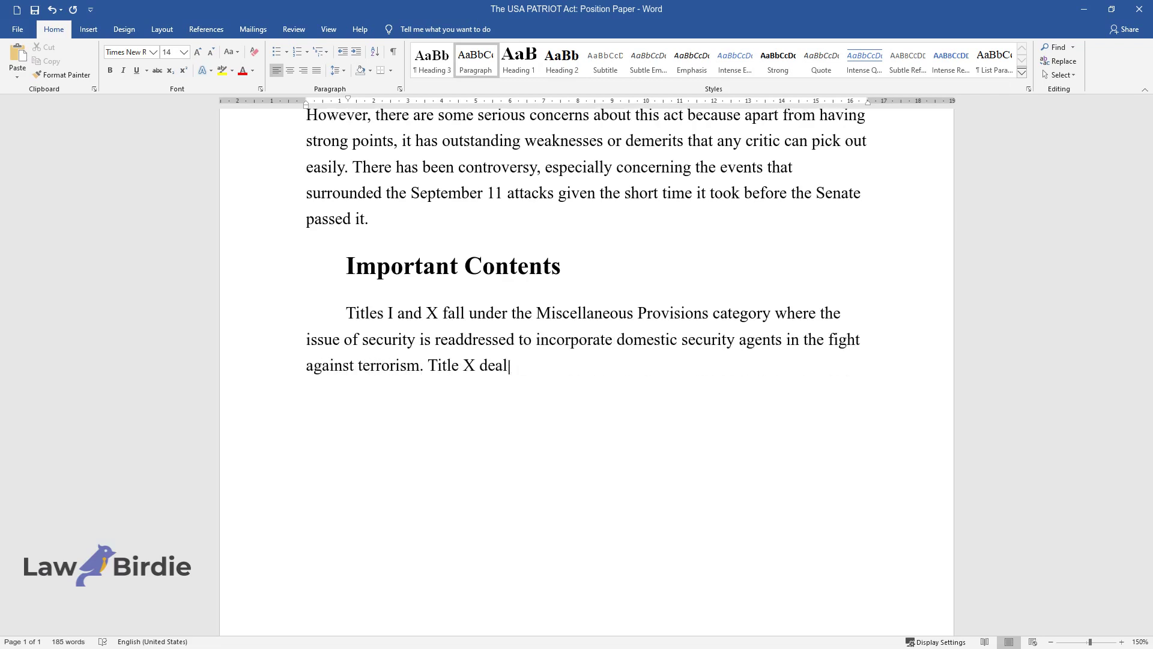
{"action": "type", "text": "s specifically with allowing secu"}
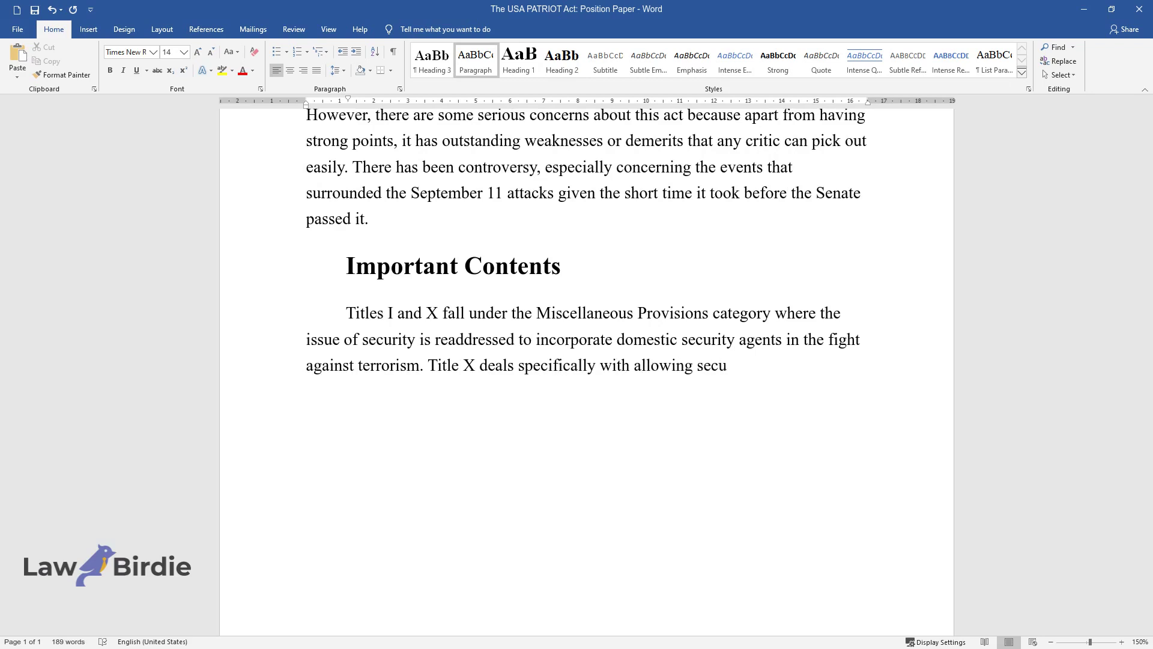
{"action": "type", "text": "rity agents to access private inf"}
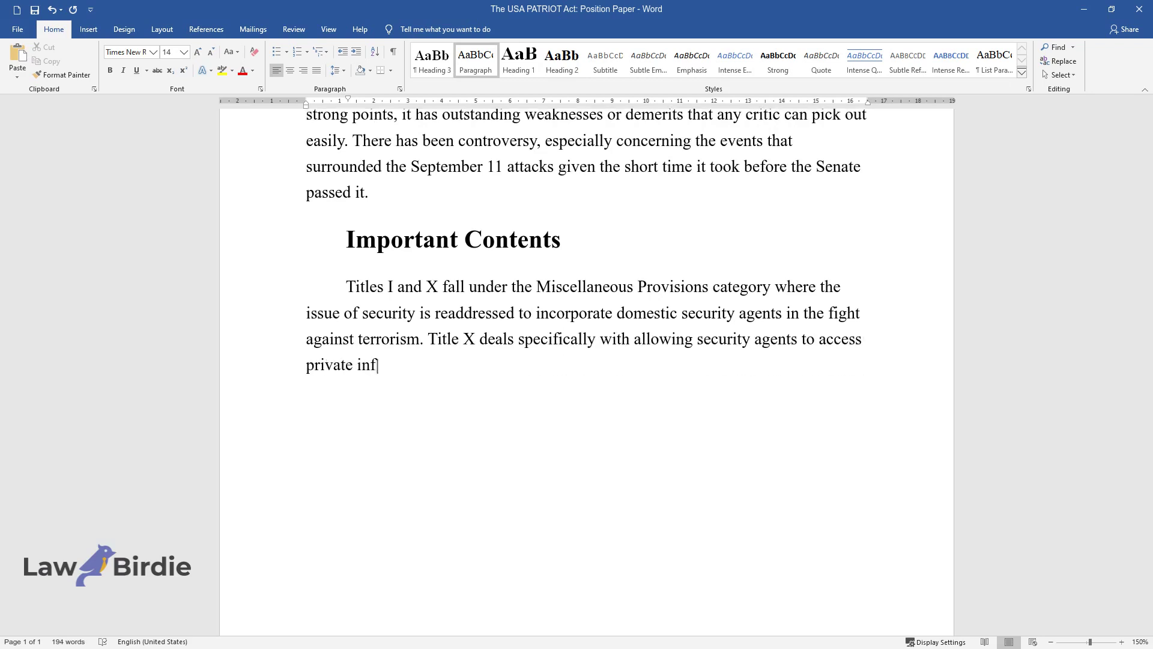
{"action": "type", "text": "ormation. Title II outlines surv"}
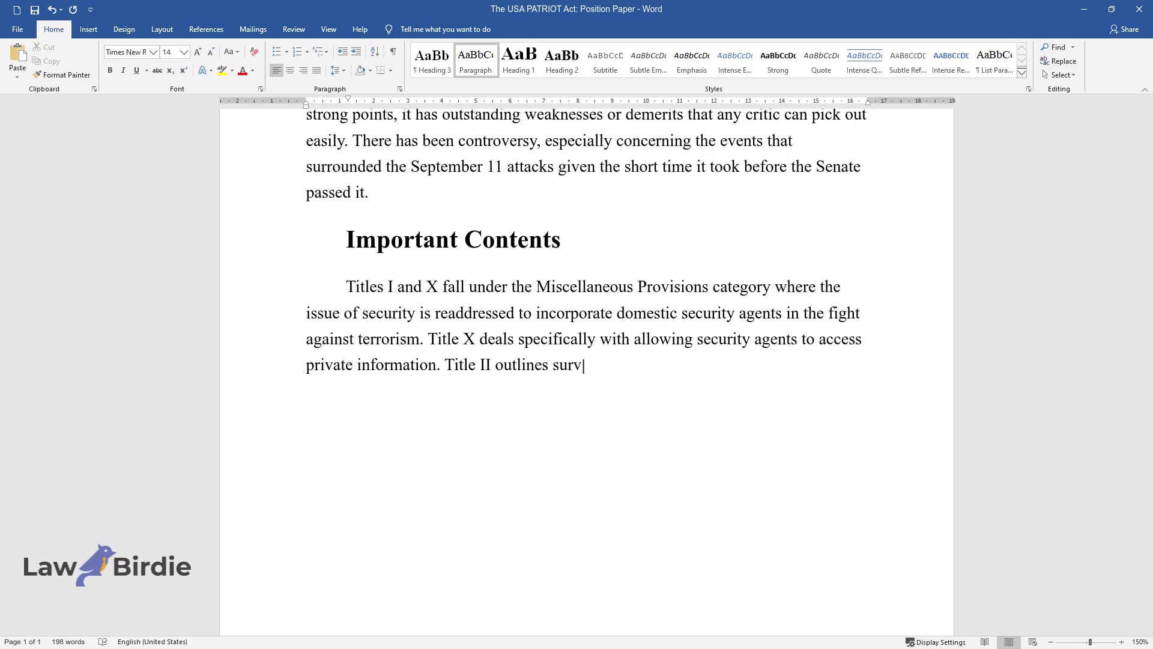
{"action": "type", "text": "eillance procedures to deal, amon"}
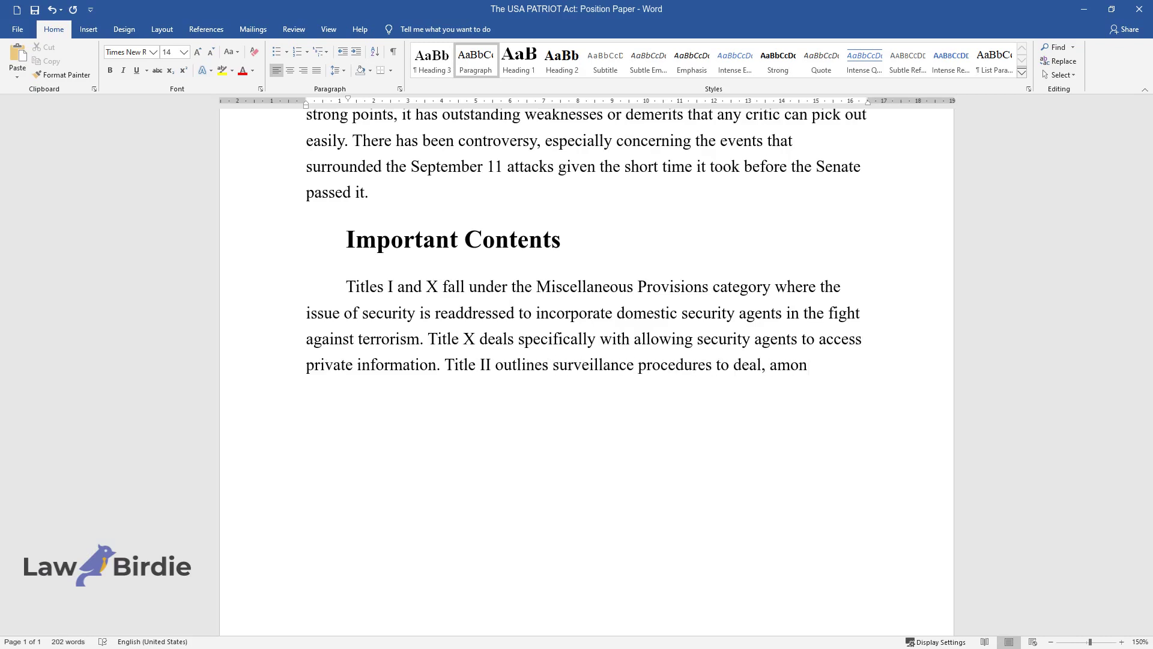
{"action": "type", "text": "g other things, with individuals "}
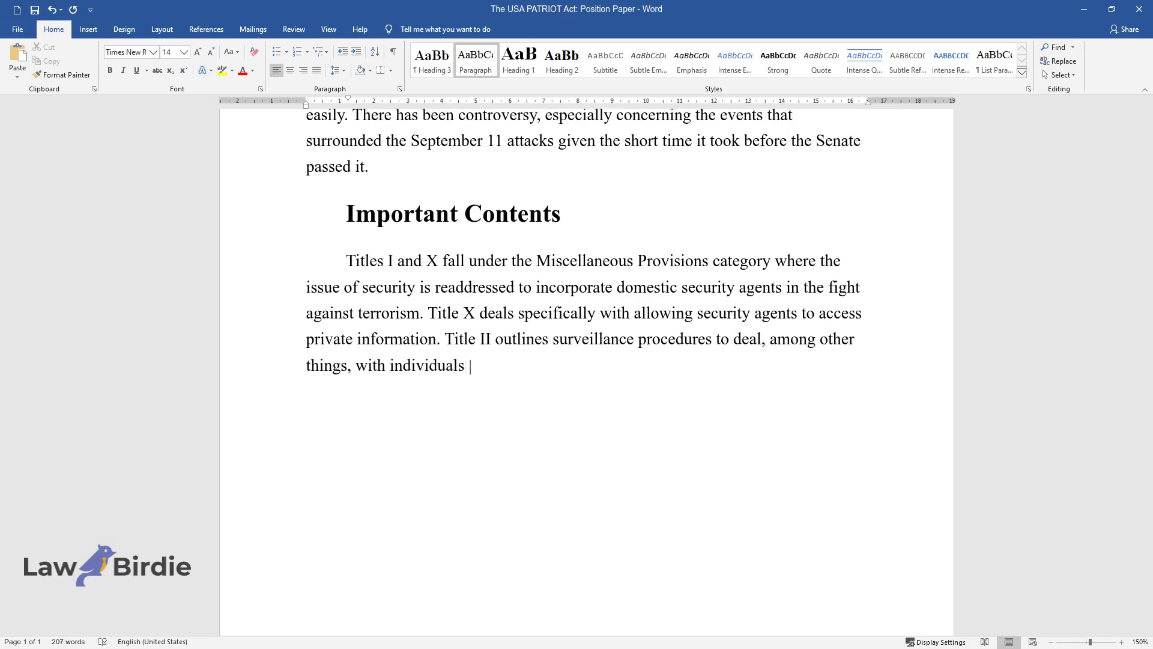
{"action": "type", "text": "or any foreign power suspected of"}
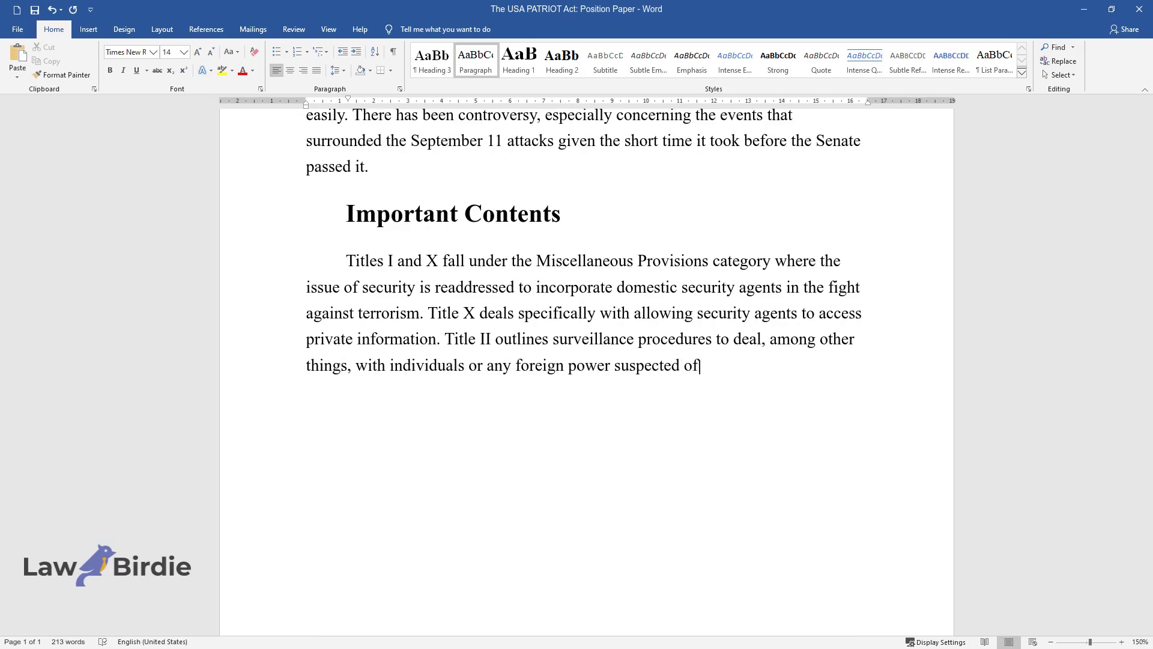
{"action": "type", "text": " carrying out surreptitious acti"}
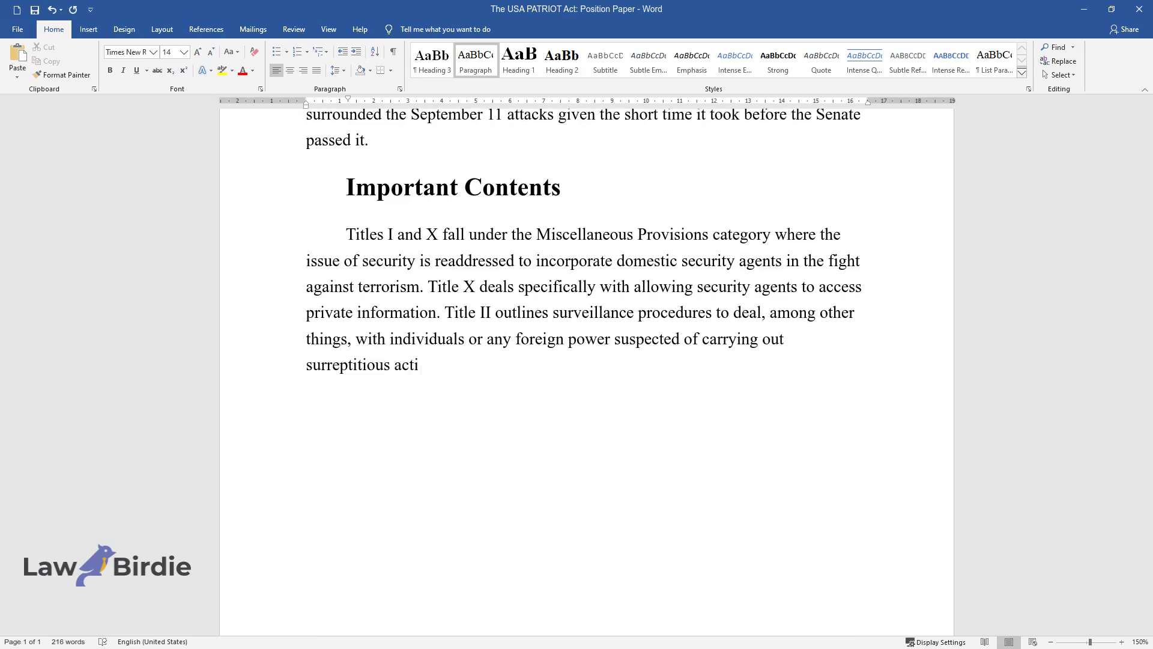
{"action": "type", "text": "vities linked to terrorism. Title"}
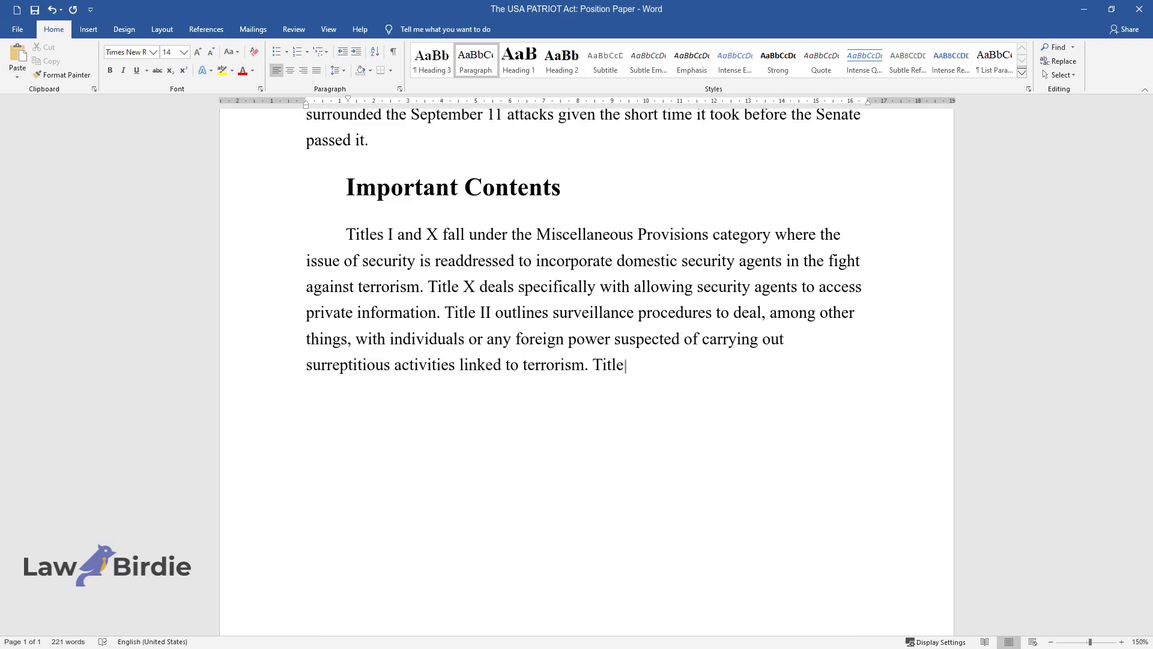
{"action": "type", "text": " III deals with preventing, uncov"}
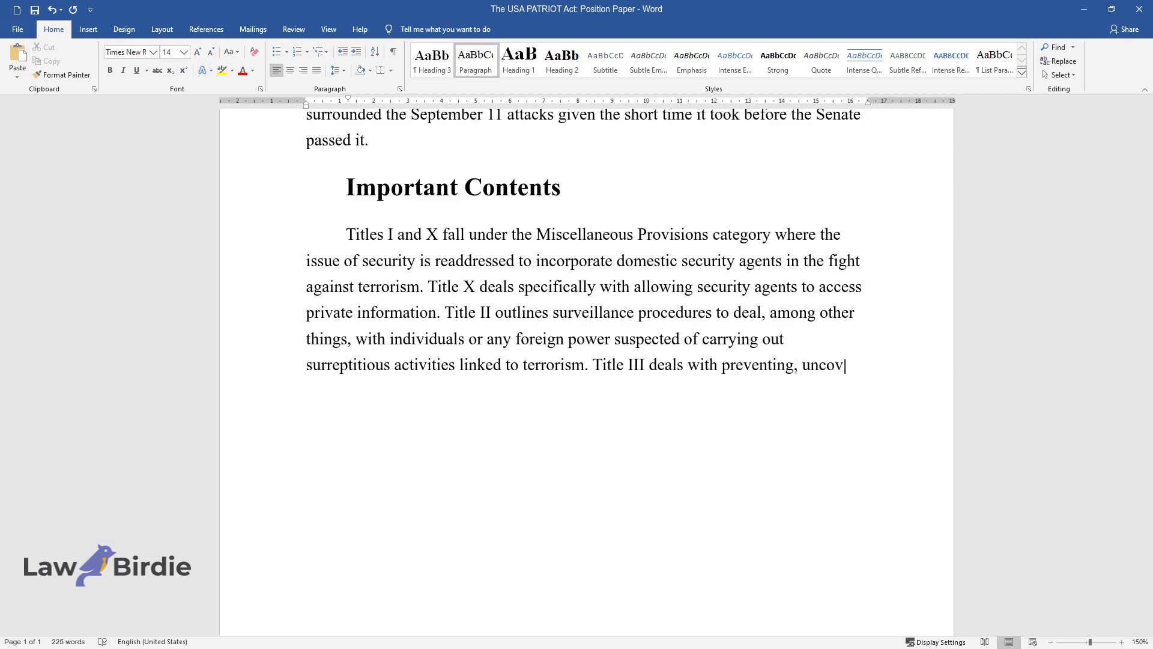
{"action": "type", "text": "ering, and suing any internationa"}
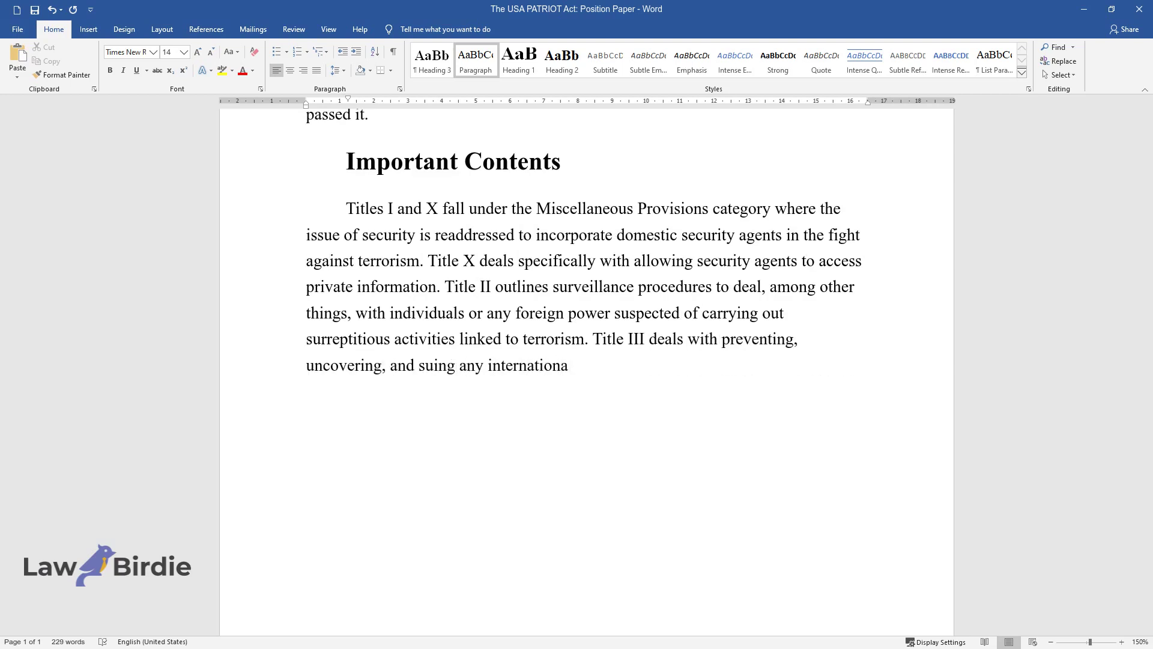
{"action": "type", "text": "l money laundering cases; hence, "}
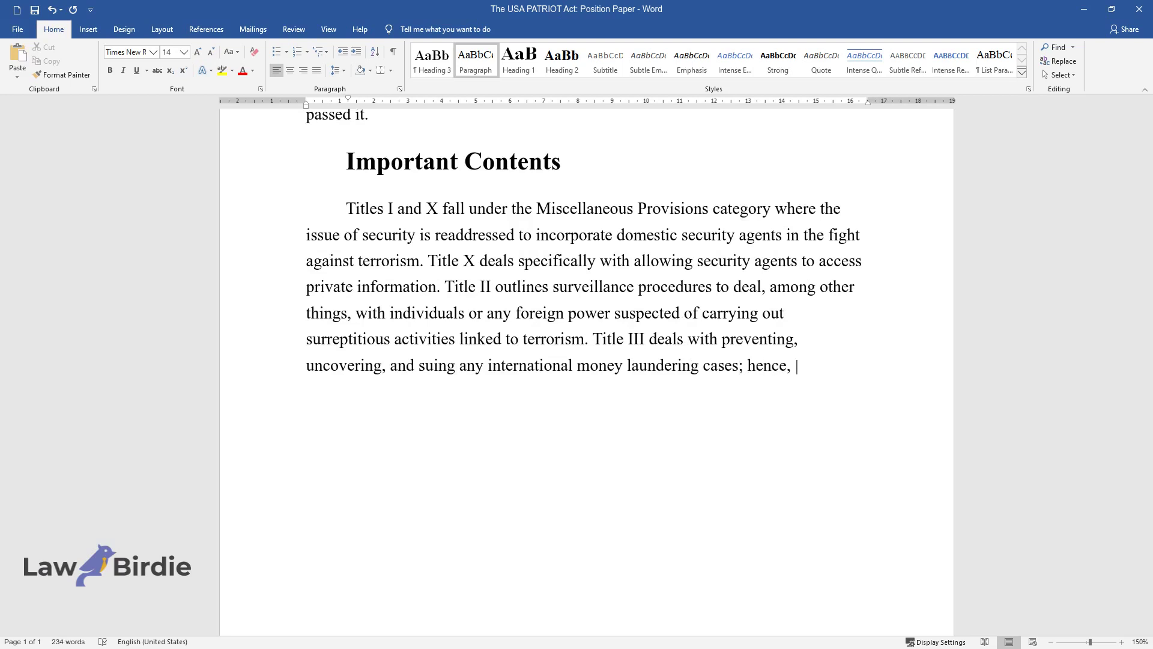
{"action": "type", "text": "preventing terrorism fin"}
{"action": "type", "text": "ancing. "}
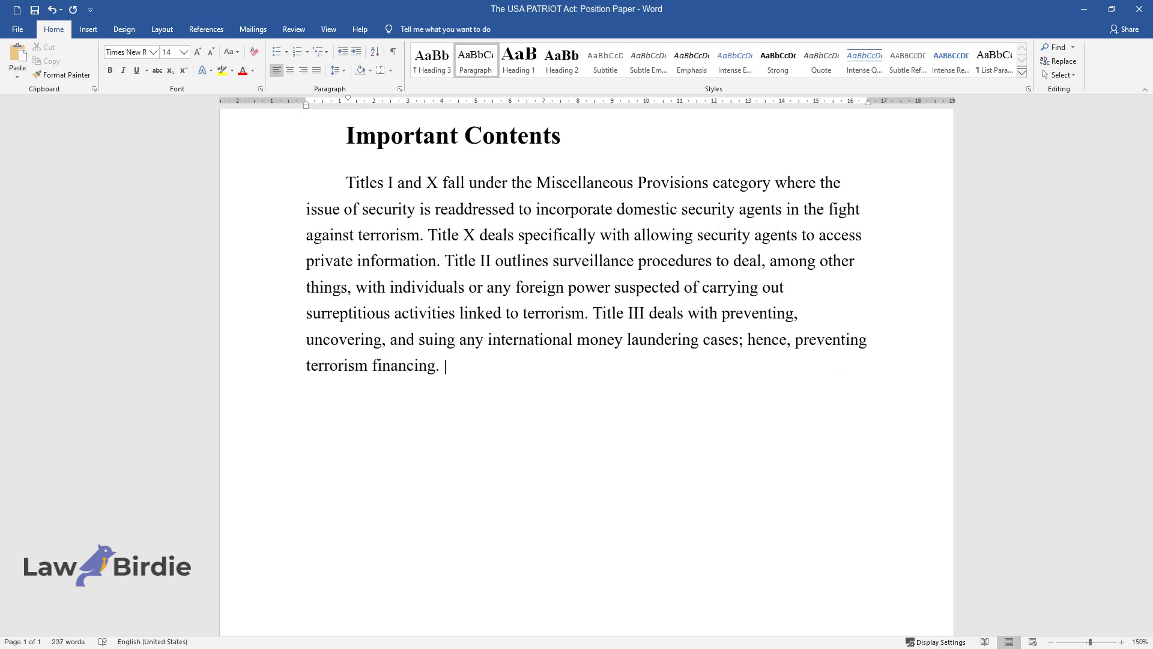
{"action": "type", "text": "This saw a few amendments to the "}
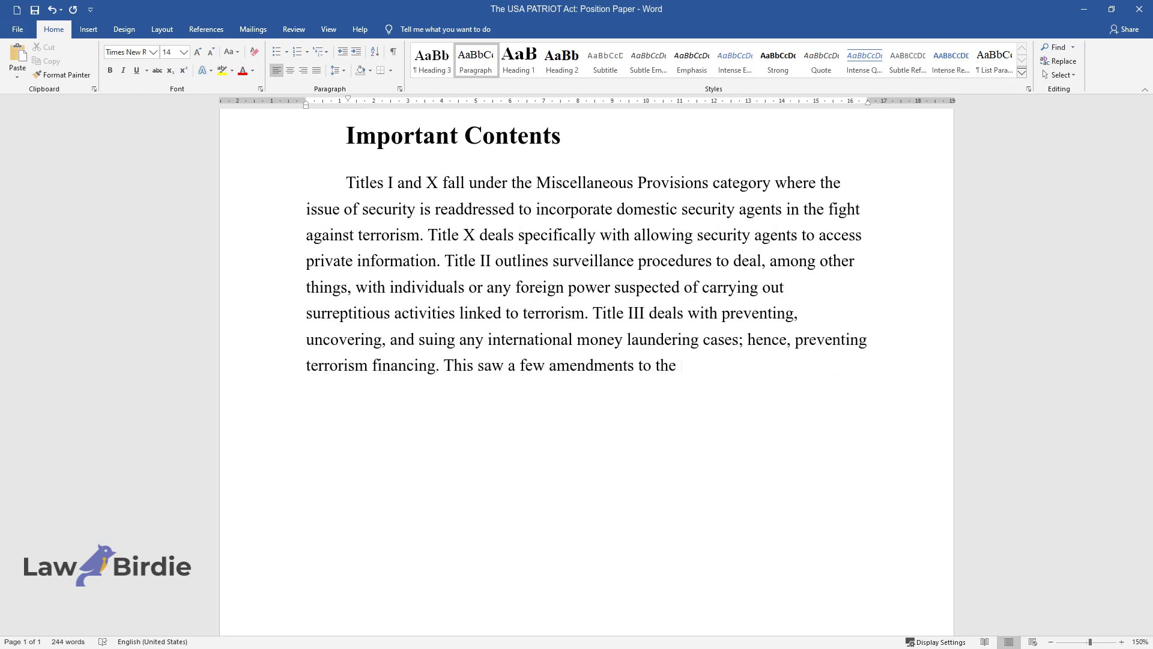
{"action": "type", "text": "Money Laundering Control "}
{"action": "type", "text": "Act of 1"}
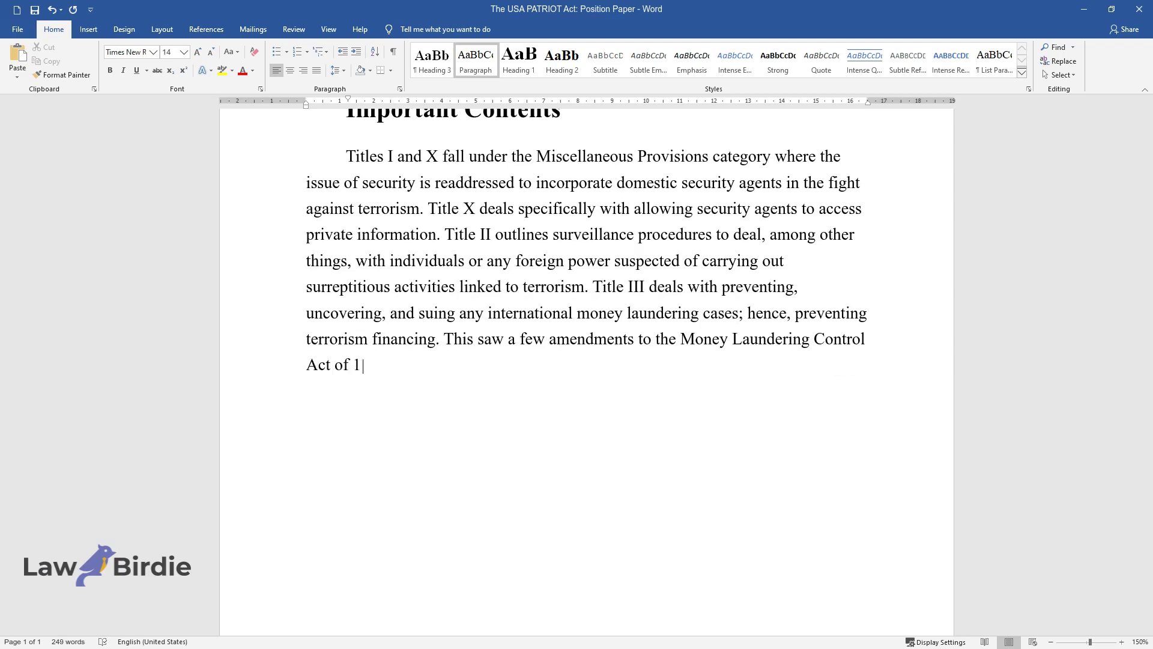
{"action": "type", "text": "986. Section IV deals with border"}
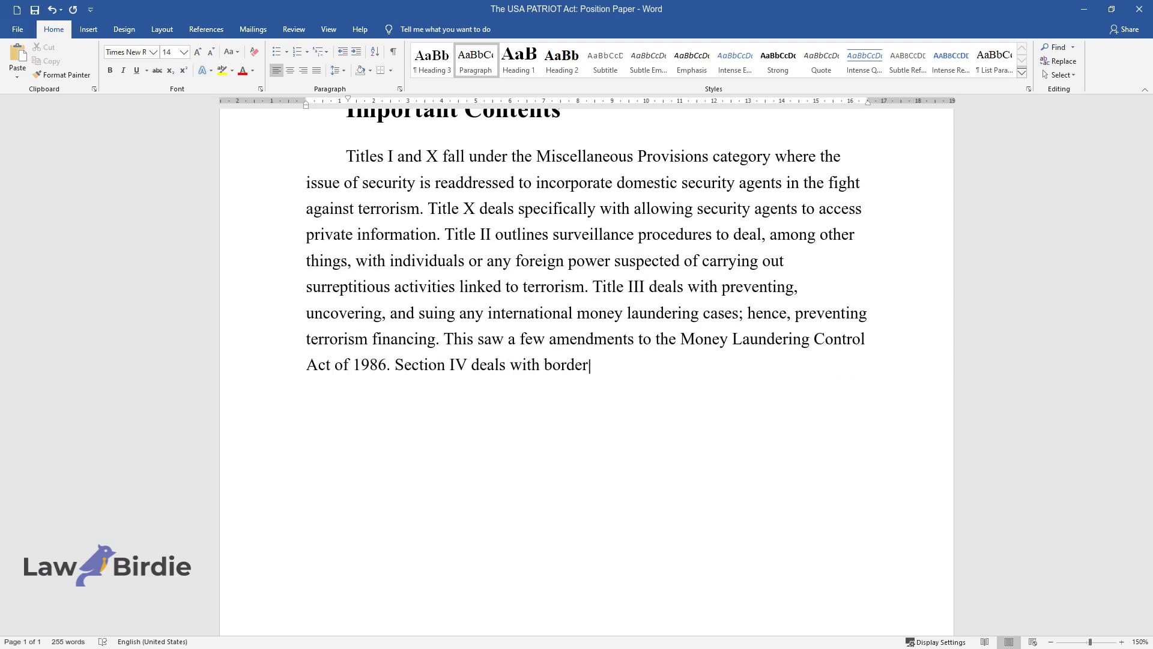
{"action": "type", "text": " security whereby the Immigration"}
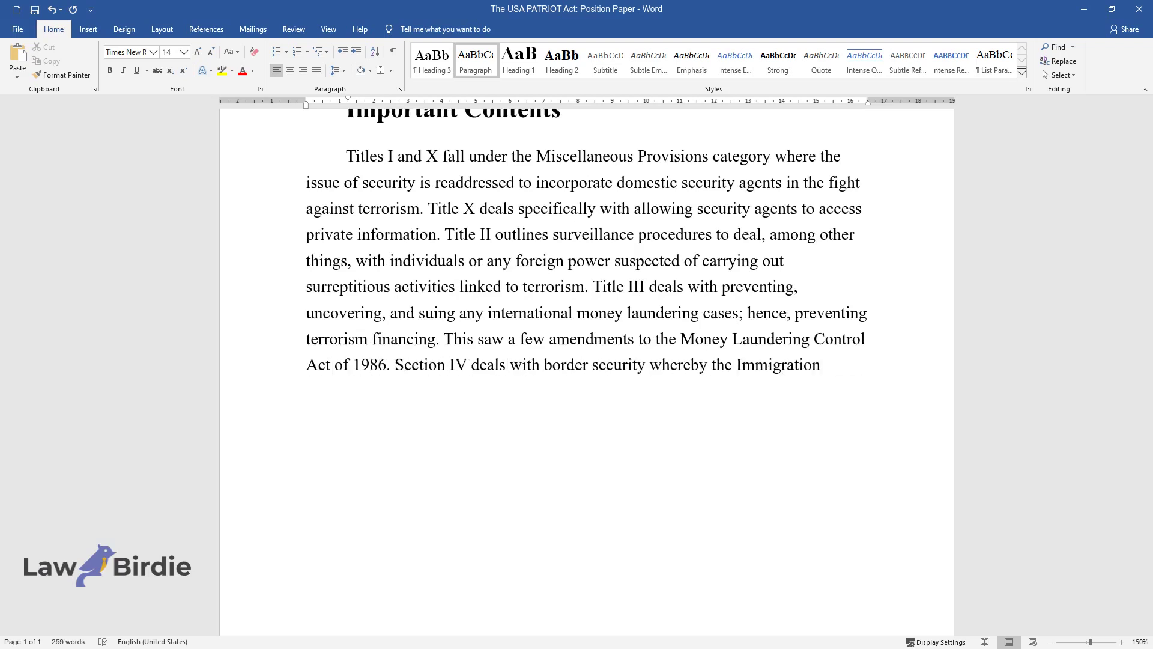
{"action": "type", "text": " and Nationality Act of 1952 was"}
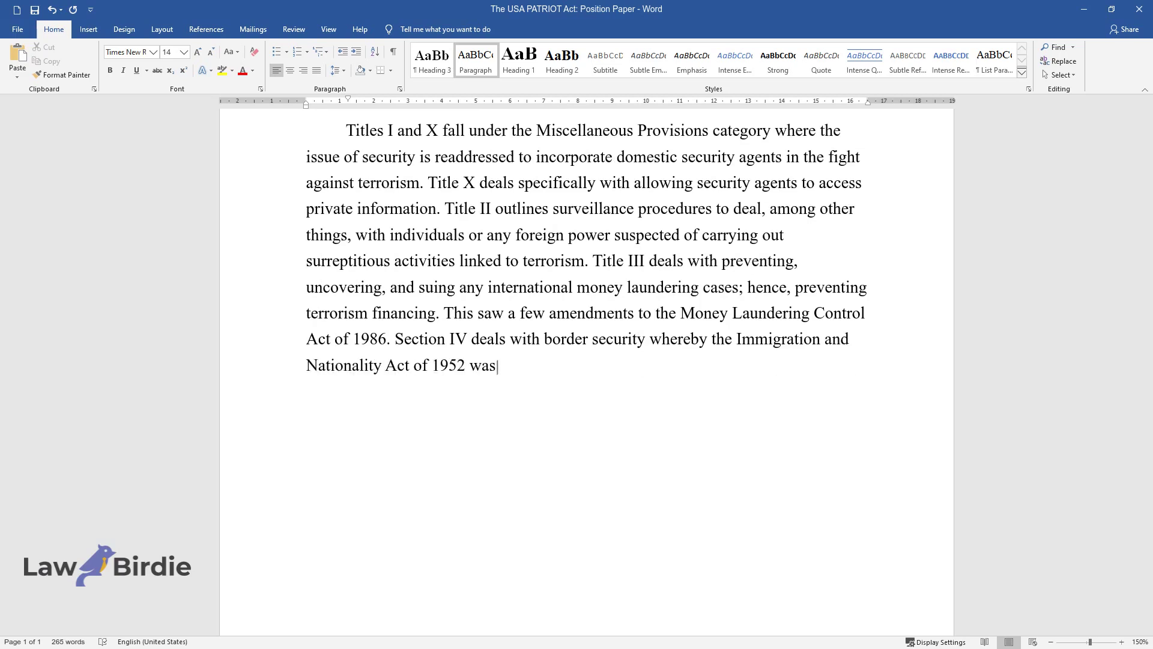
{"action": "type", "text": " amended to give different author"}
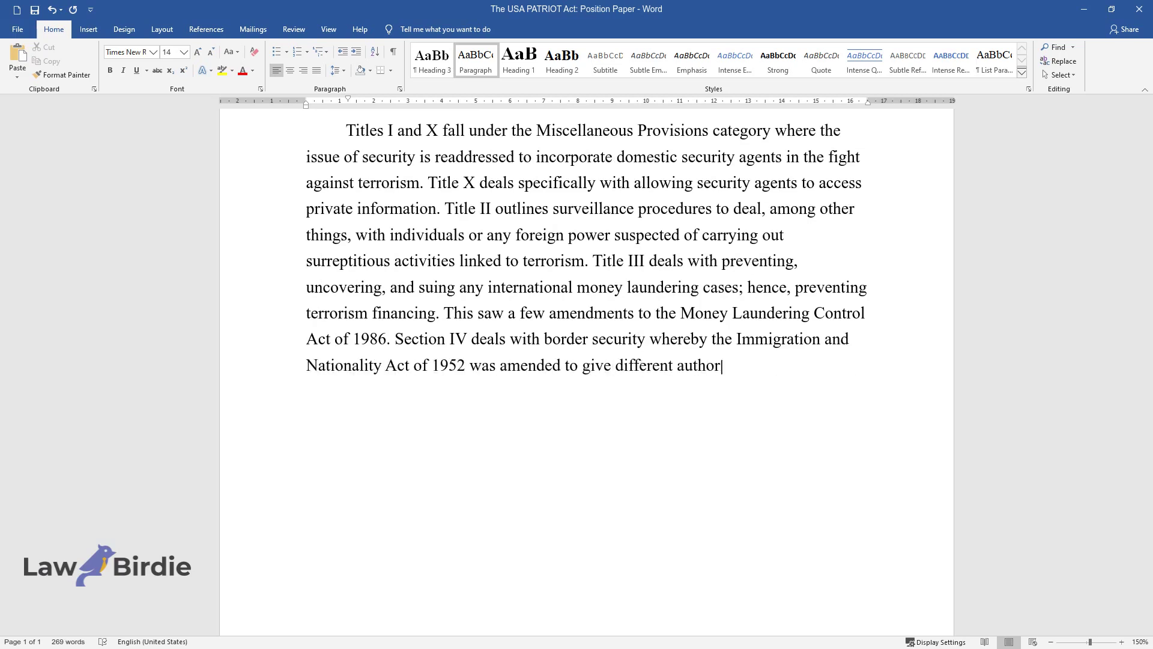
{"action": "type", "text": "ities dealing with immigr"}
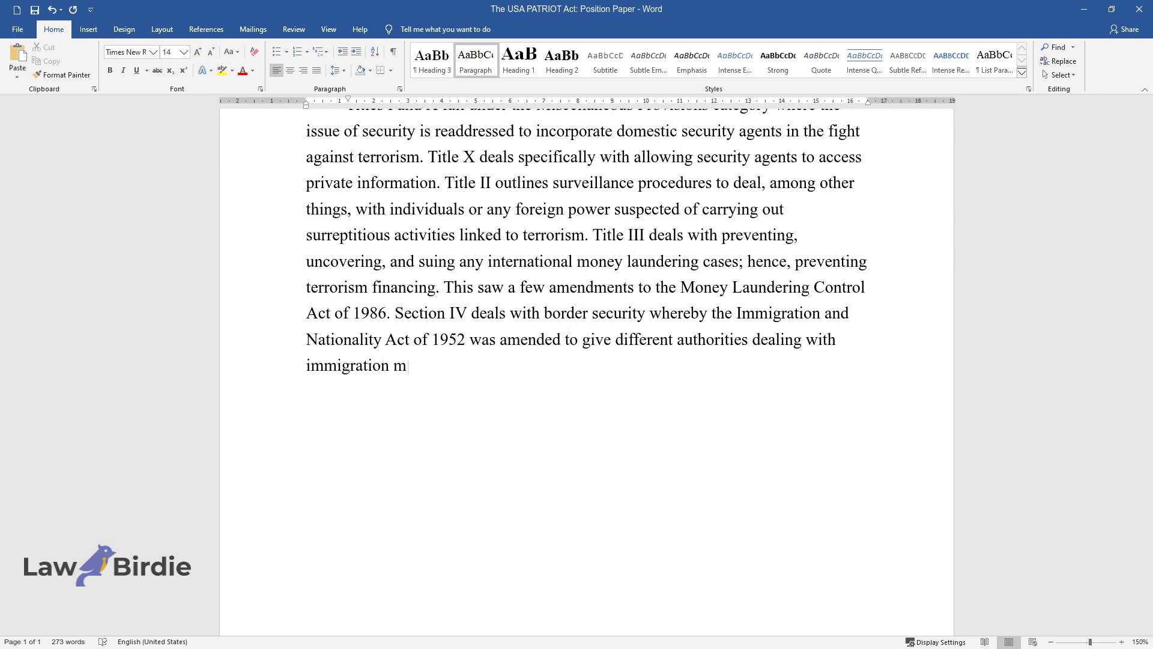
{"action": "type", "text": "ation more investigative powers. Title V"}
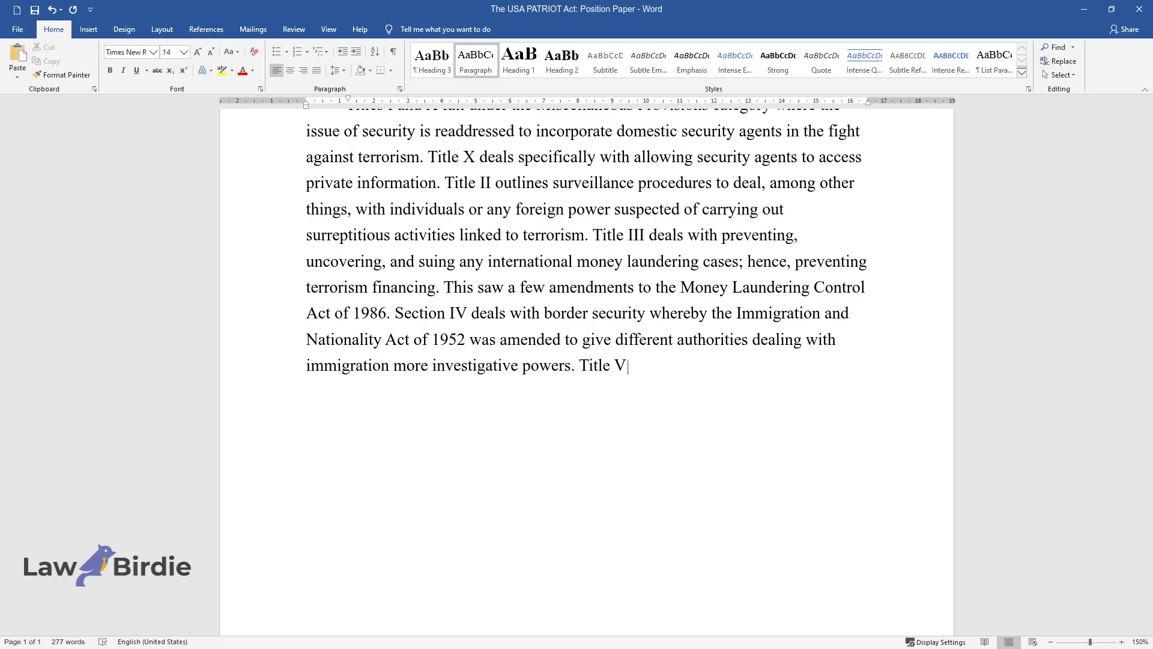
{"action": "type", "text": "I addresses victims of terrorism together with the"}
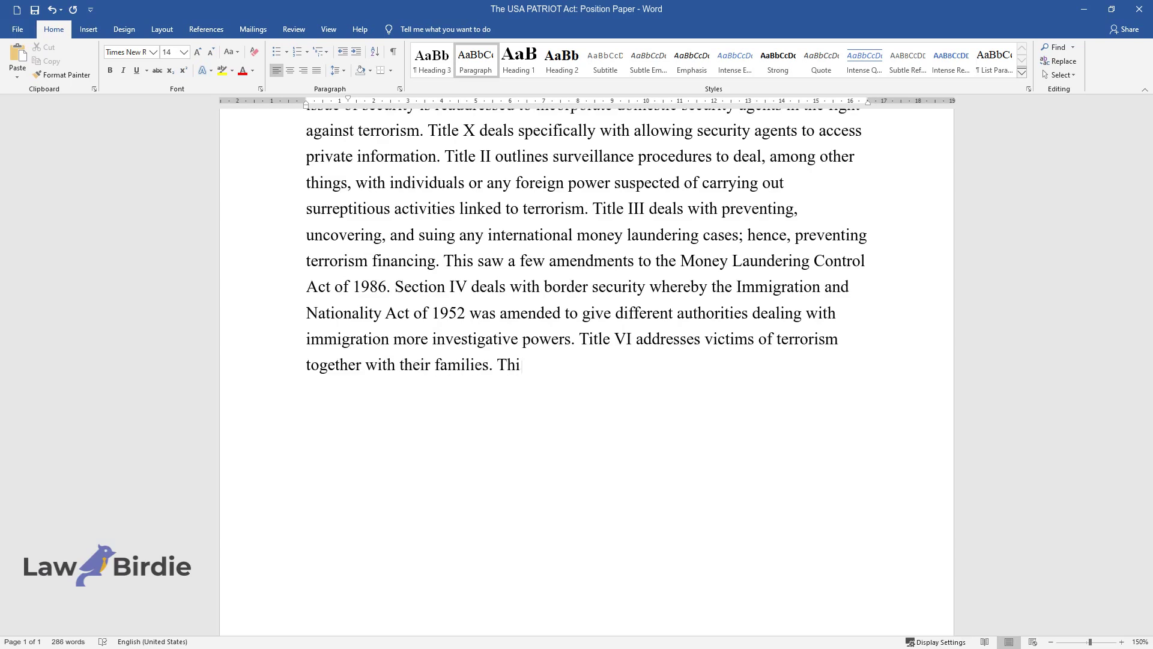
{"action": "type", "text": "s compensating these vict"}
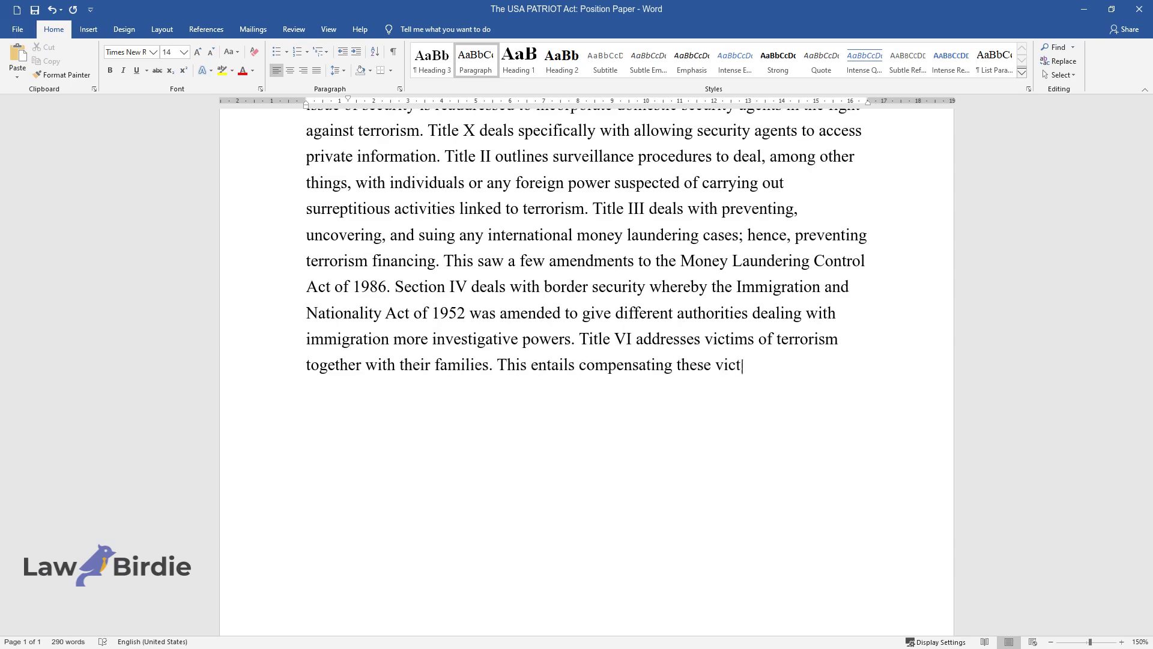
{"action": "type", "text": "ims and rebuilding fallen buildin"}
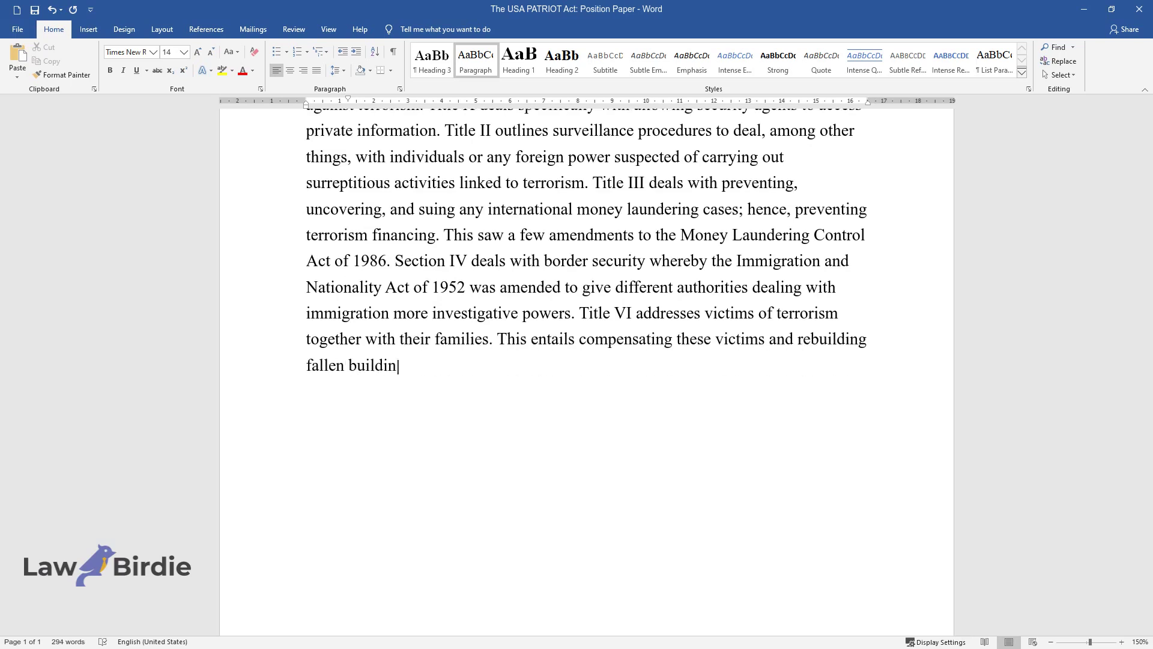
{"action": "type", "text": "gs and businesses. In Section VII"}
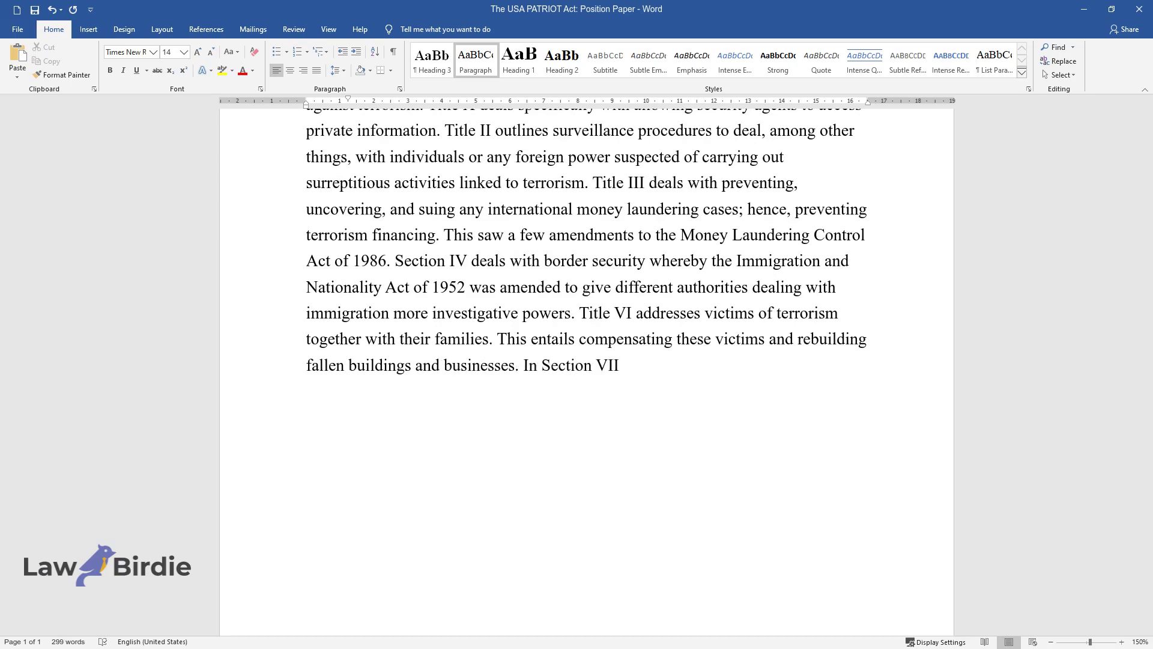
{"action": "type", "text": "I, terrorism is redefined to enc"}
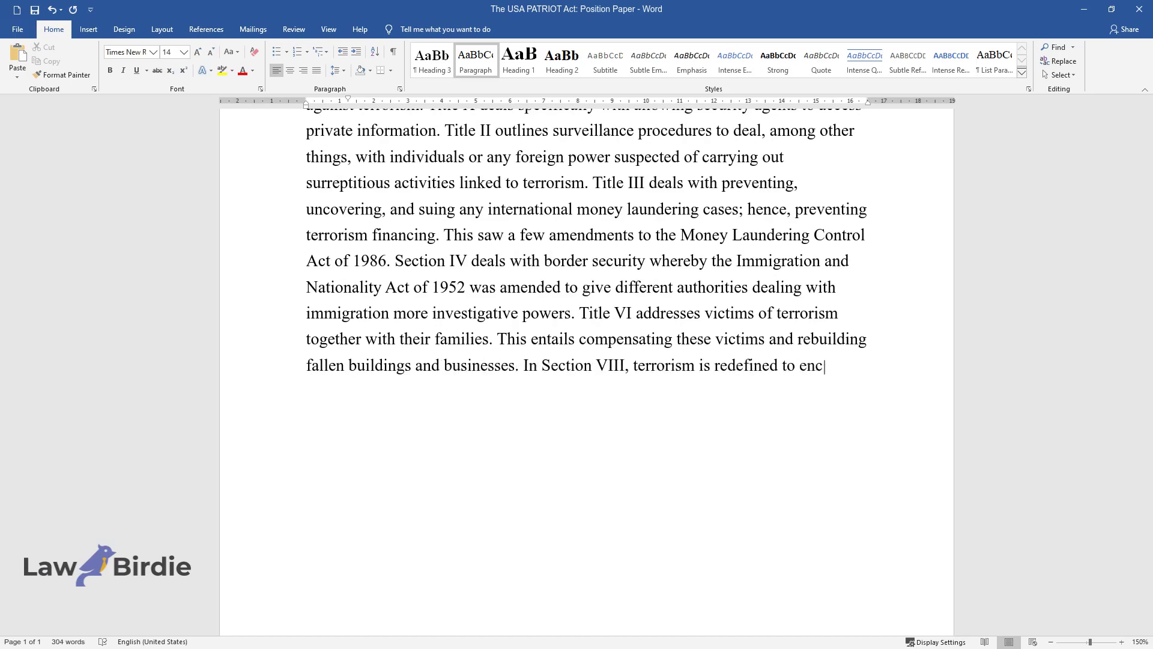
{"action": "type", "text": "ompass domestic terrorism whereby"}
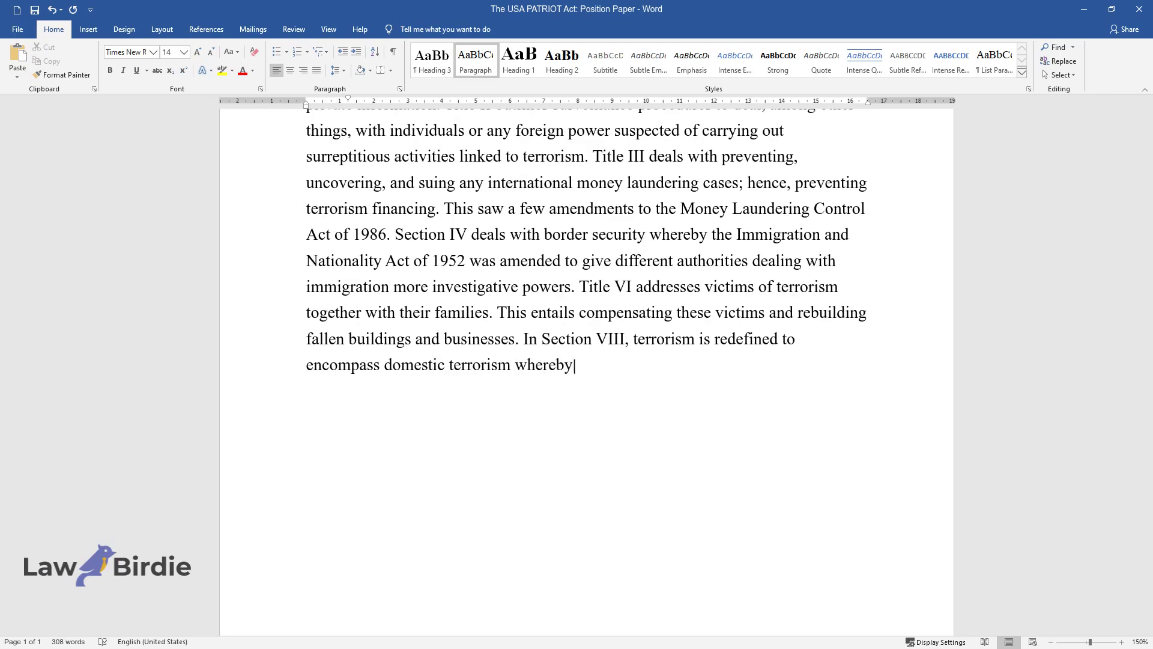
{"action": "type", "text": " acts like kidnapping fall under"}
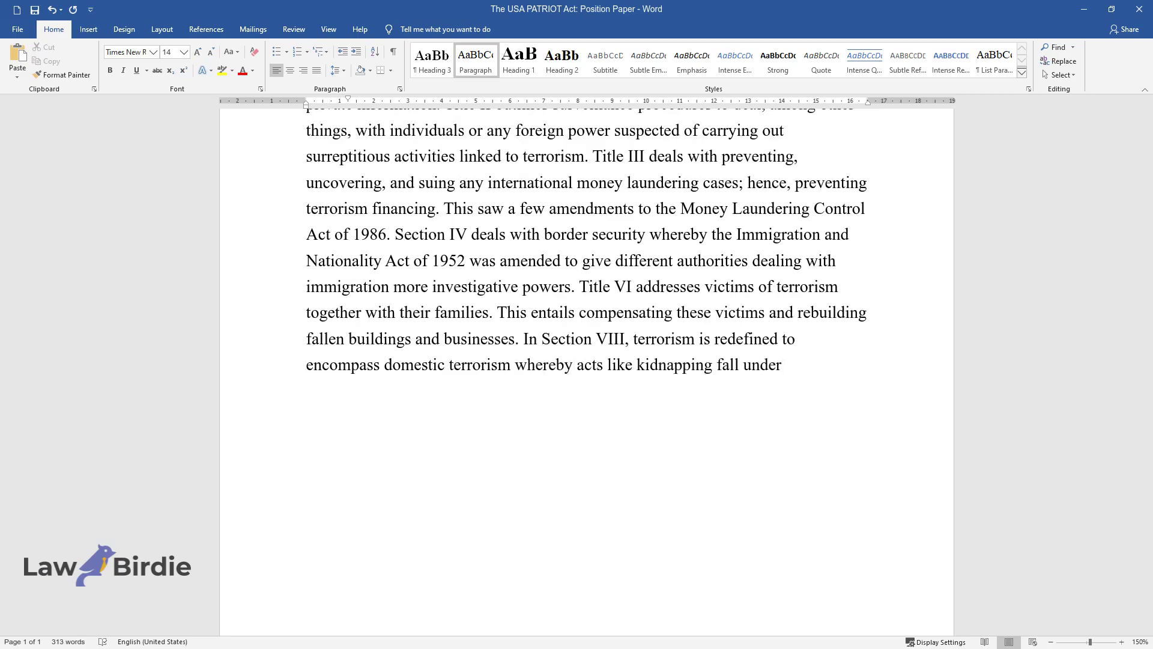
{"action": "type", "text": " it. Finally, Section IX tackles a"}
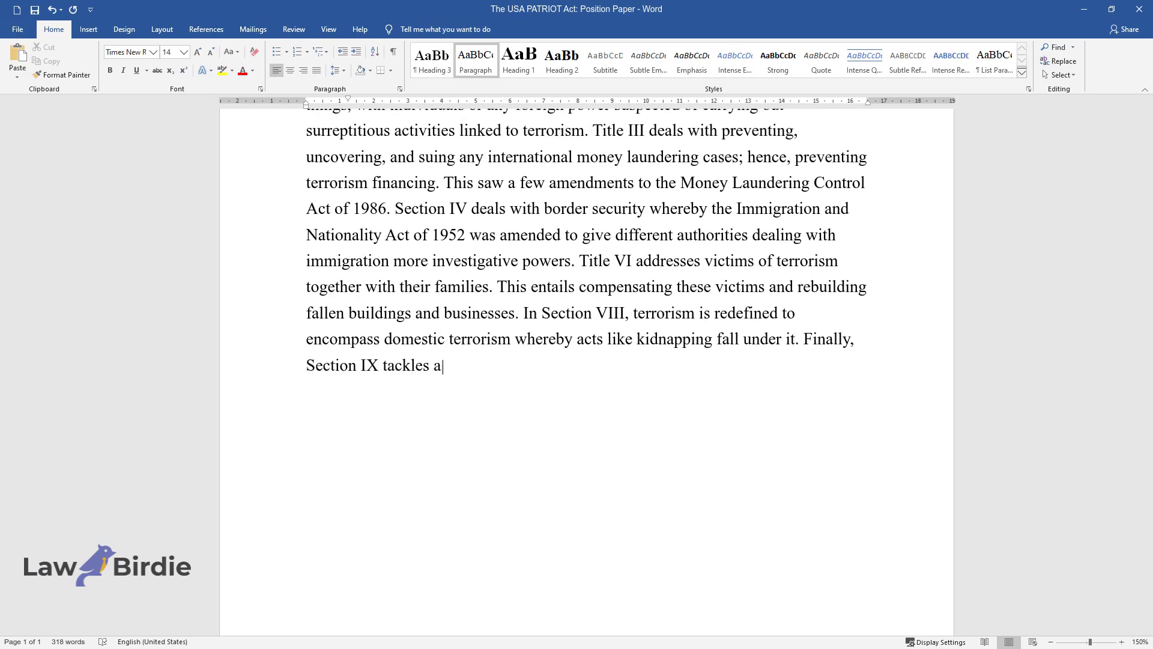
{"action": "type", "text": "system w"}
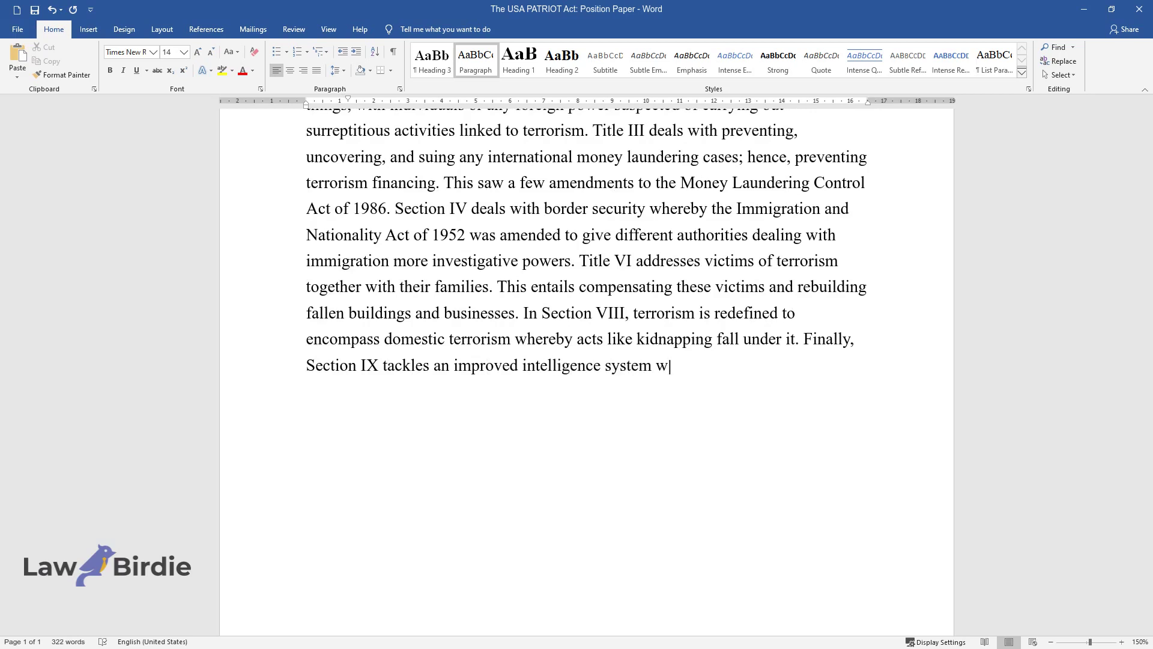
{"action": "type", "text": "hereby authorities like the Director of Central Intelligen"}
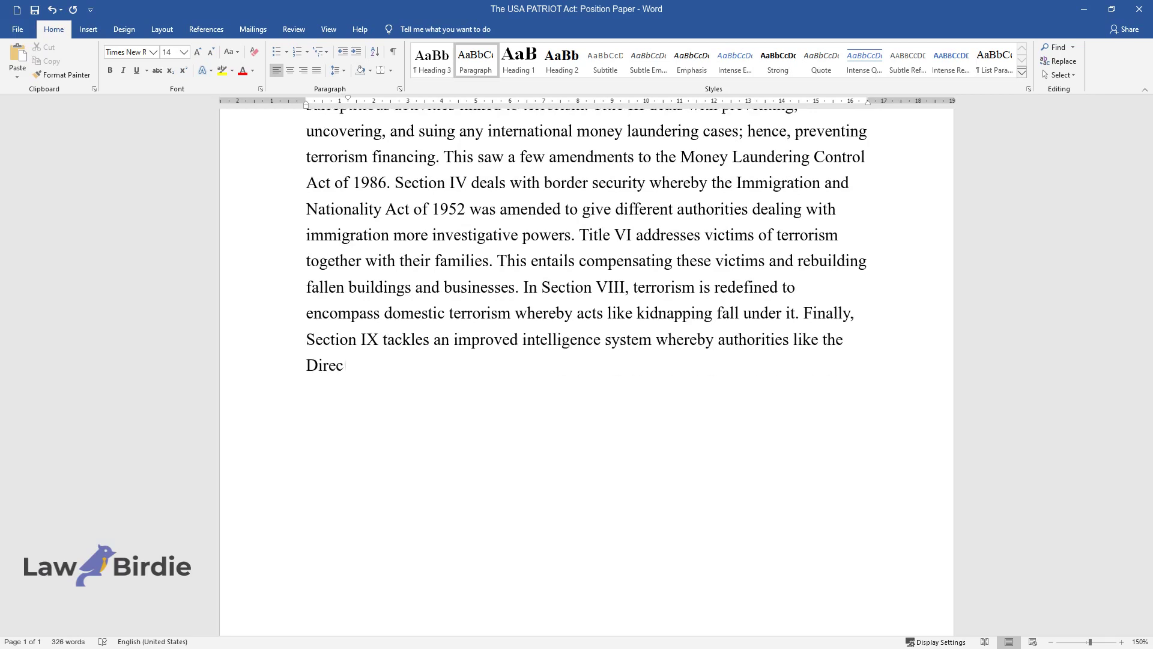
{"action": "type", "text": "ce ensur"}
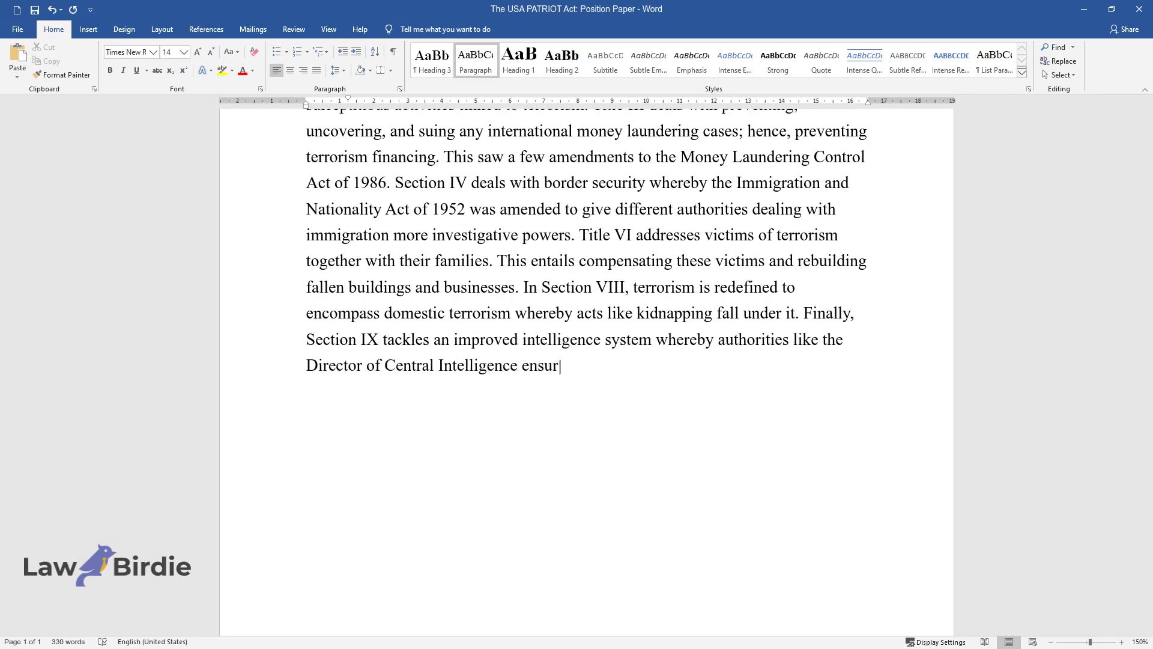
{"action": "type", "text": "e that the United States Attorney"}
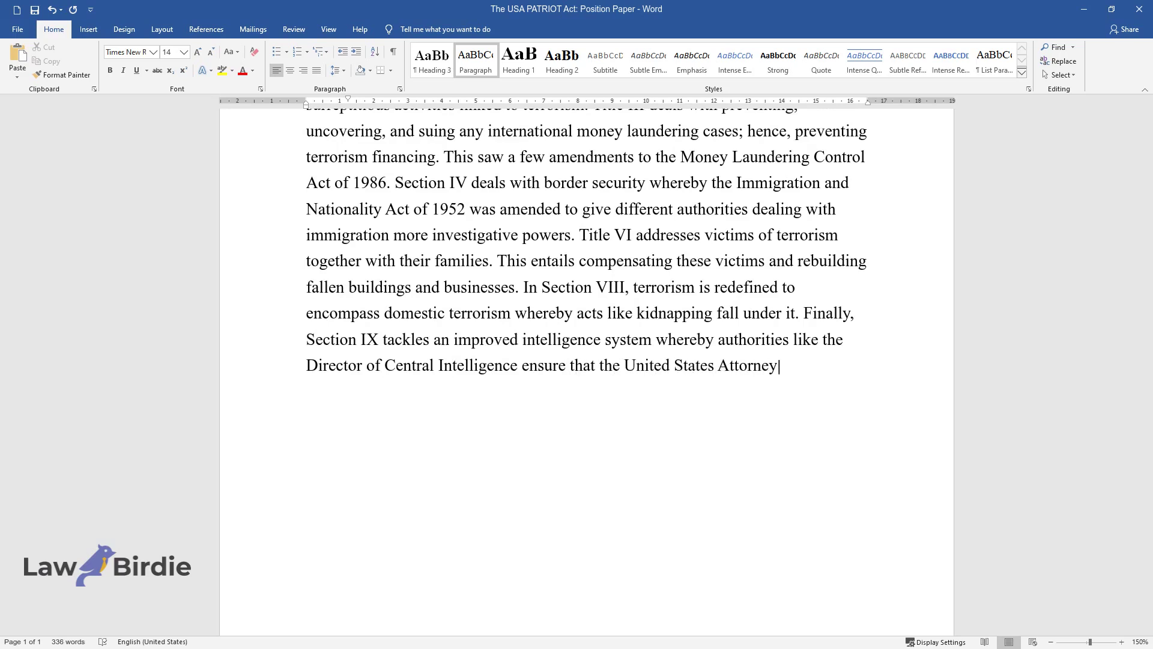
{"action": "type", "text": " General gets the right informati"}
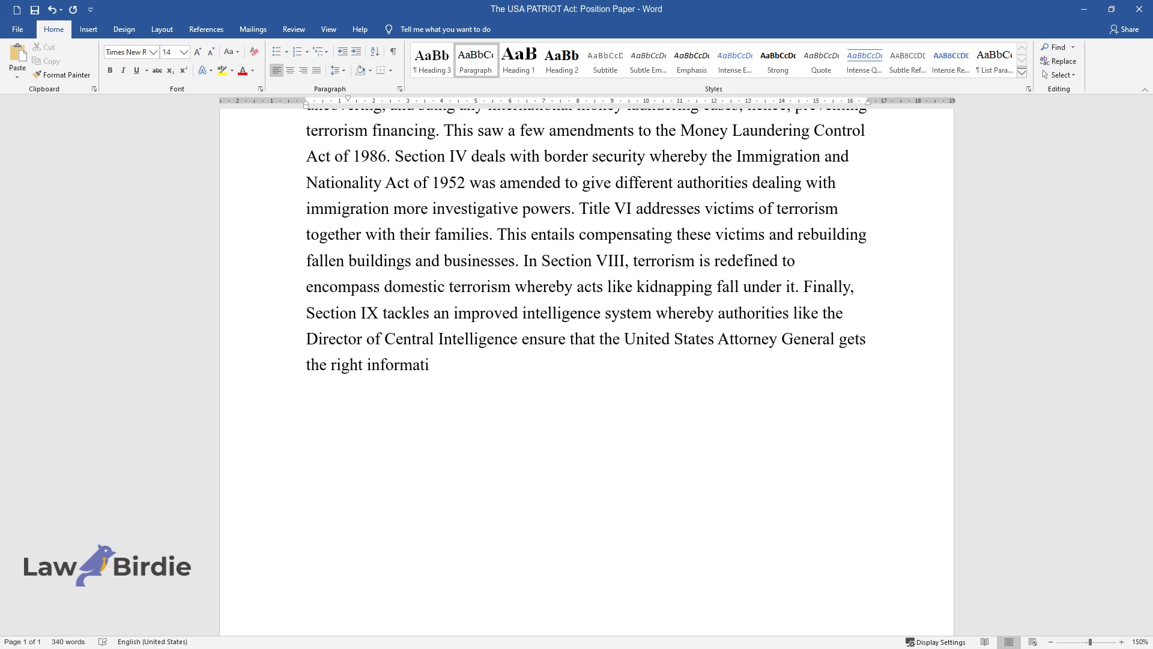
{"action": "type", "text": "on."}
{"action": "key", "text": "Return"}
Type the 'Many people…' paragraph closing with the question on the act's advantages and disadvantages
{"action": "type", "text": "Many people "}
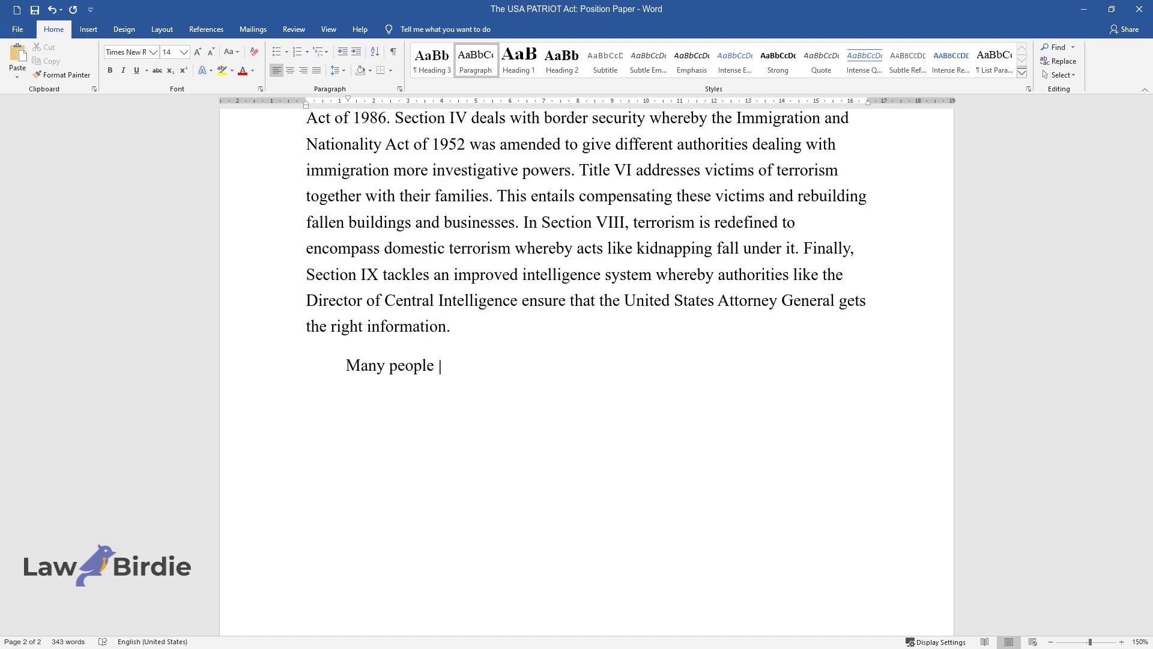
{"action": "type", "text": "probably felt insecure after the "}
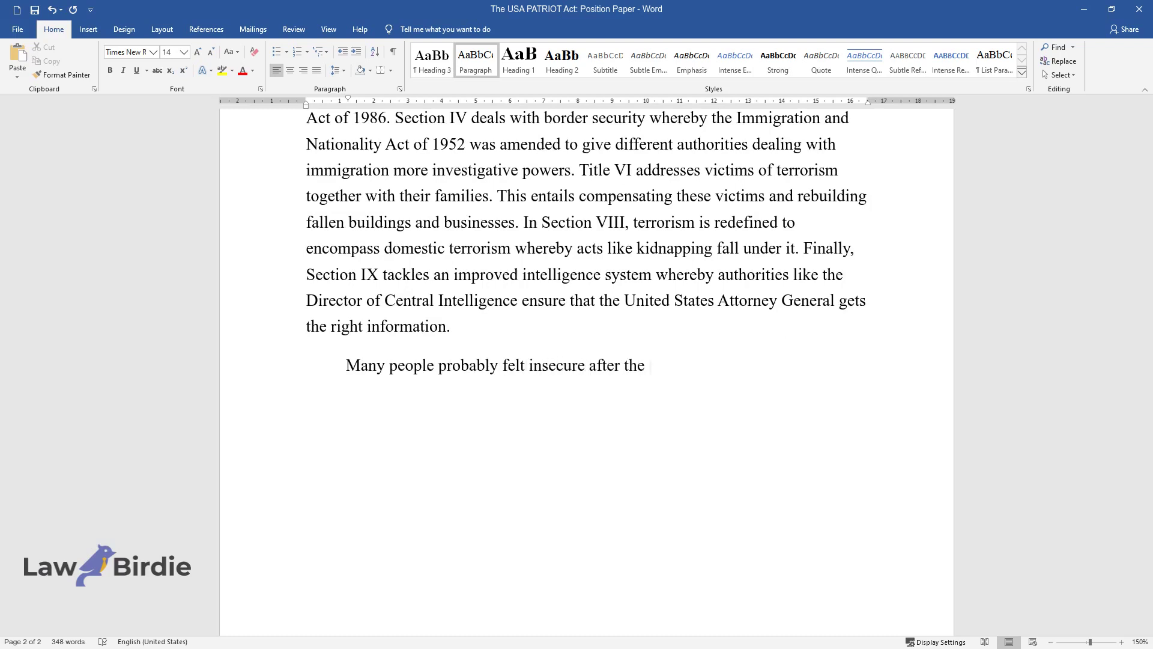
{"action": "type", "text": "September 11 attacks and they thoug"}
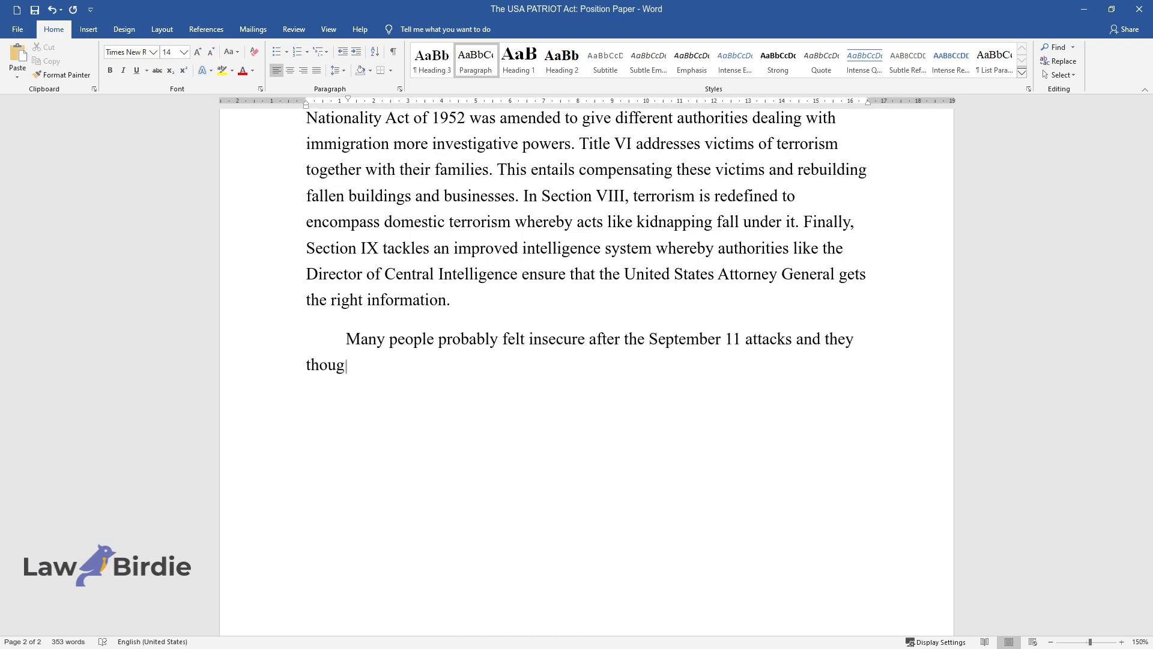
{"action": "type", "text": "ht this act would root out terroris"}
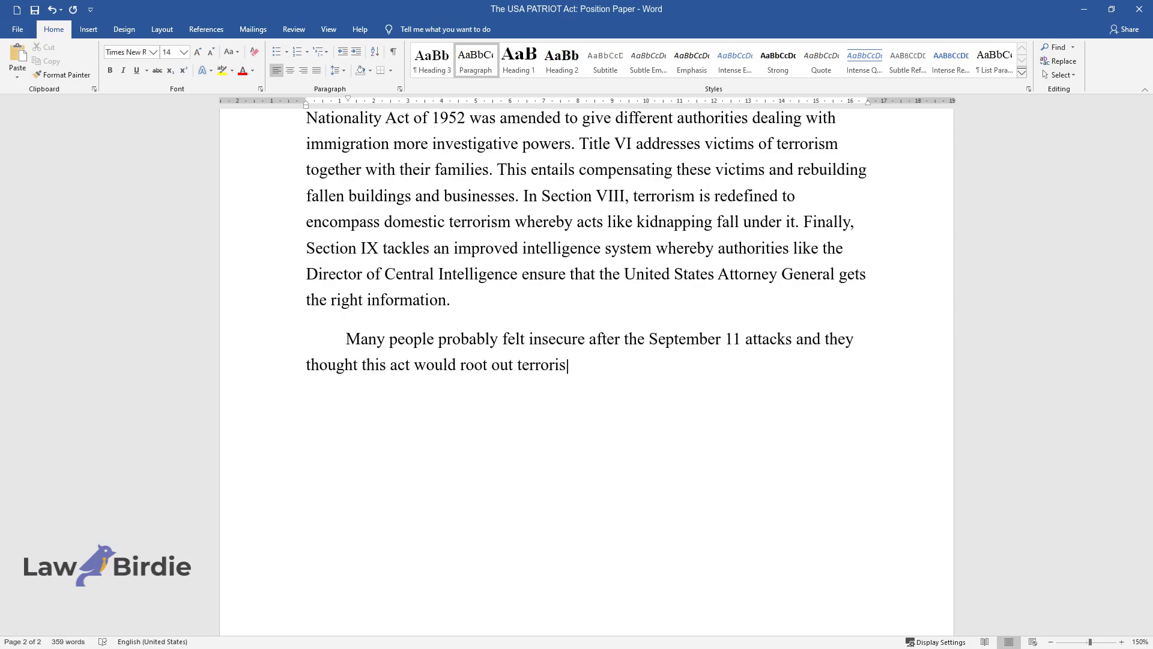
{"action": "type", "text": "m; however, as the fears receded,"}
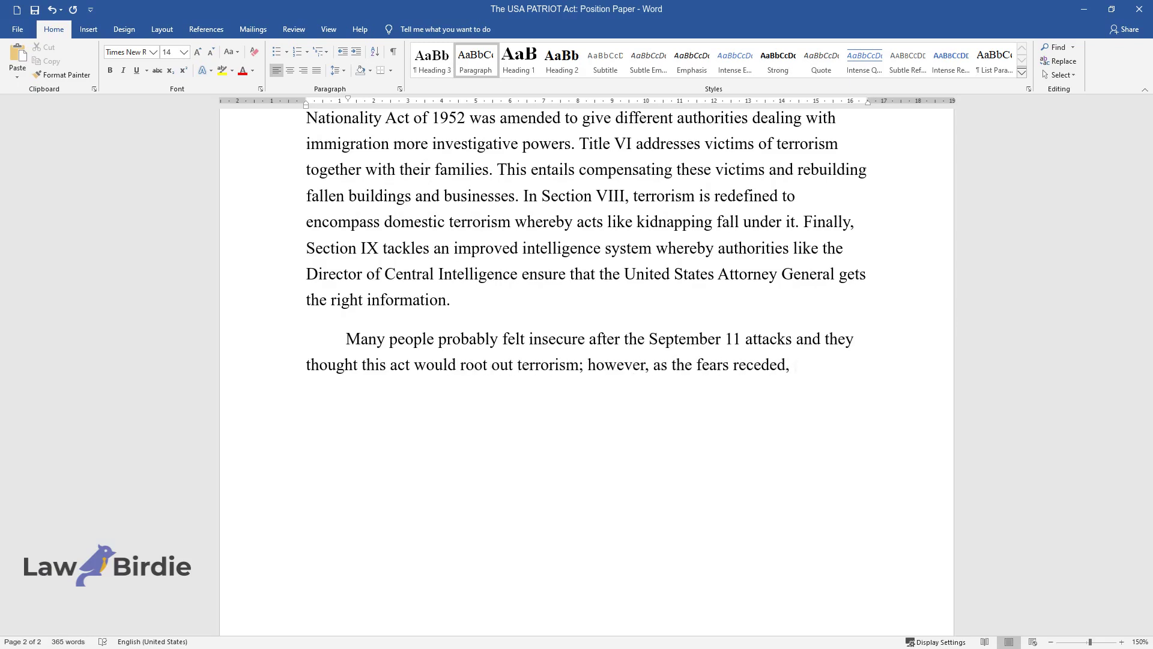
{"action": "type", "text": " people can see some faults in this "}
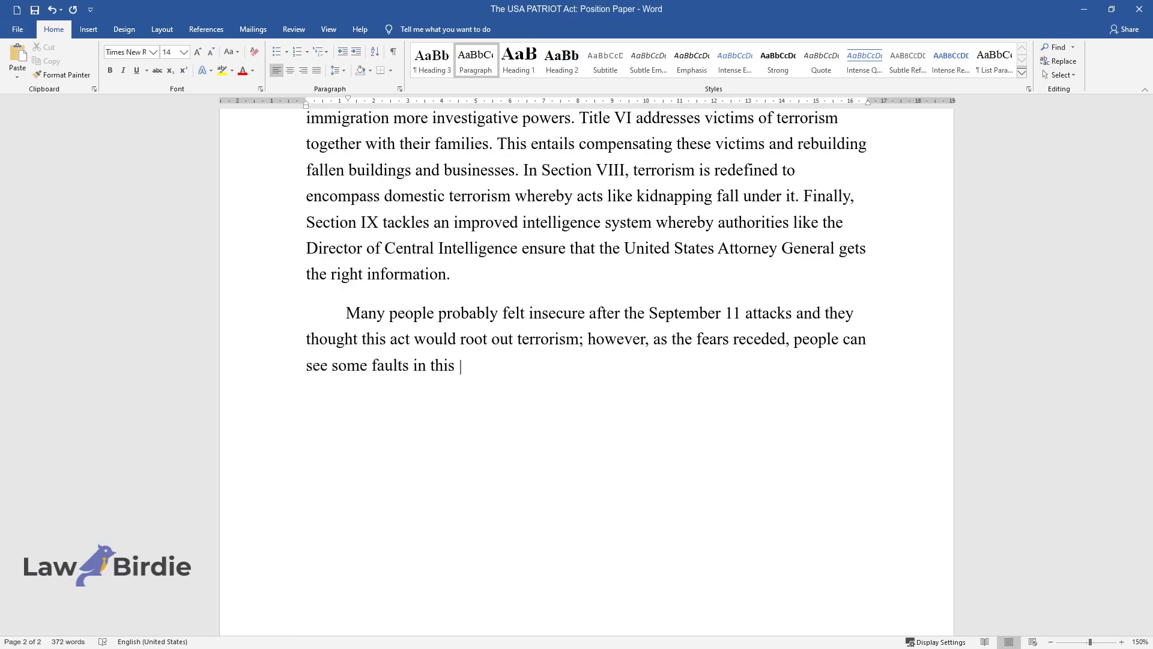
{"action": "type", "text": "act. What are some of the advantag"}
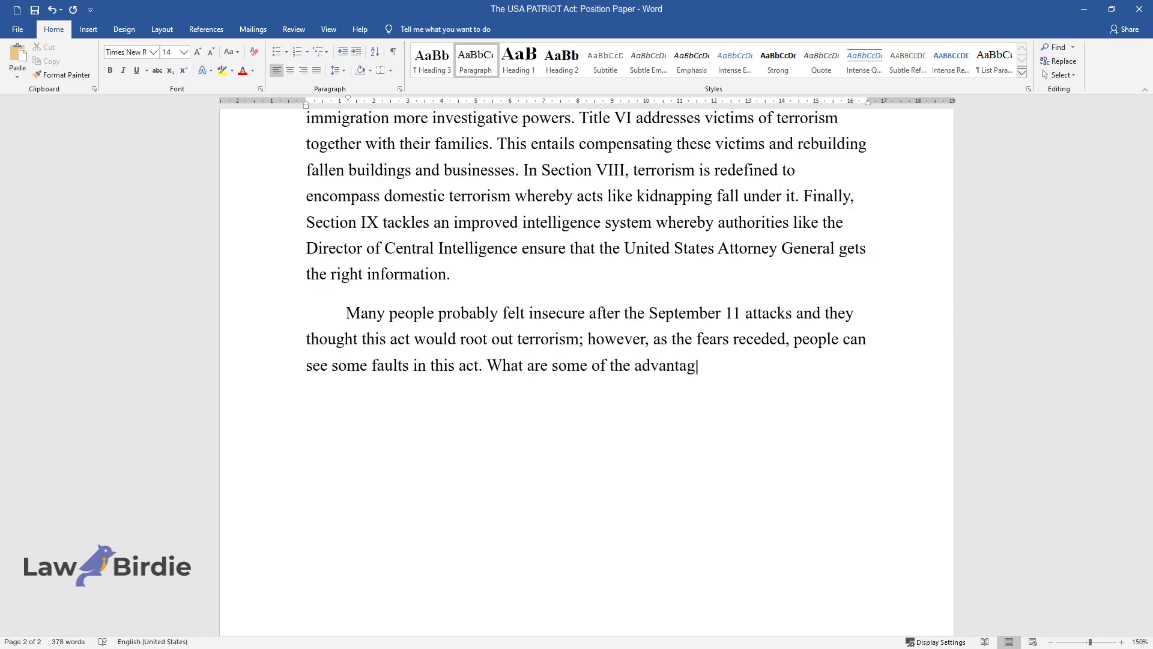
{"action": "type", "text": "es and disadvantages of"}
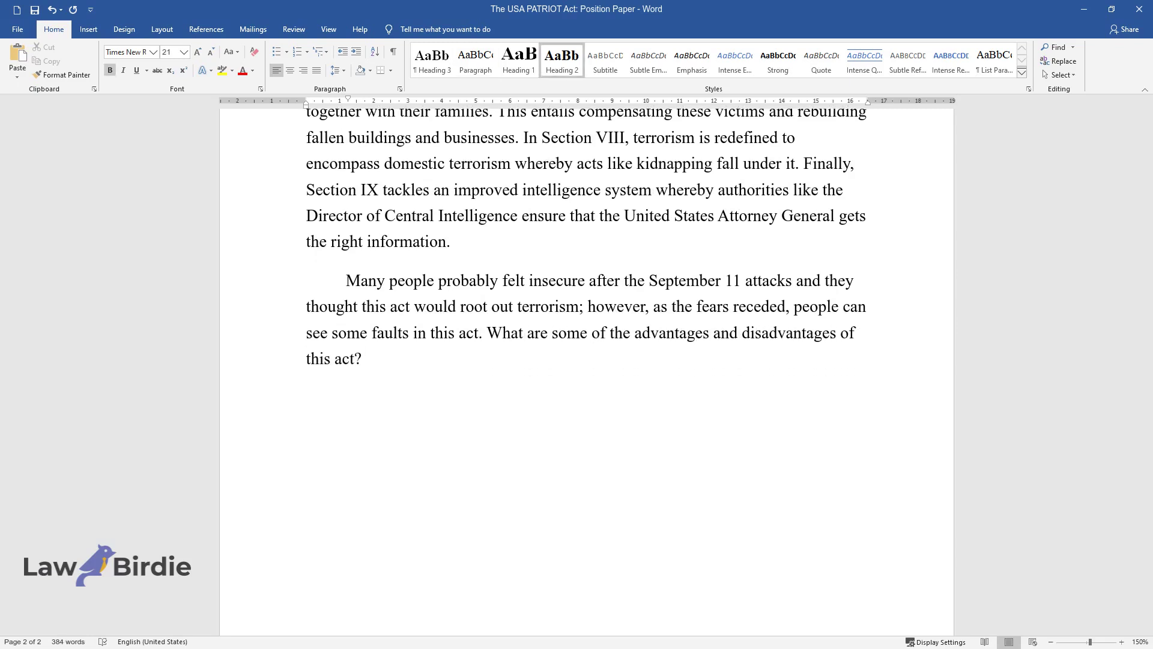
{"action": "type", "text": " this act?Advantages"}
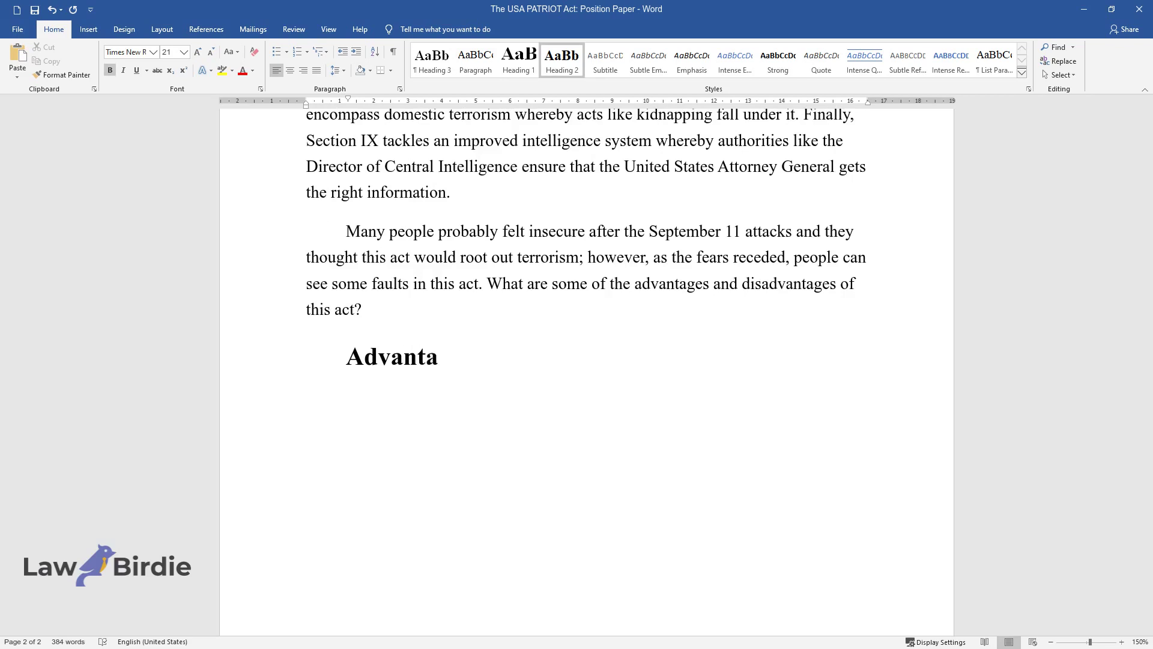
Under 'Advantages', write the paragraph on easier security-agency communication ending 'justice on matters of terrorism.'
{"action": "key", "text": "Return"}
{"action": "type", "text": "This"}
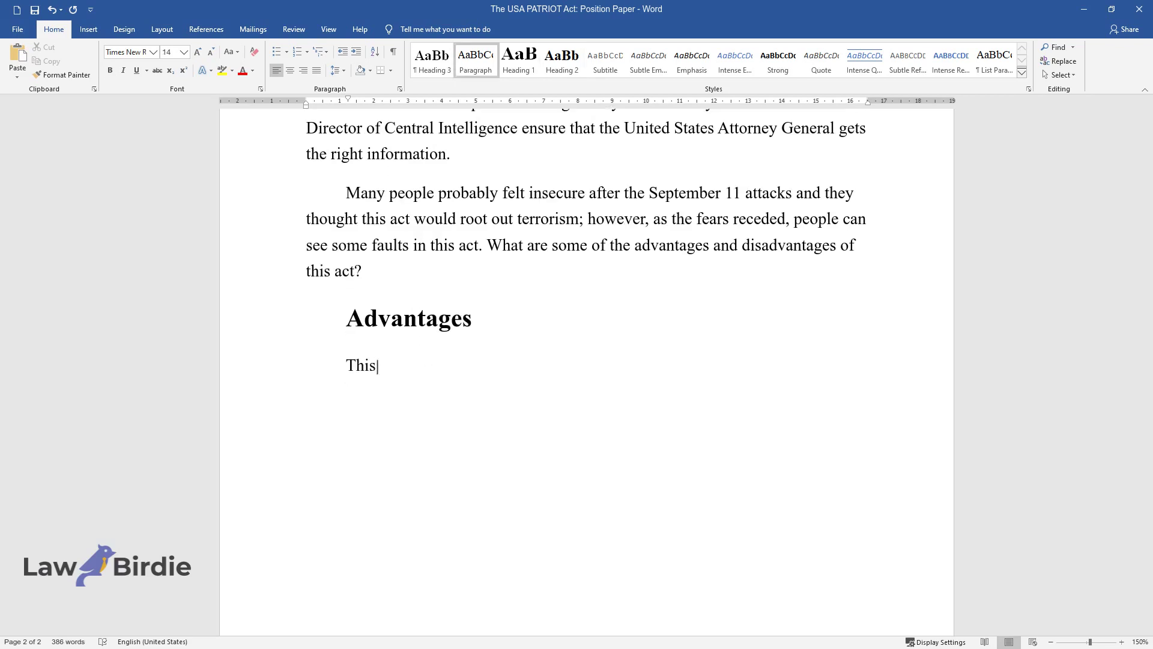
{"action": "type", "text": " act enables the different security a"}
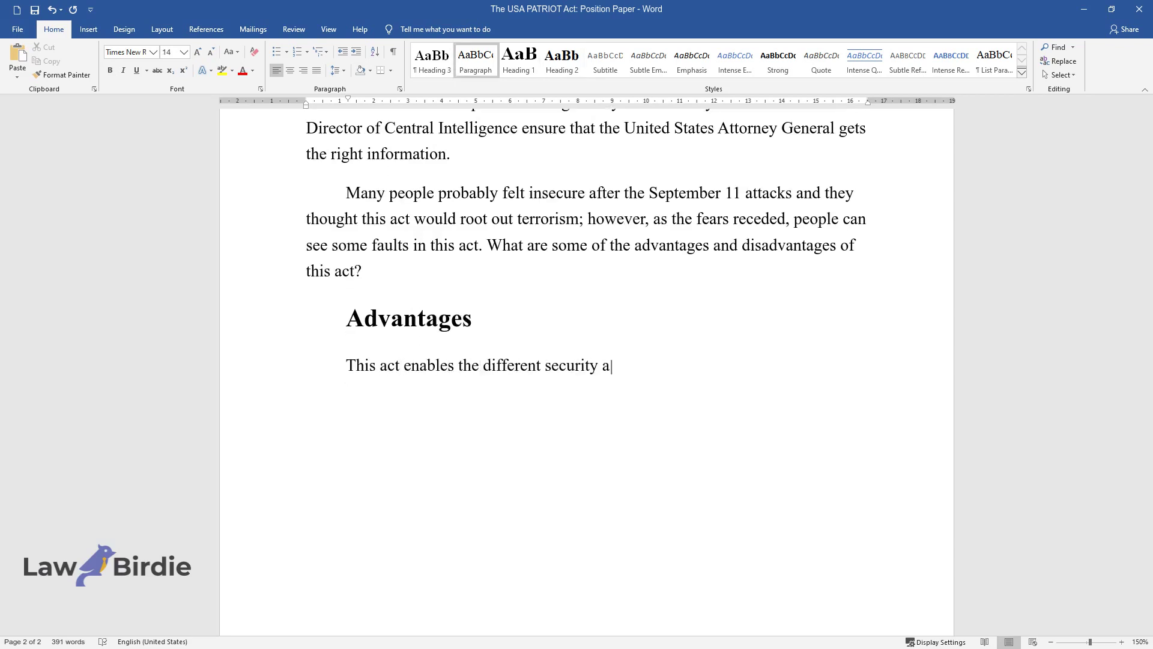
{"action": "type", "text": "gents in and outside the United Stat"}
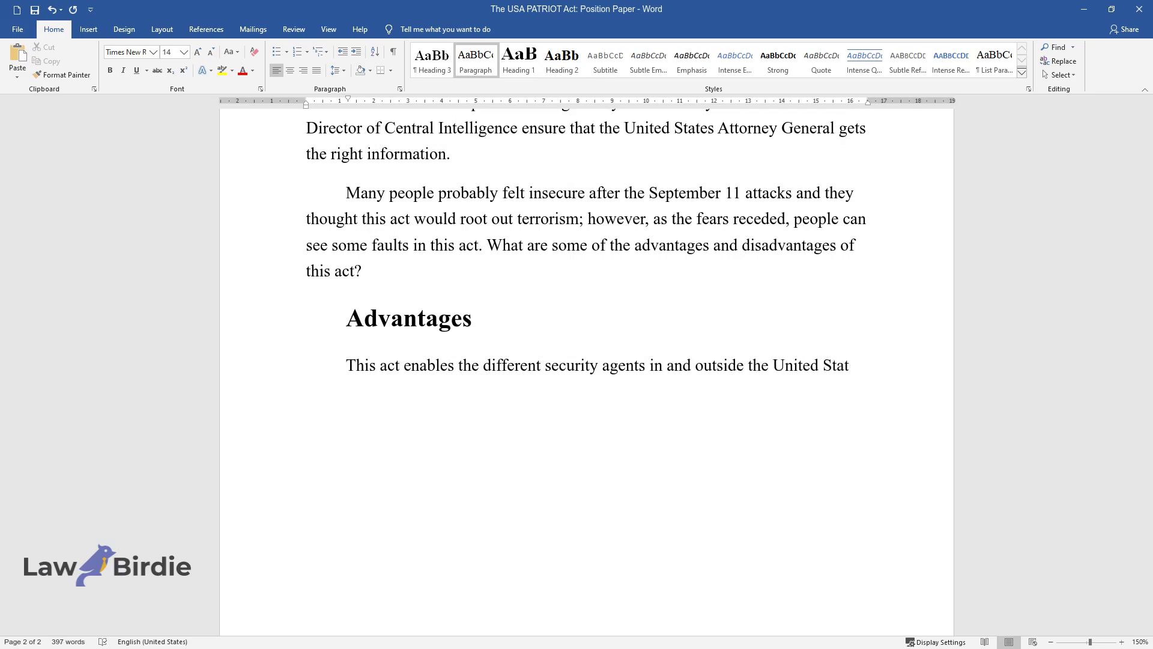
{"action": "type", "text": "es of America to communicate easily f"}
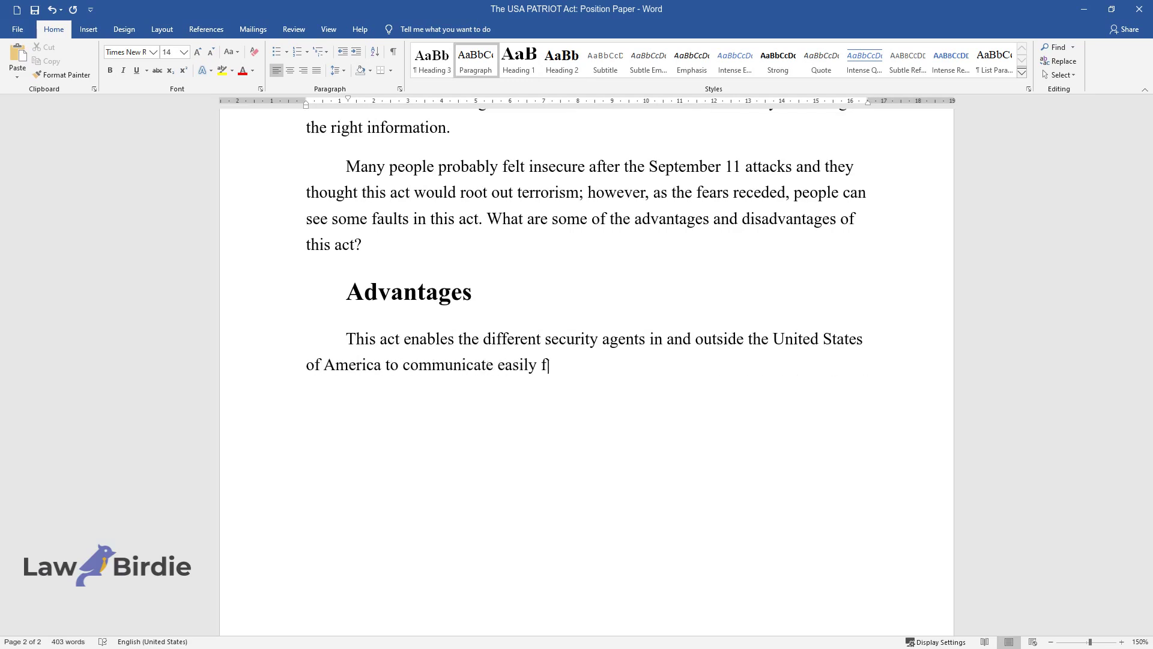
{"action": "type", "text": "or improved terrorism investigation "}
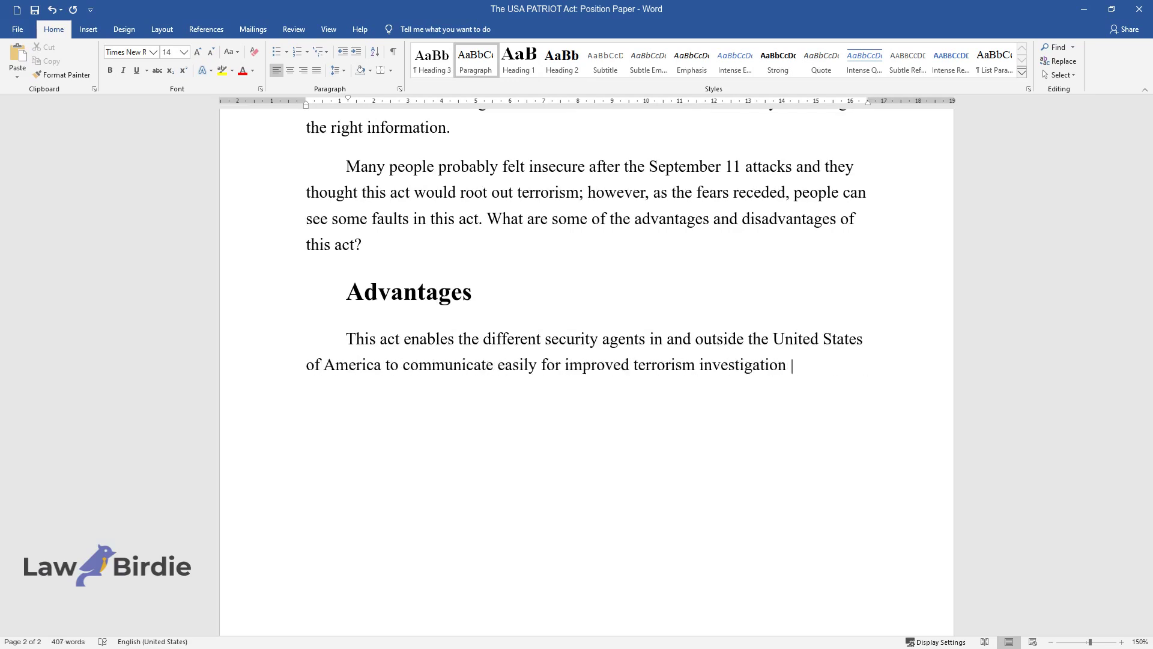
{"action": "type", "text": "and surveillance. This is plausible"}
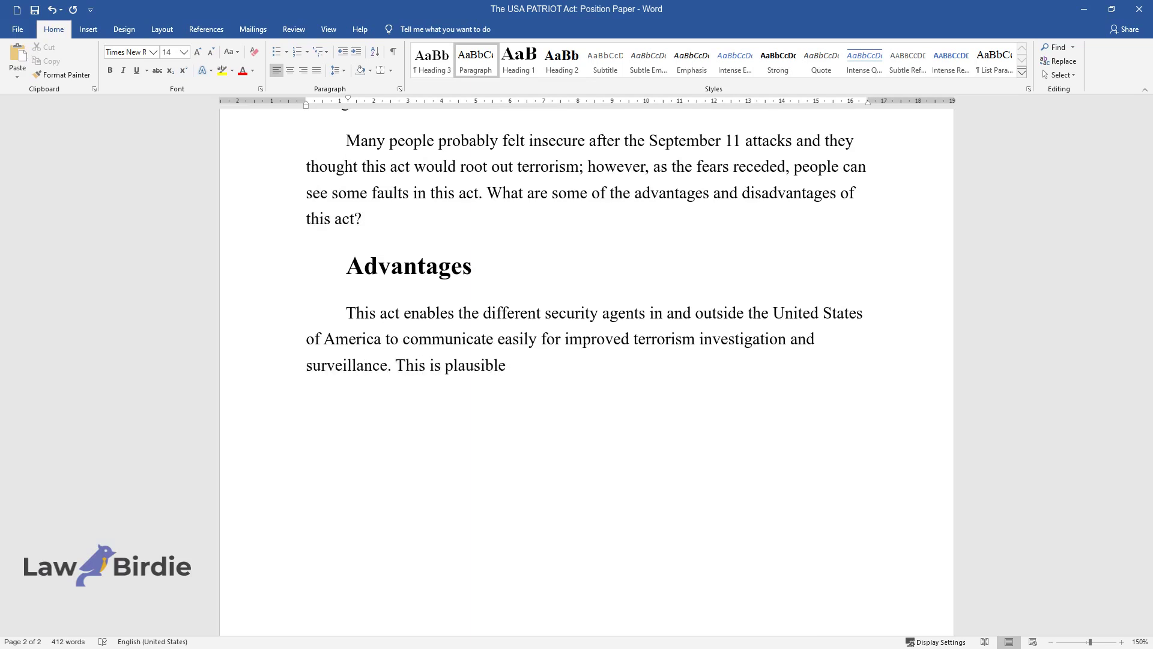
{"action": "type", "text": " because it will be now easier to trac"}
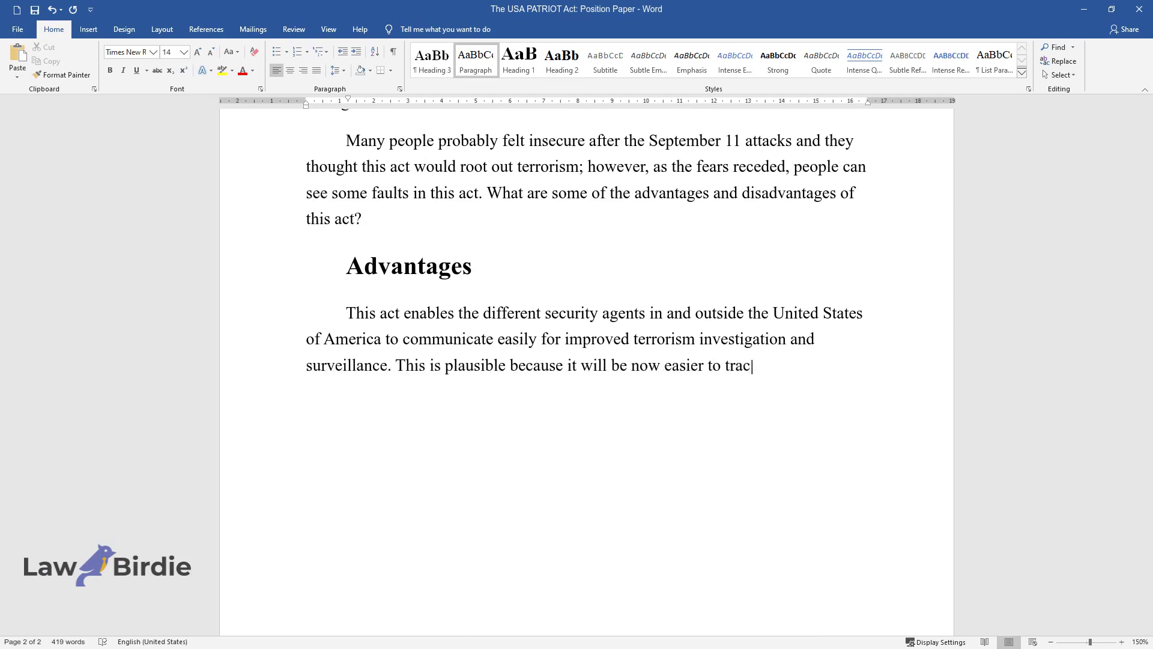
{"action": "type", "text": "k terrorists and possibly unearth their plans before they strike thus le"}
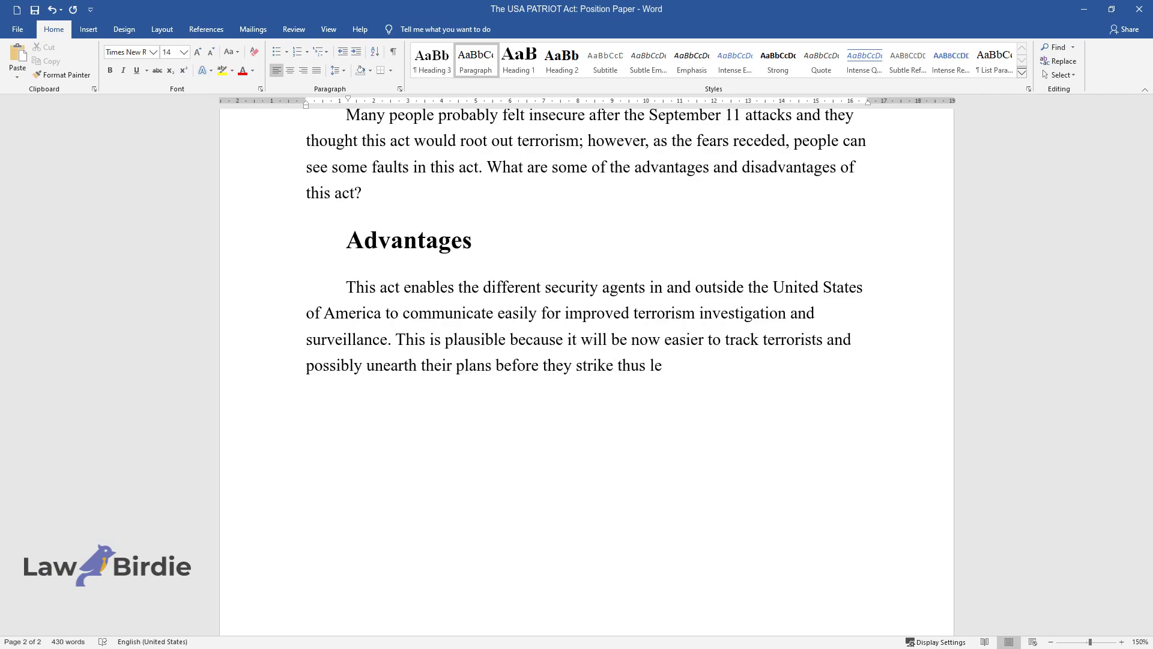
{"action": "type", "text": "ading to reduced incidences of such "}
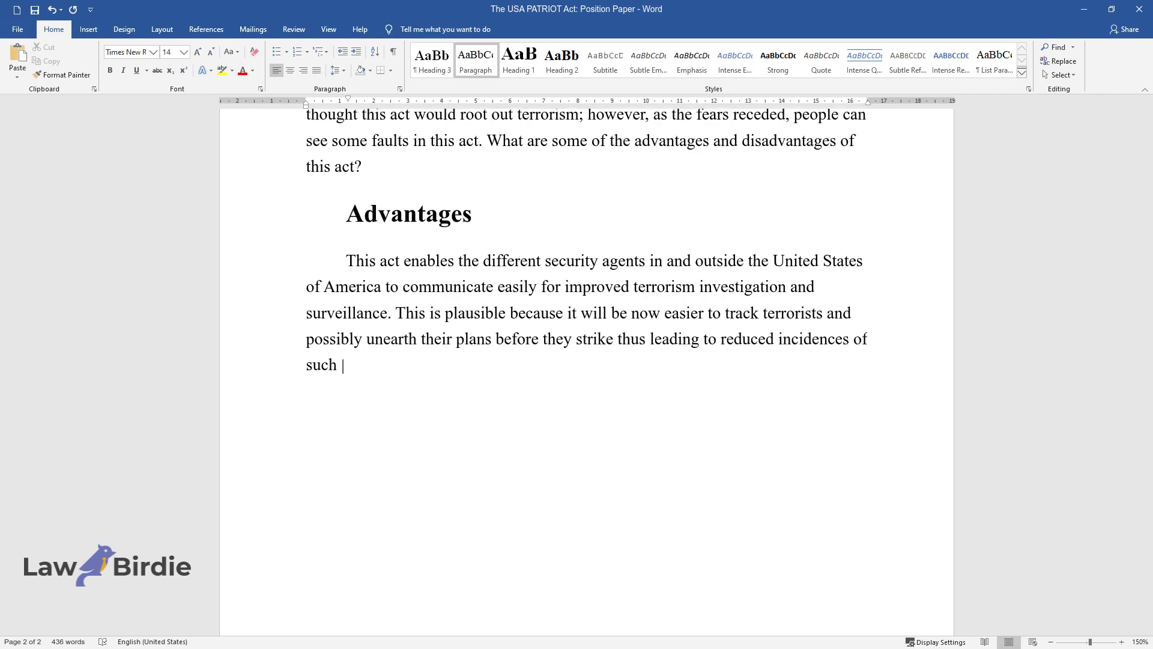
{"action": "type", "text": "attacks. Additionally, improved inves"}
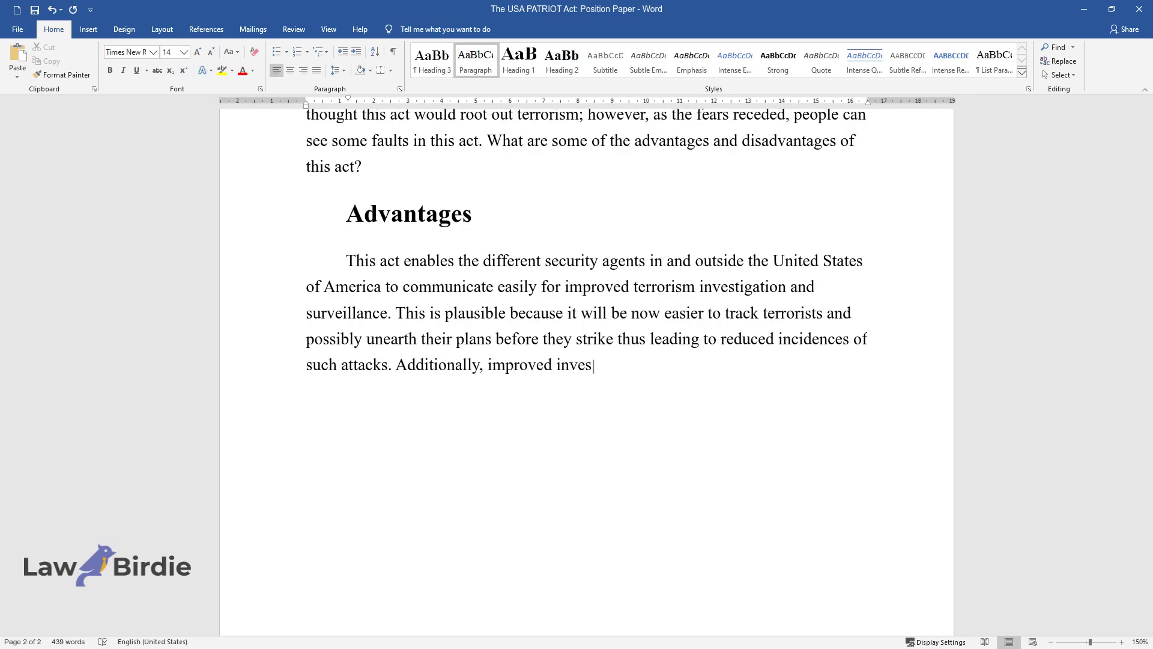
{"action": "type", "text": "tigation measures imply that justice"}
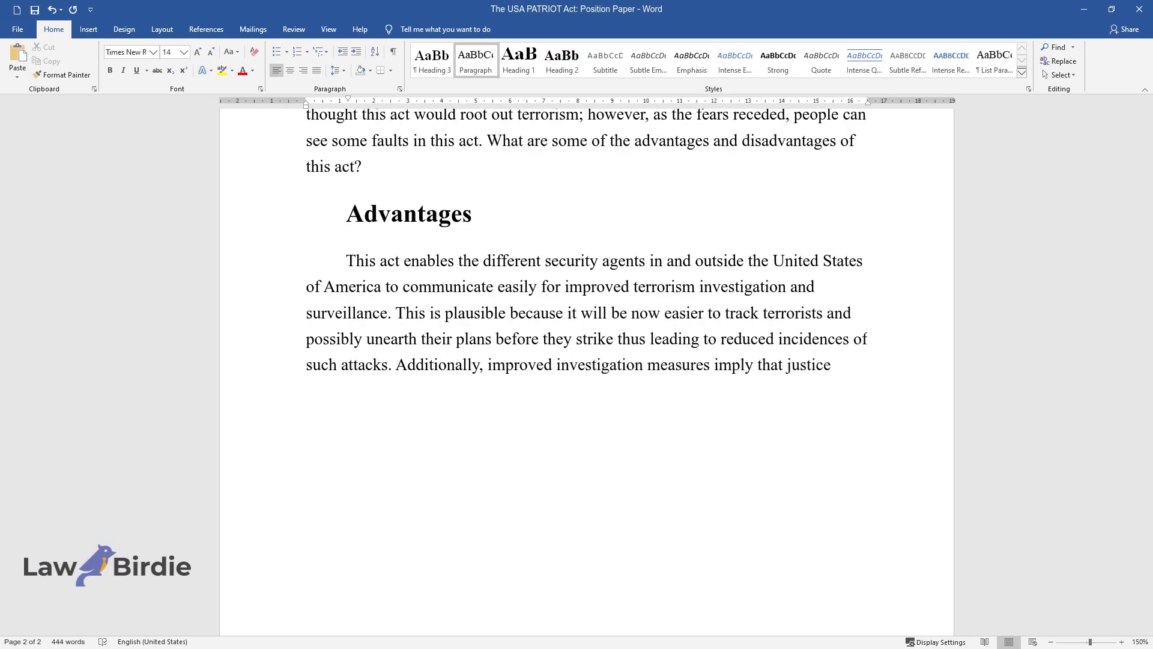
{"action": "type", "text": " will be delivered on time thus savin"}
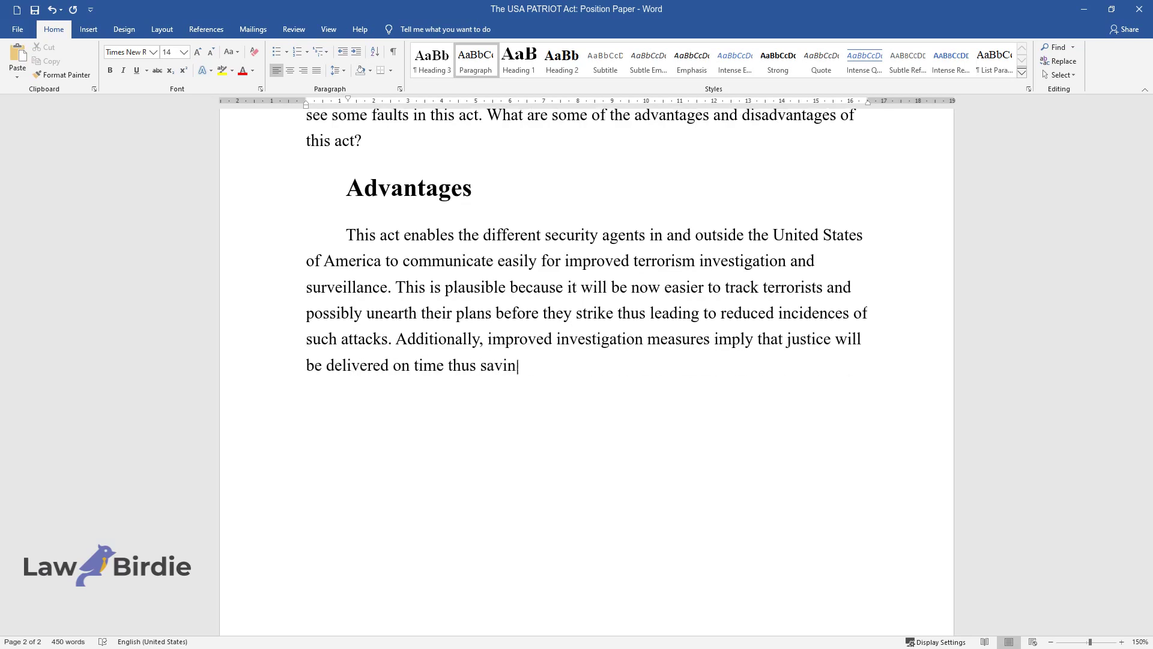
{"action": "type", "text": "g millions of people who are decryin"}
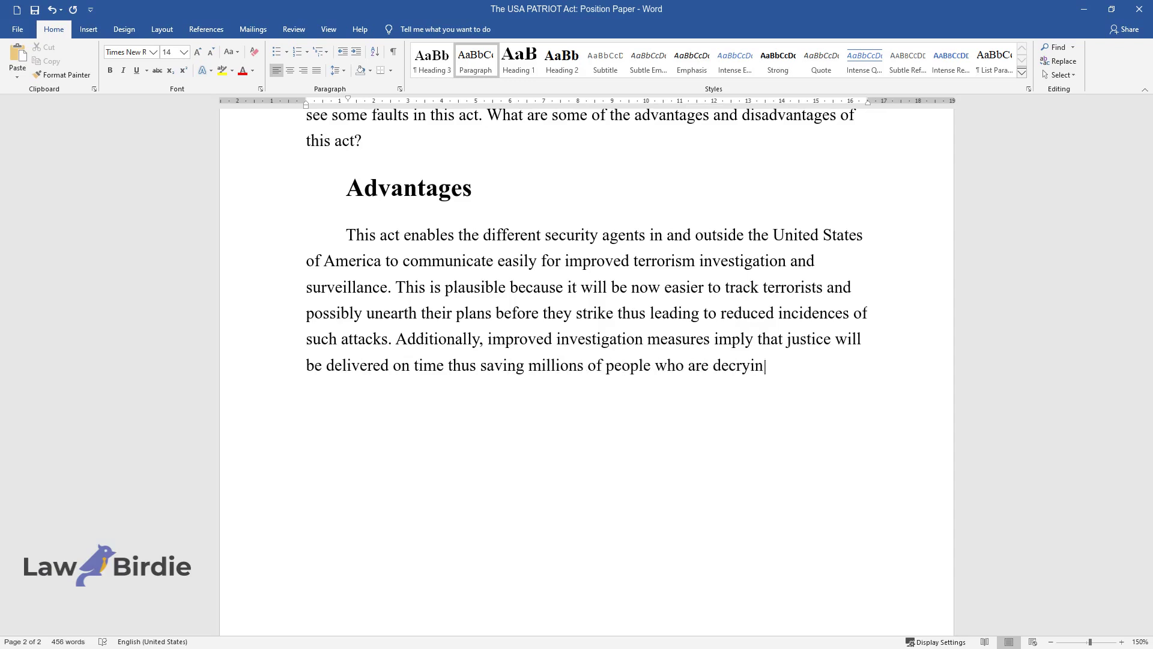
{"action": "type", "text": "g the delayed justice on matters of terrorism."}
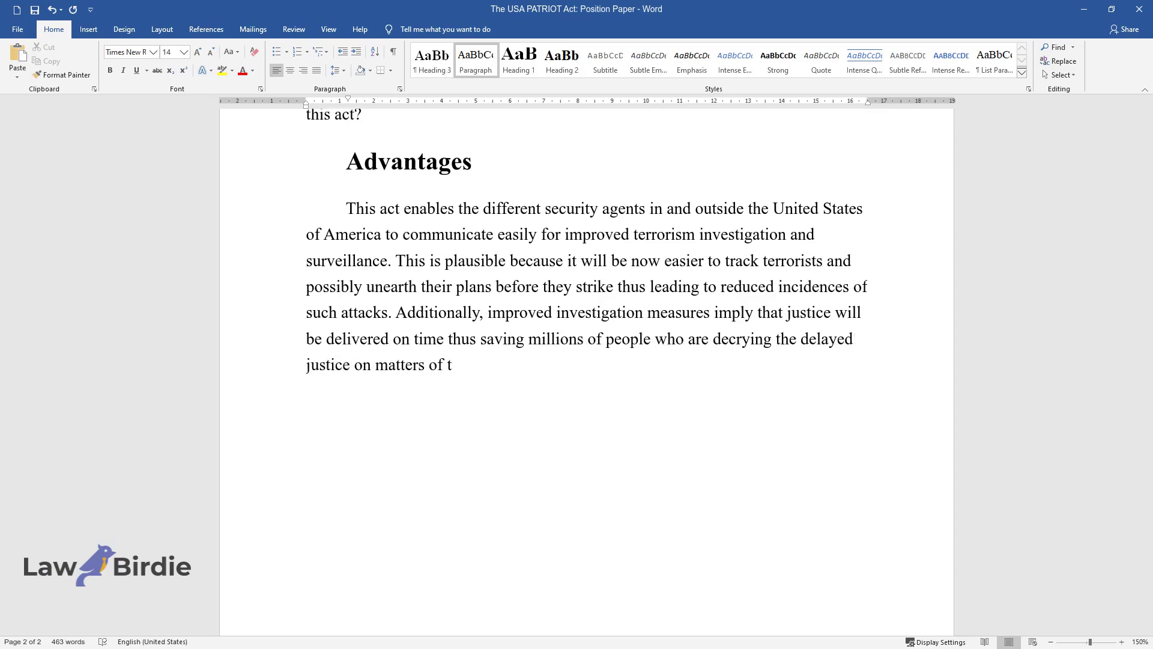
{"action": "key", "text": "Return"}
Write the 'Above all' paragraph on compensating victims' families and begin the 'Moreover' paragraph on destroyed businesses
{"action": "type", "text": "Abov"}
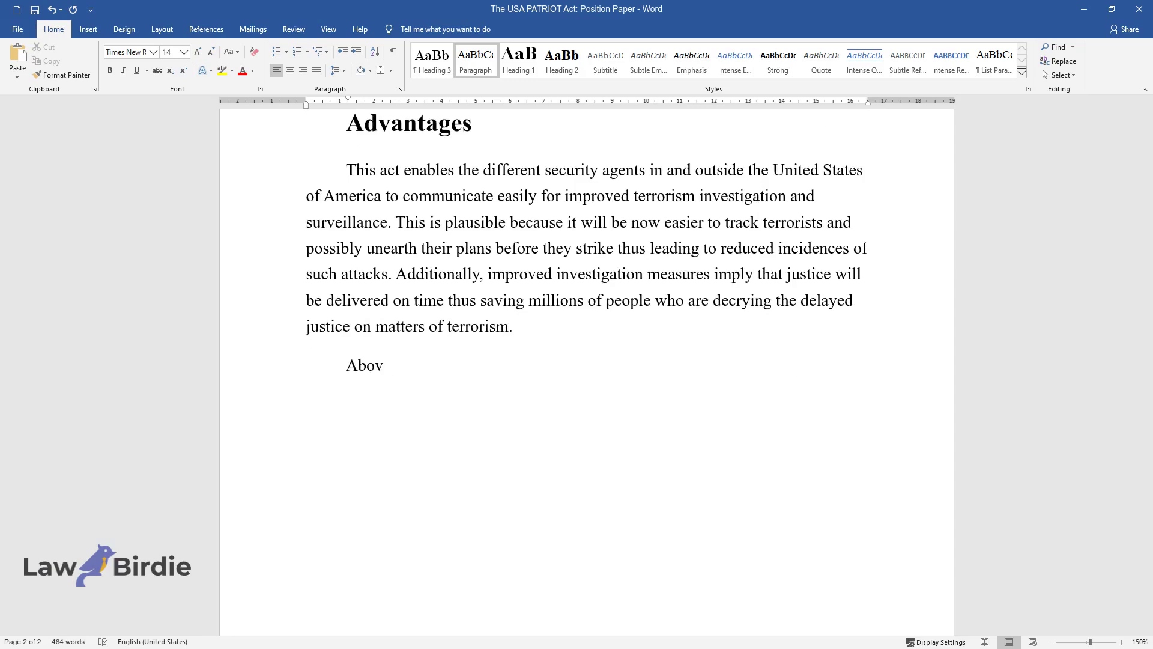
{"action": "type", "text": "e all, this act considers victims of "}
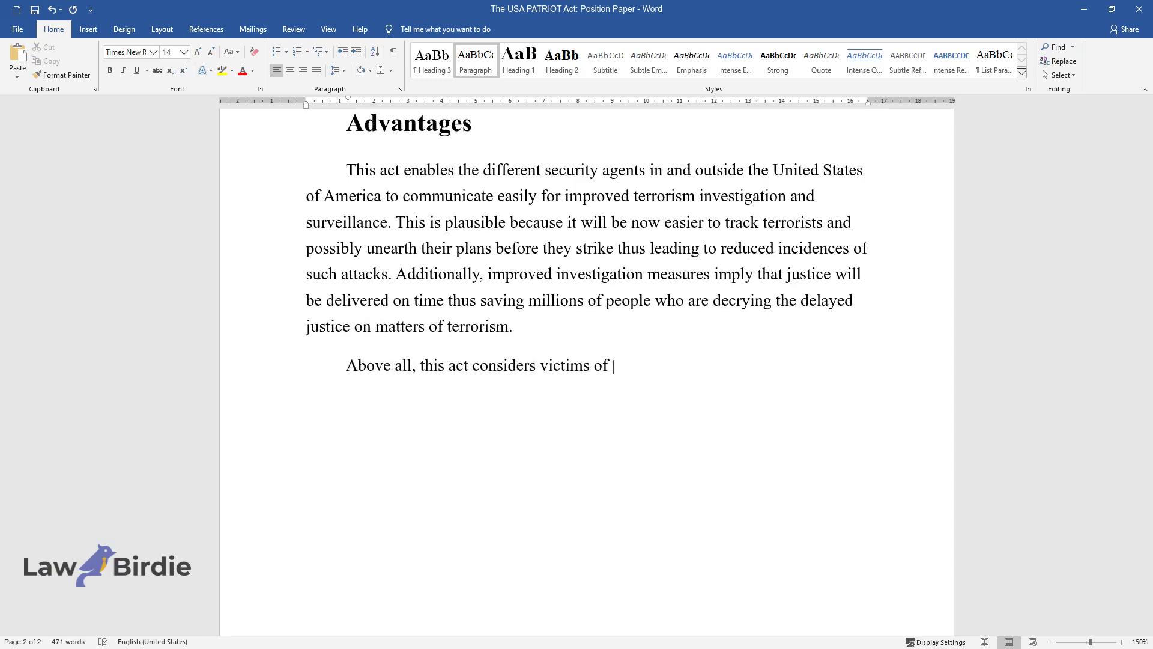
{"action": "type", "text": "terrorism together with their famili"}
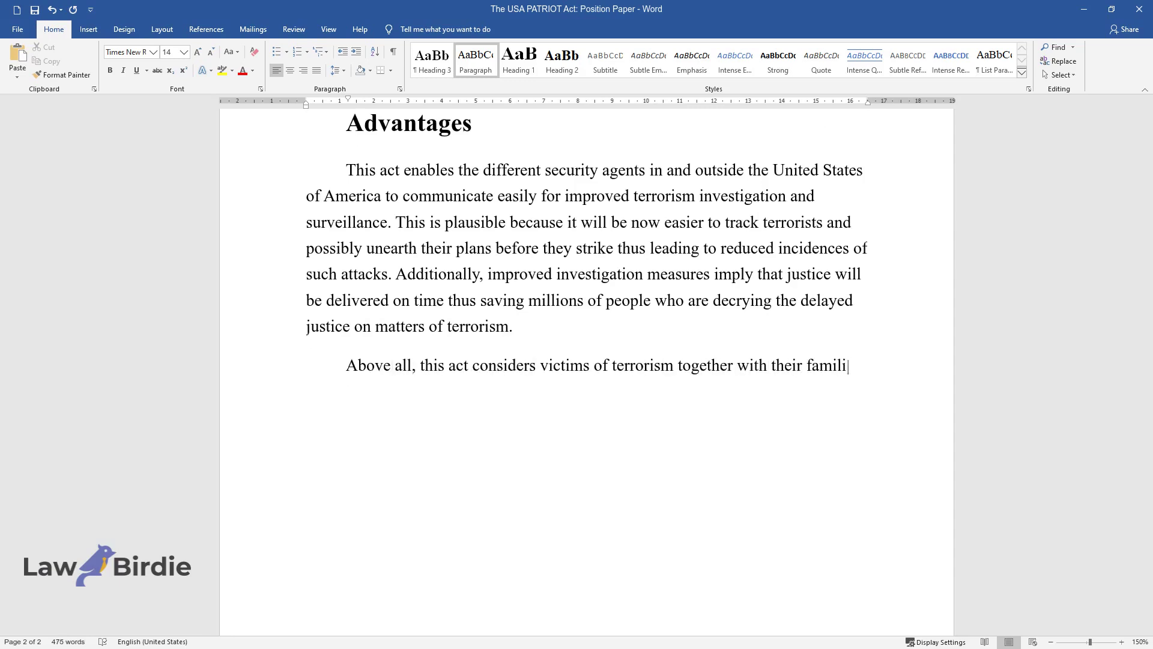
{"action": "type", "text": "es whereby there will be sufficient"}
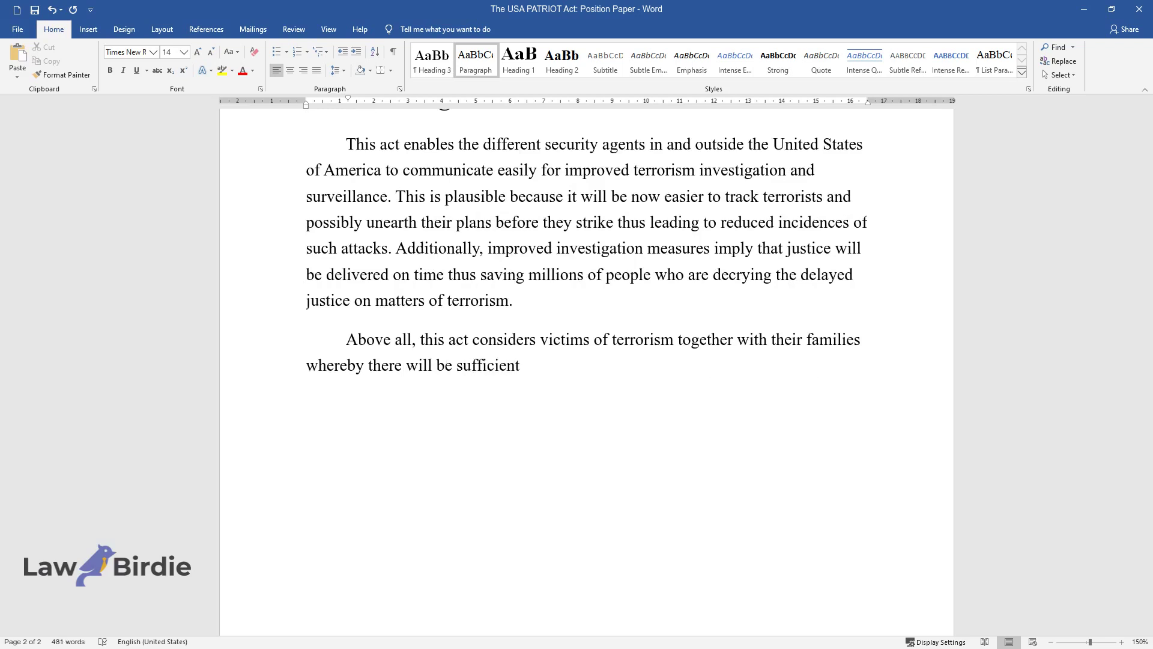
{"action": "type", "text": " funding to compensate them. This is a"}
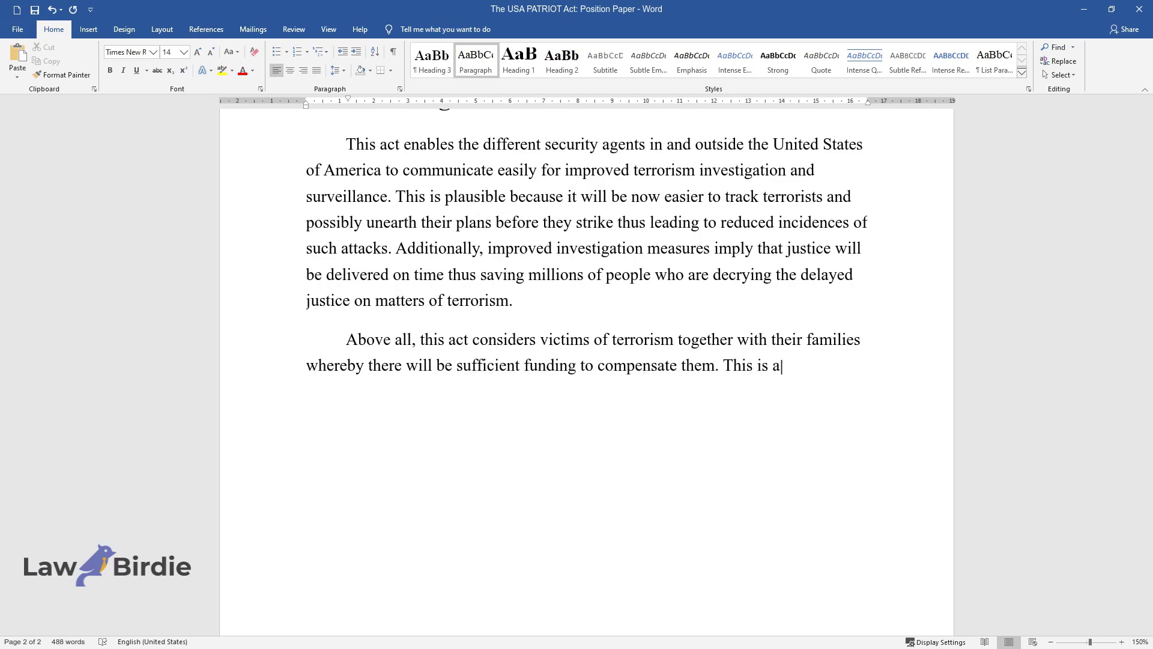
{"action": "type", "text": " positive move given the fact that m"}
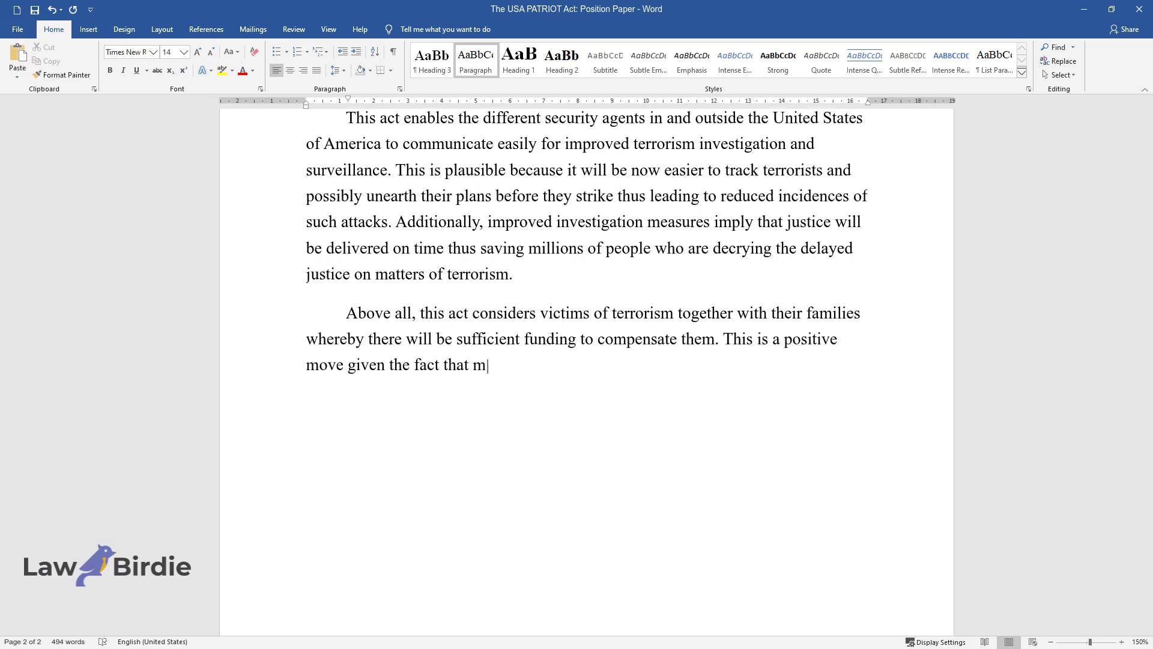
{"action": "type", "text": "any attacks leave most of the victim"}
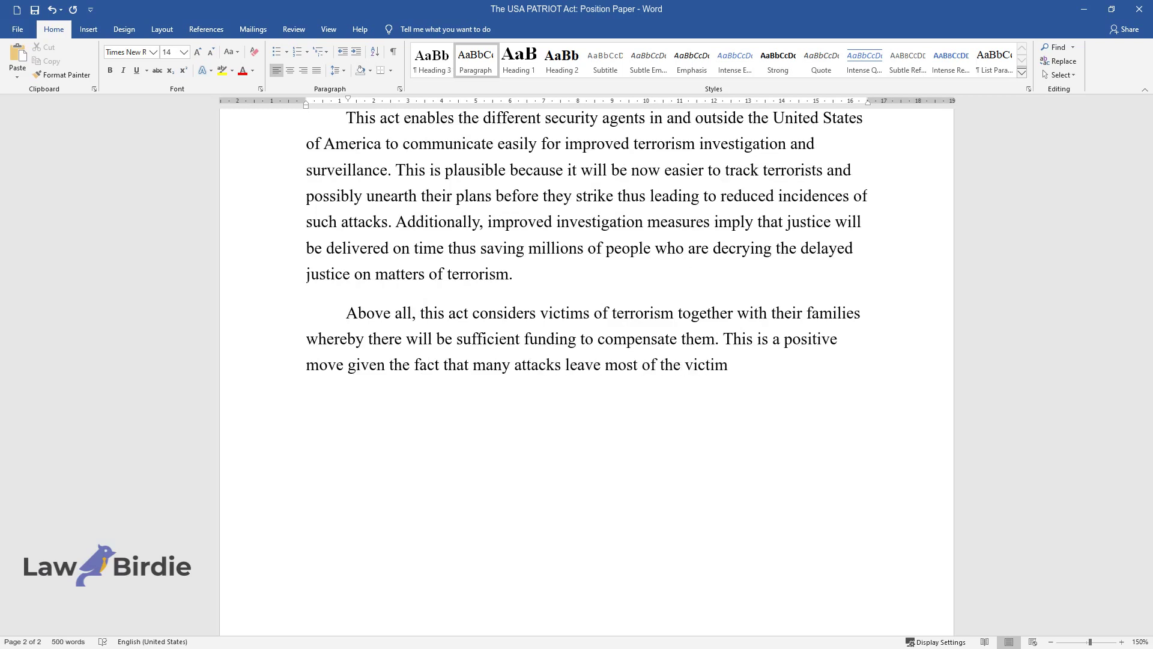
{"action": "type", "text": "s crippled unable to live productive "}
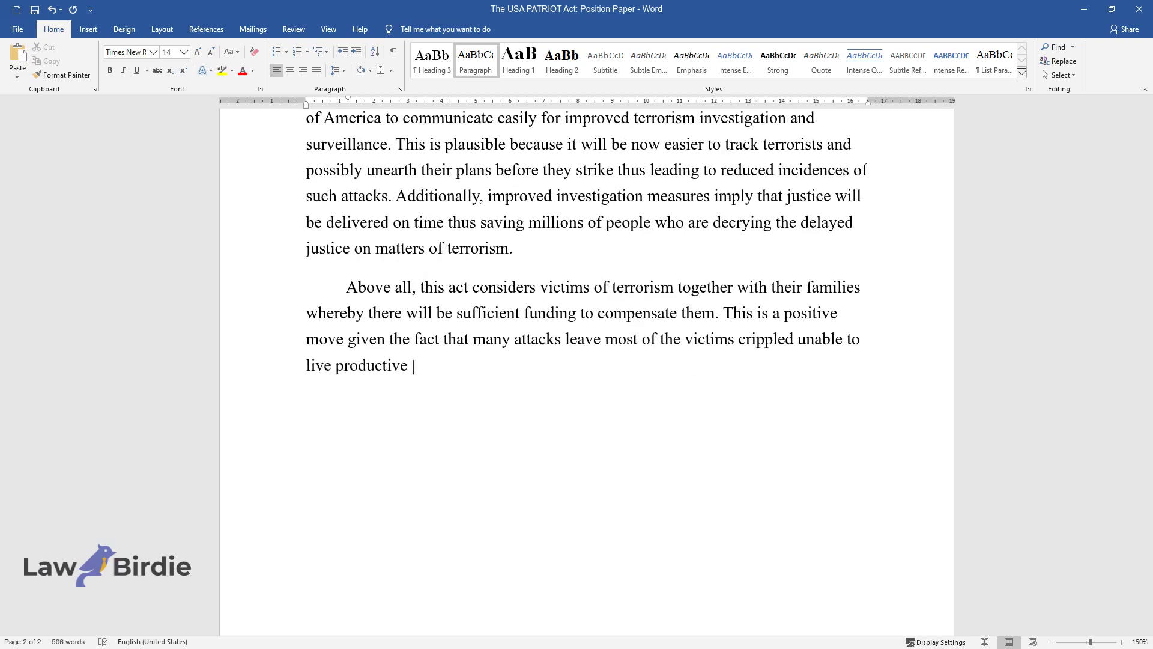
{"action": "type", "text": "lives. Families of the victims spend"}
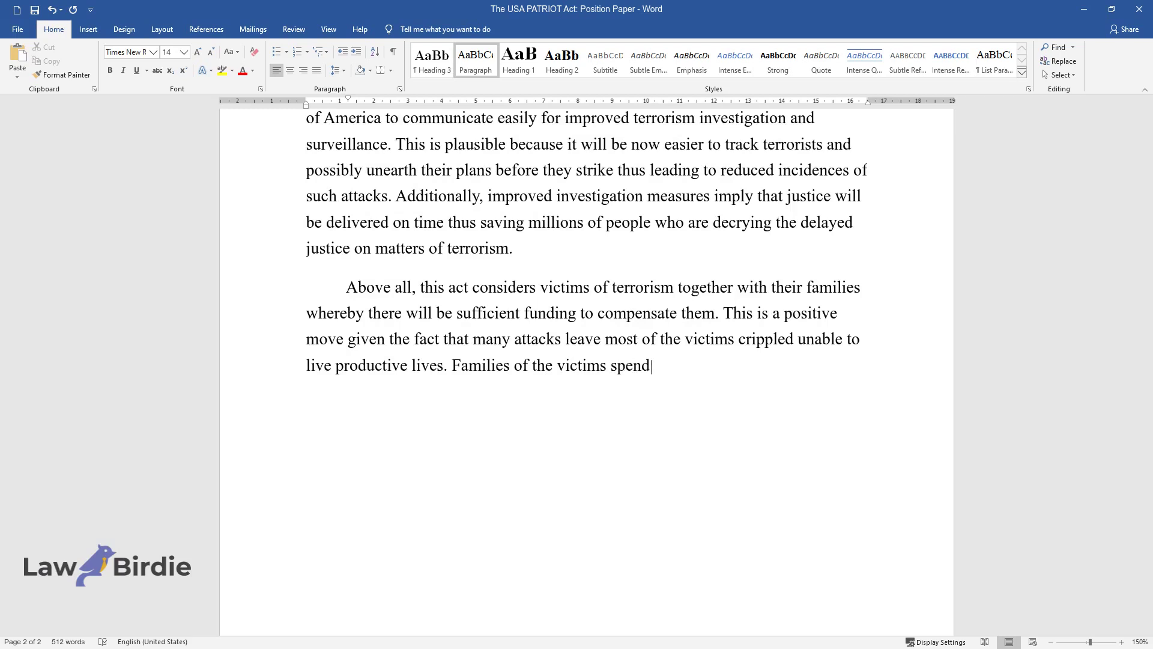
{"action": "type", "text": " a lot of money on medical bills and"}
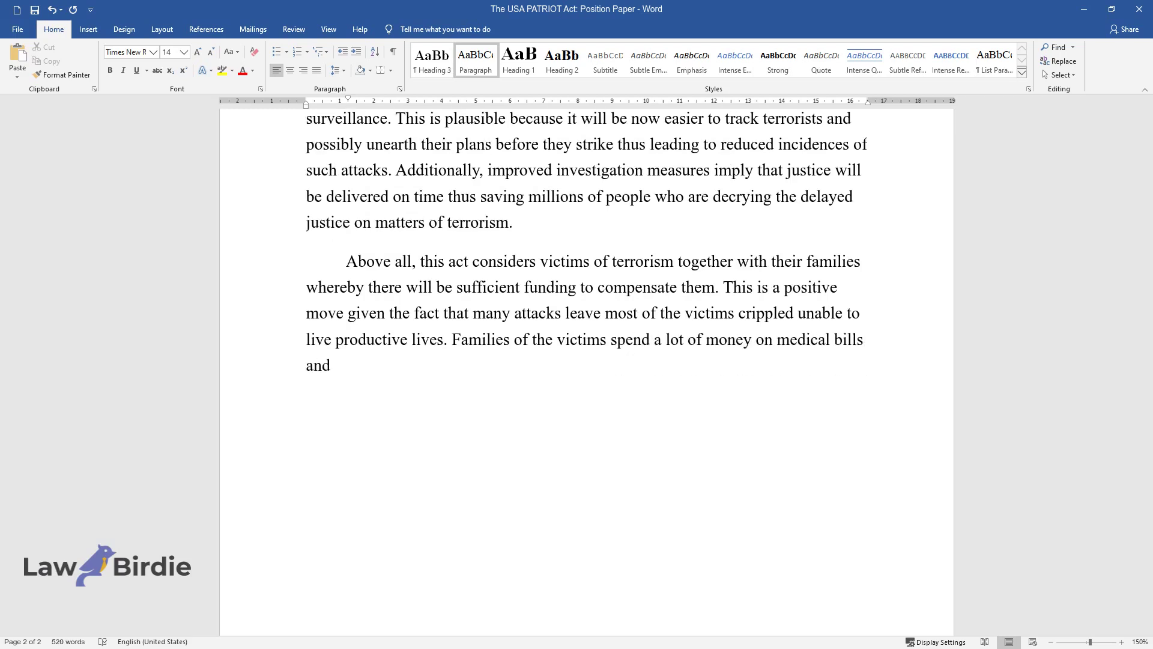
{"action": "type", "text": " increasing the state funding of the"}
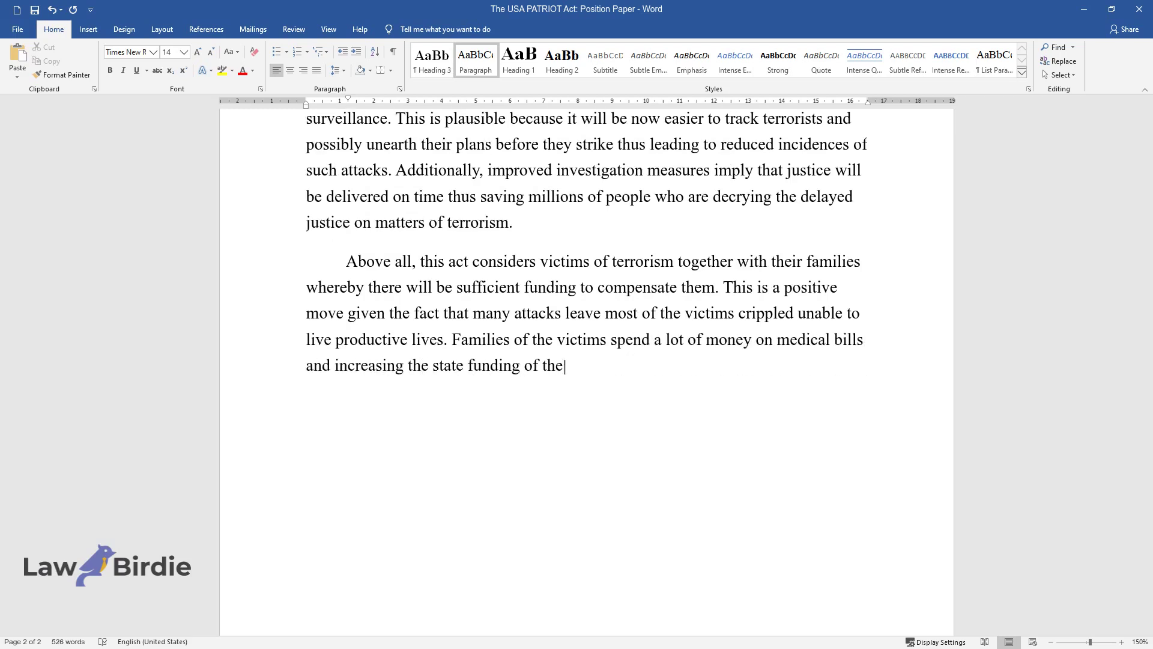
{"action": "type", "text": " same was a good move."}
{"action": "key", "text": "Return"}
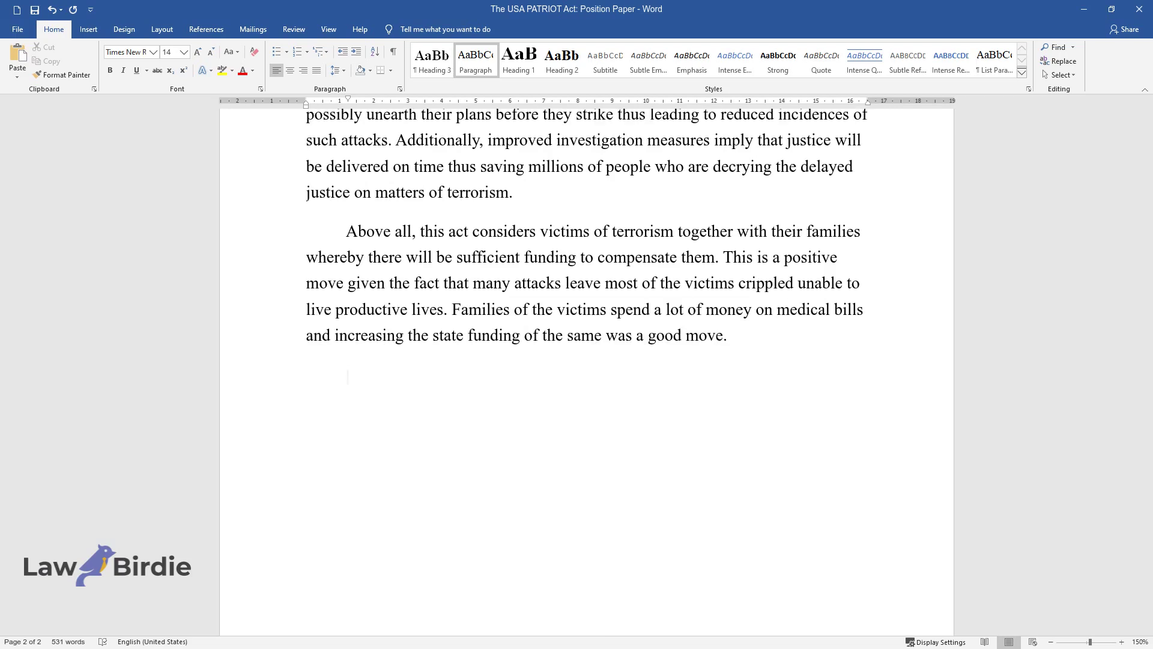
{"action": "type", "text": "Moreover, the act stipulates th"}
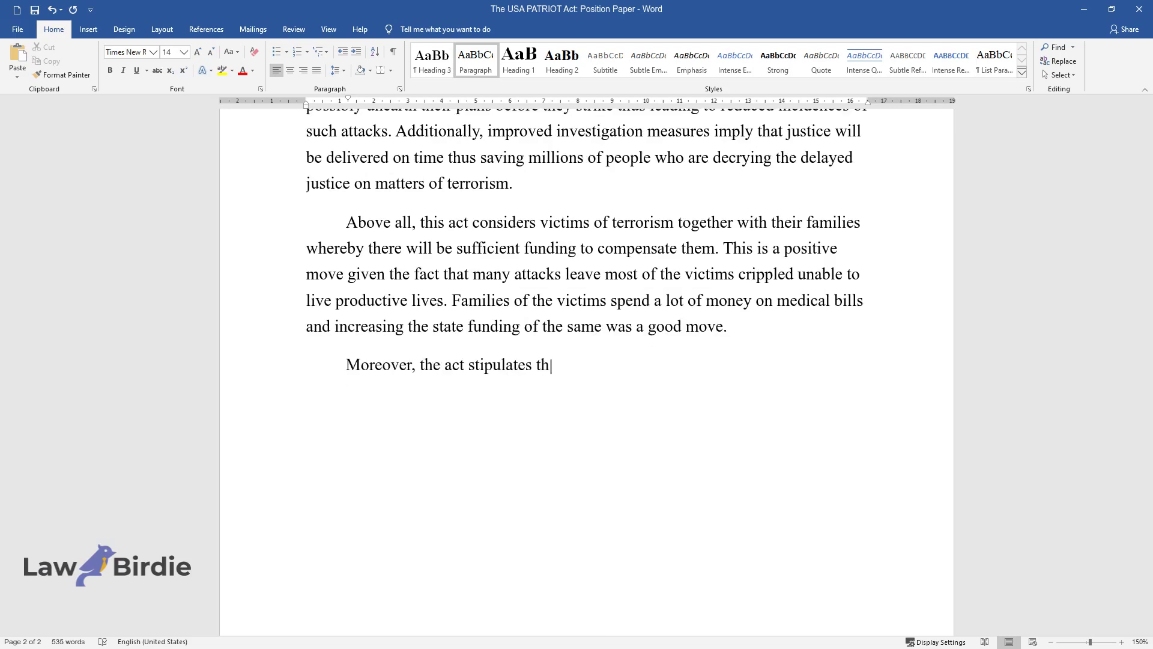
{"action": "type", "text": "at there destroyed businesses and bu"}
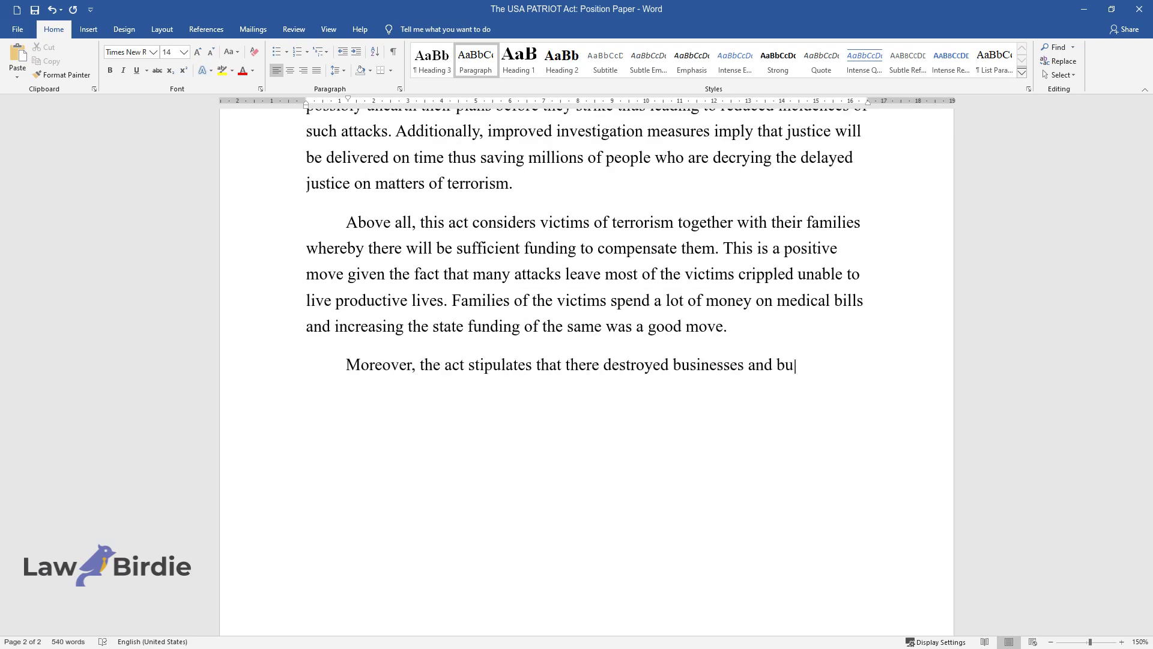
{"action": "type", "text": "ildings would be compensated for by"}
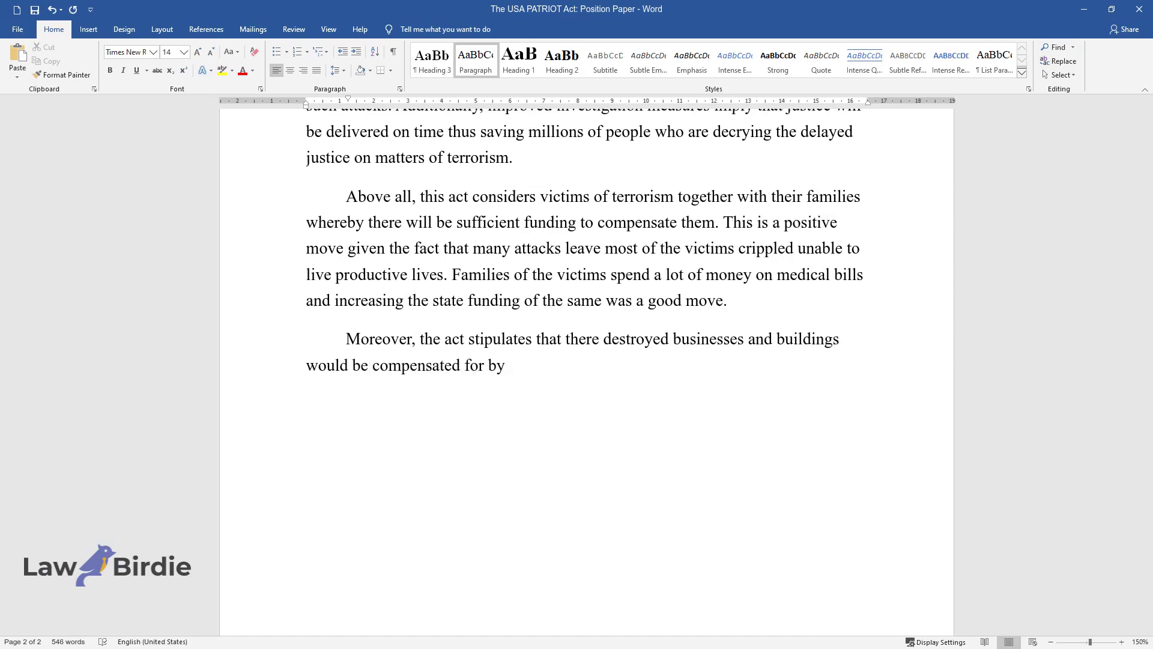
{"action": "type", "text": " the state. Again, this was a move mad"}
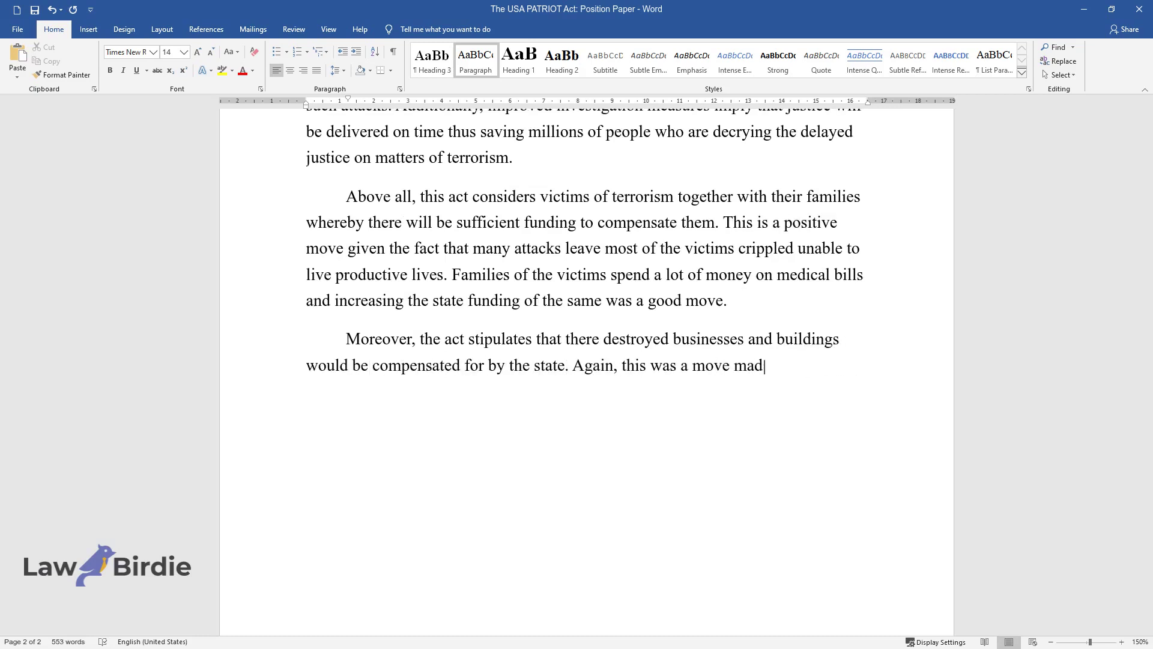
{"action": "type", "text": "e in good faith considering that ter"}
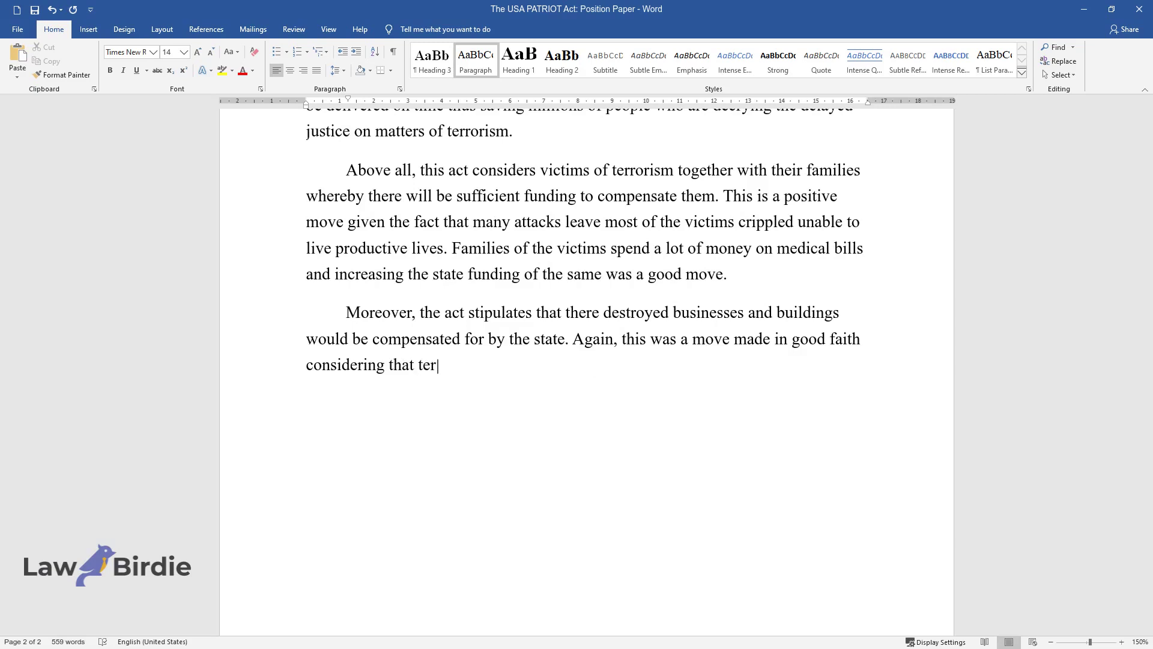
{"action": "type", "text": "rorist attacks target buildings mainl"}
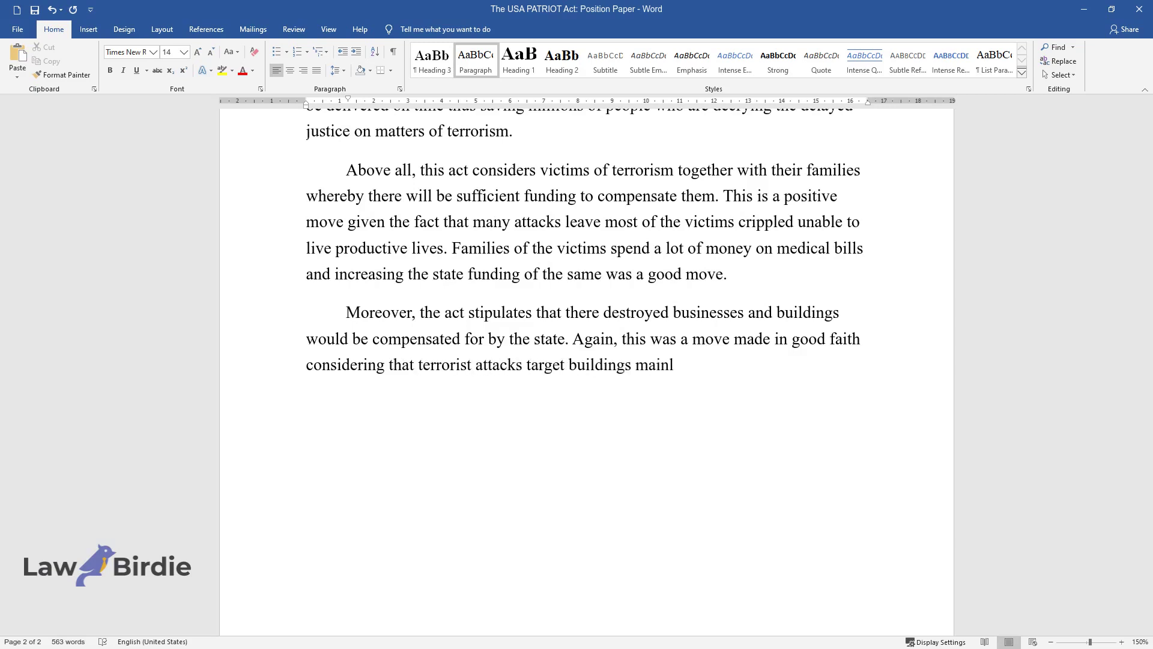
{"action": "type", "text": "y where thousands of businesses are "}
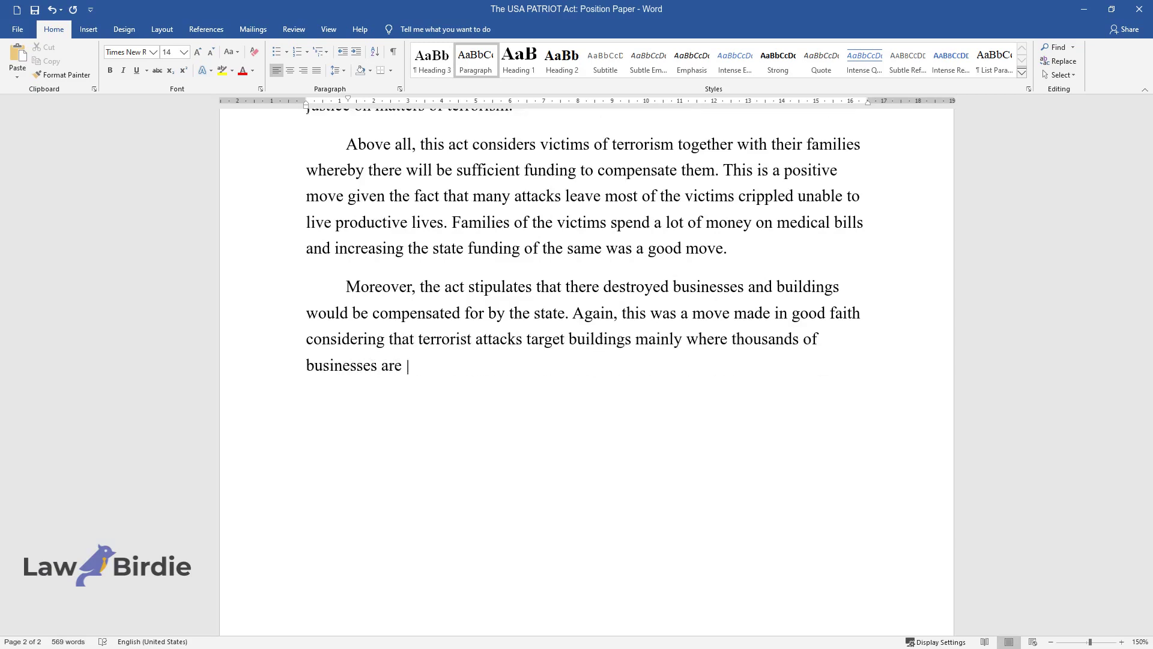
{"action": "type", "text": "located. The overall effect of this "}
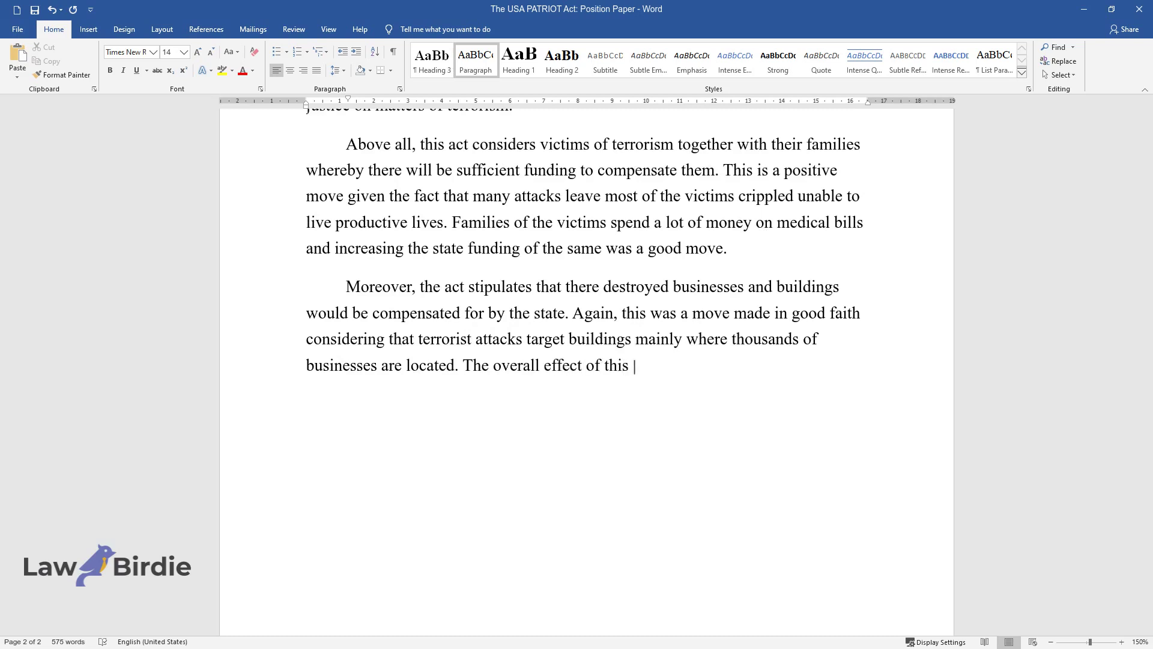
{"action": "type", "text": "move is in the best interest of the public for people are \"insur"}
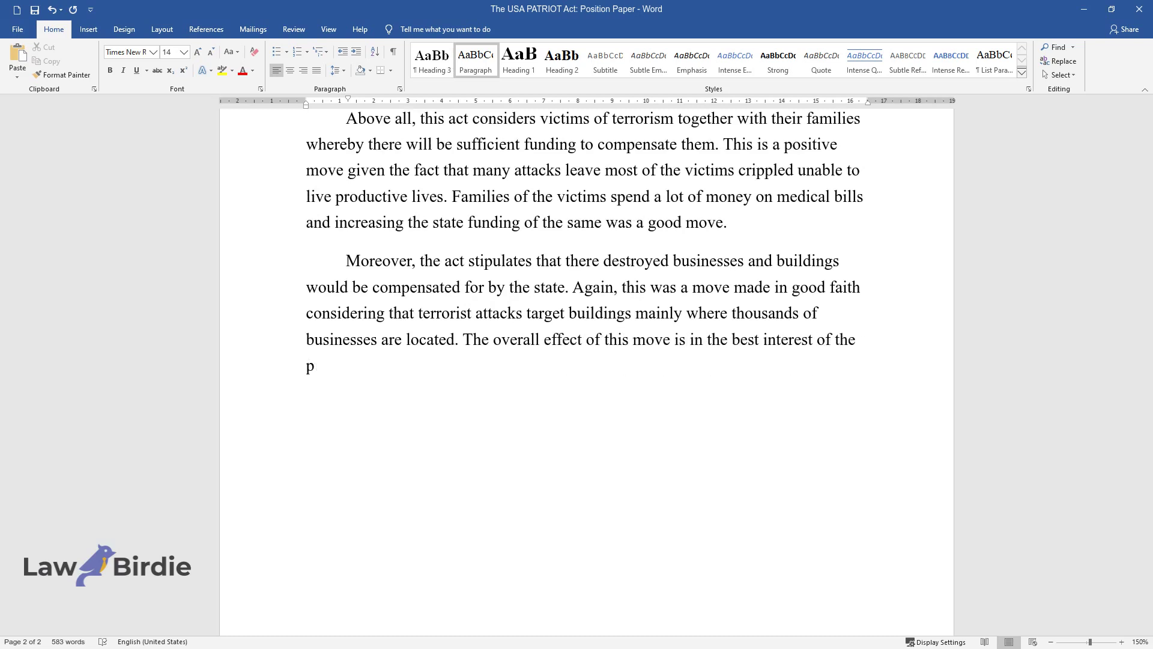
{"action": "type", "text": "ed\" against any misfortune of such ki"}
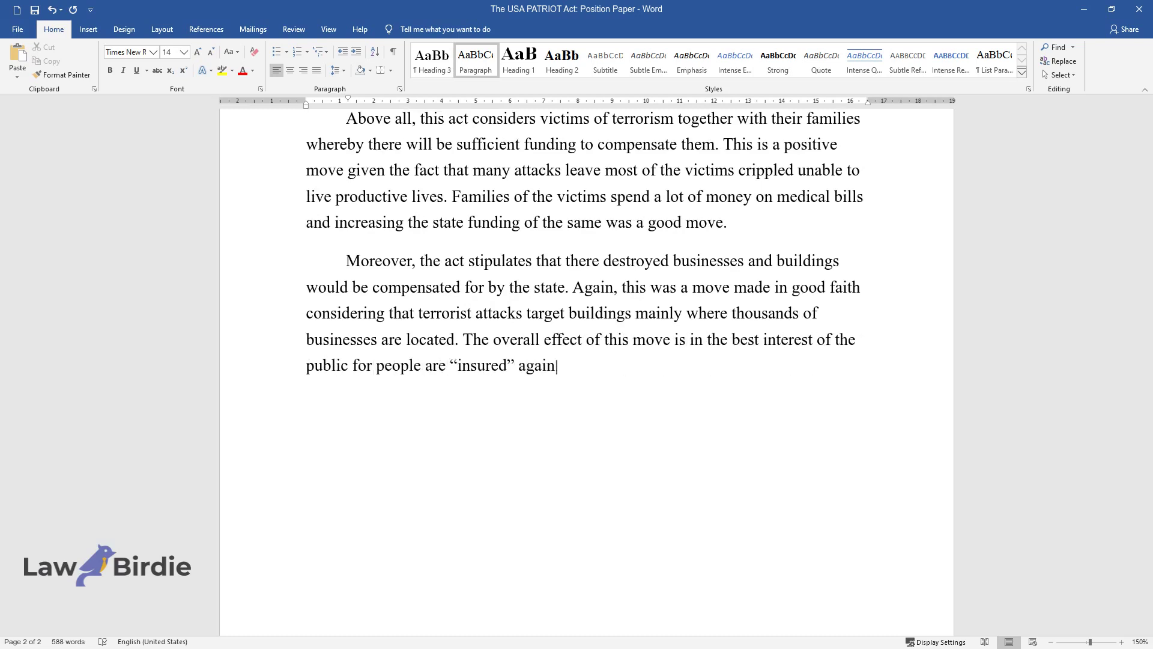
{"action": "type", "text": "nd."}
Add a 'Disadvantages' heading and a paragraph on excessive agency powers, Guantanamo detentions and Title II
{"action": "key", "text": "Return"}
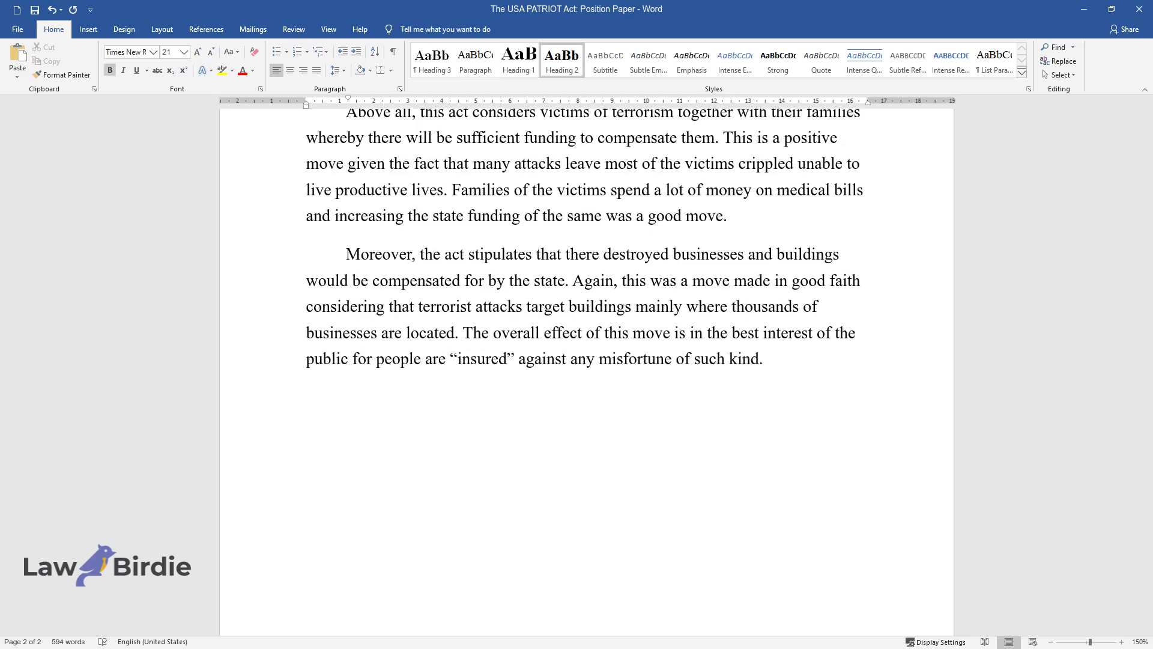
{"action": "type", "text": "Disadvantages"}
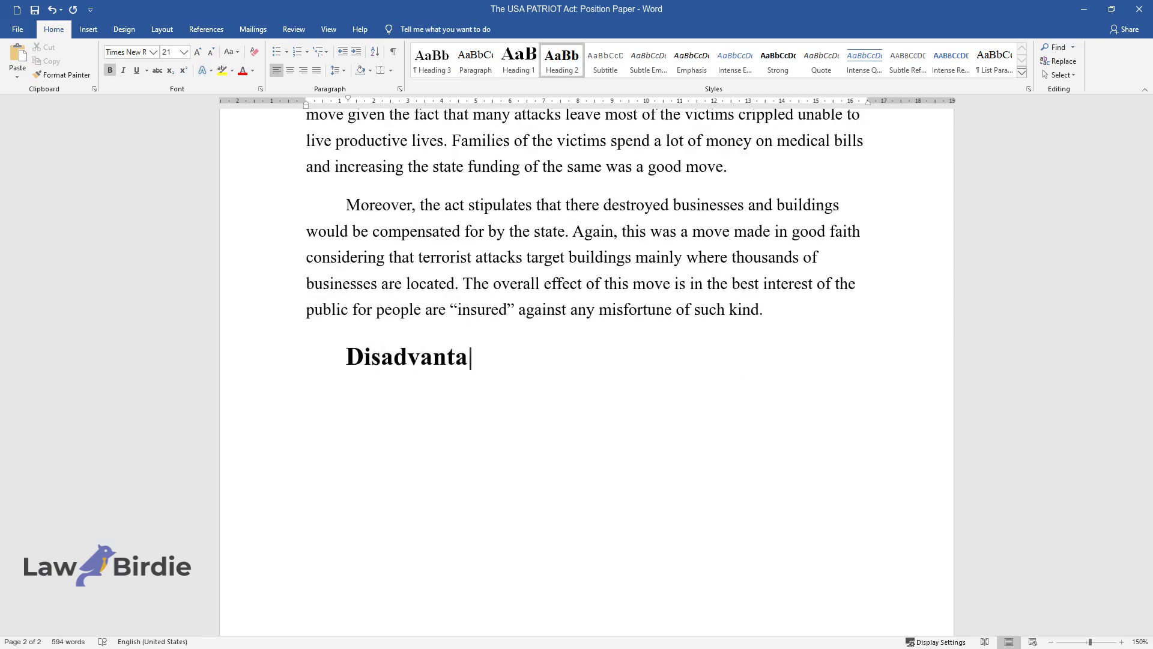
{"action": "key", "text": "Return"}
{"action": "type", "text": "The good m"}
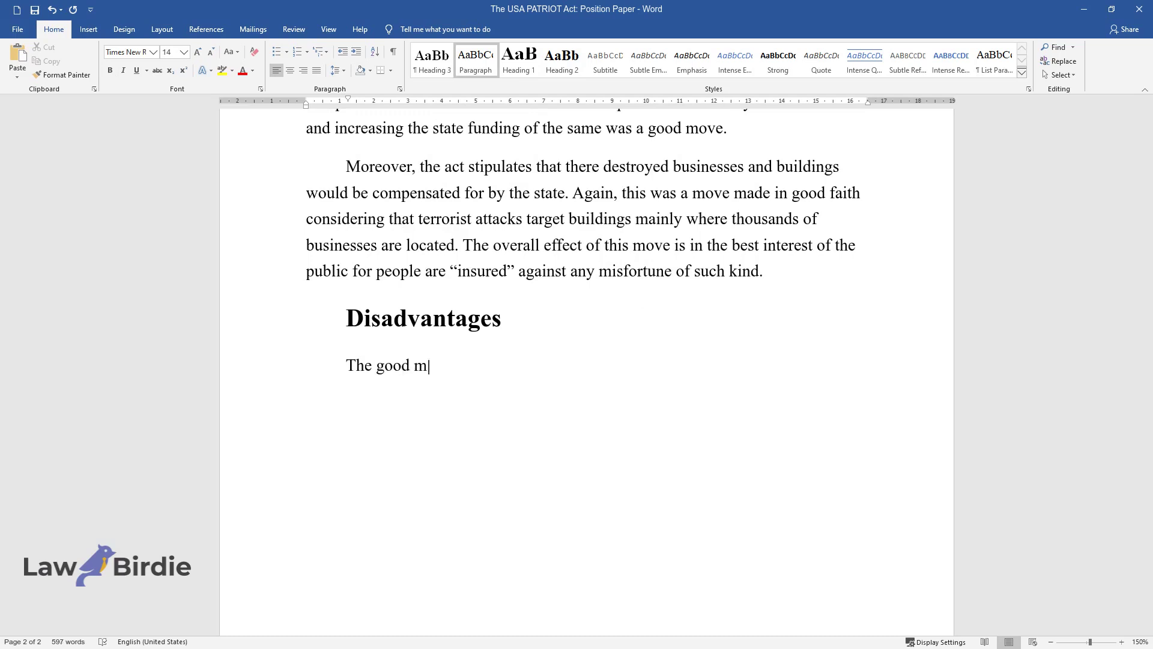
{"action": "type", "text": "otives of the act notwithstanding,"}
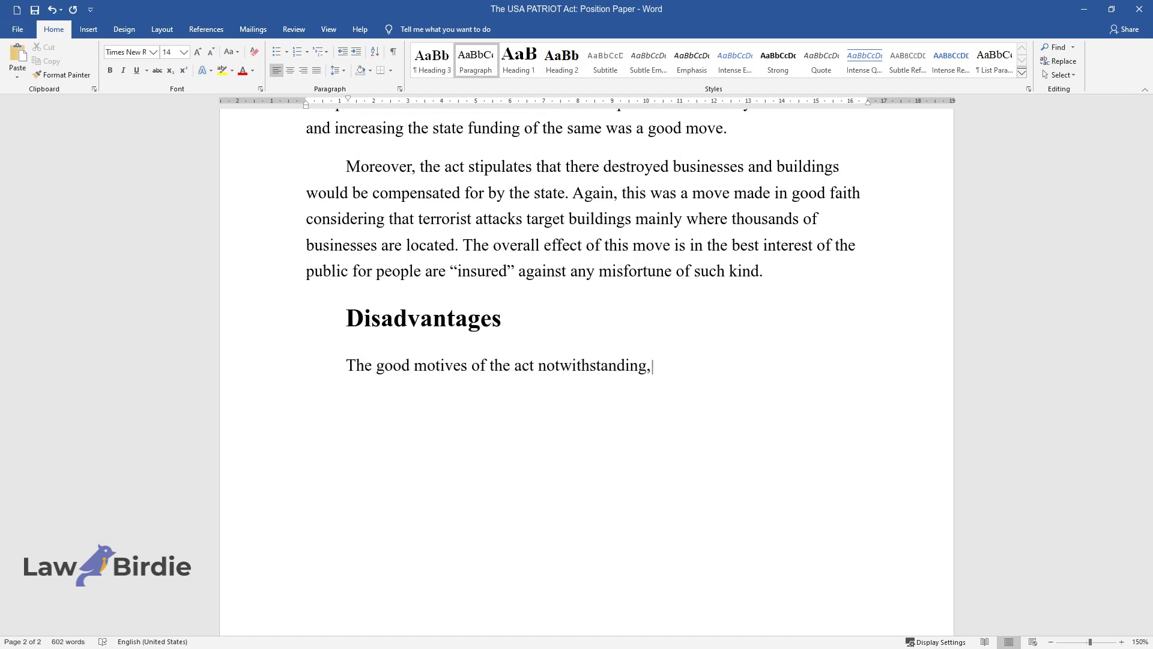
{"action": "type", "text": " this act vests unnecessary powers"}
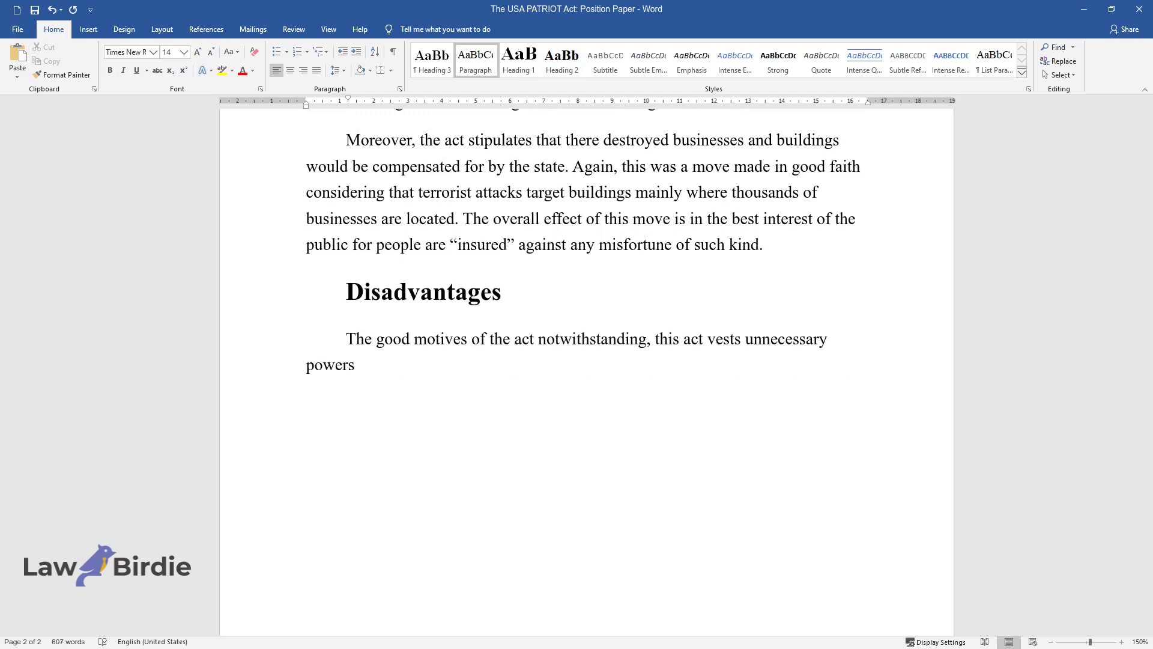
{"action": "type", "text": " on security agents to probe the "}
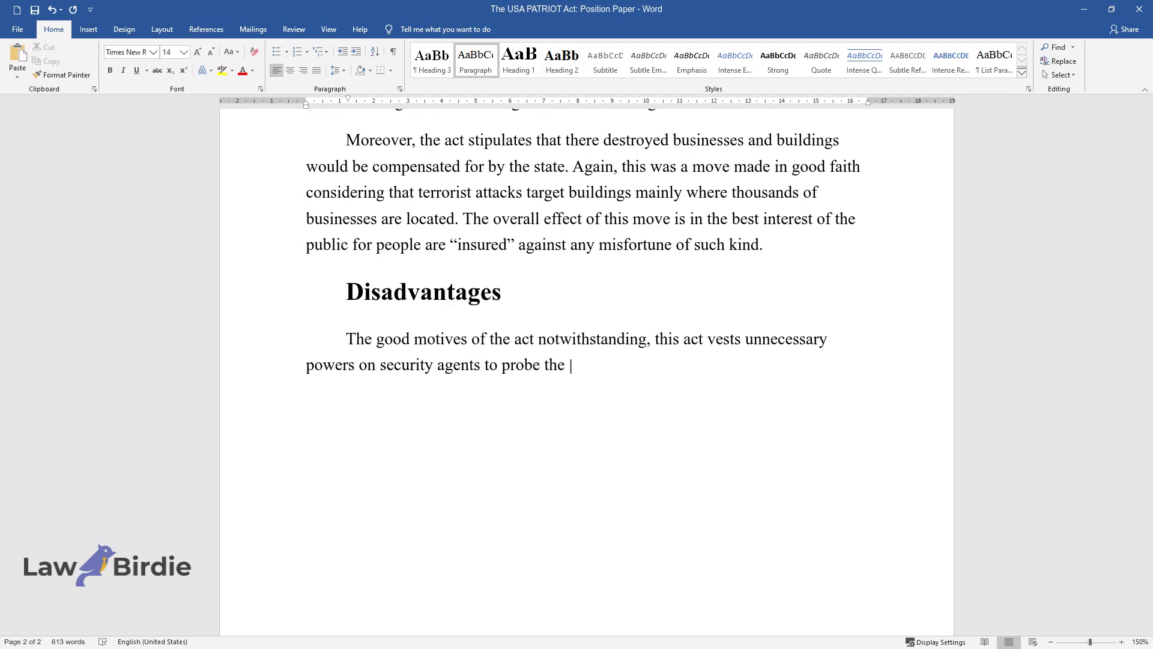
{"action": "type", "text": "personal lifestyles of all America"}
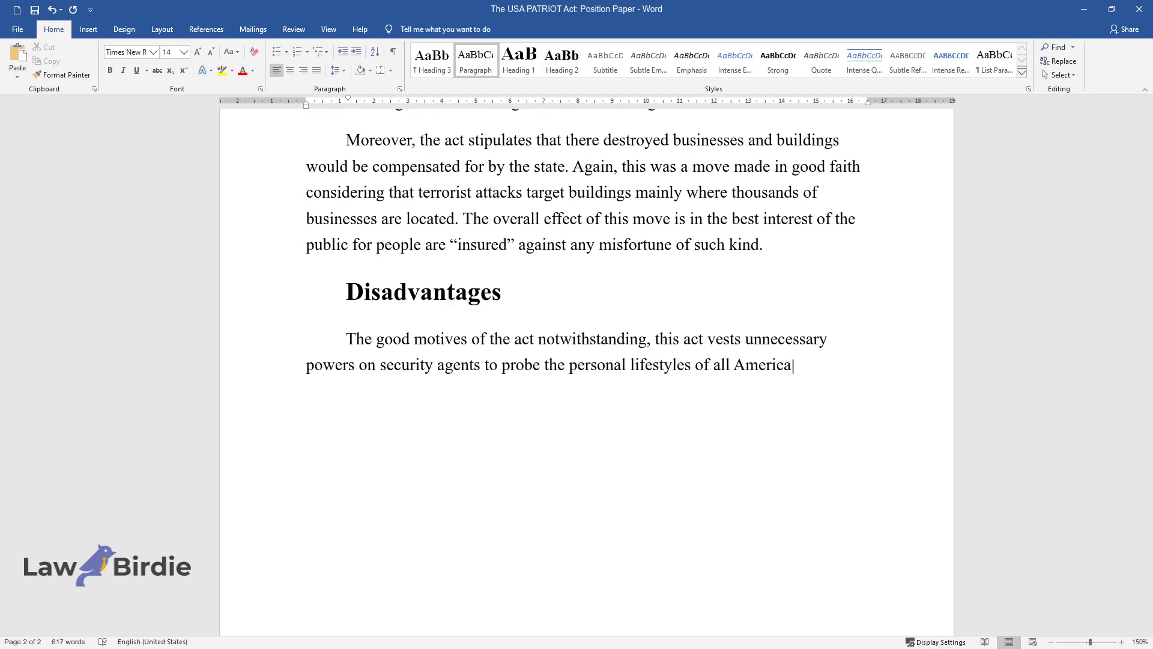
{"action": "type", "text": "ns outside of the United States of"}
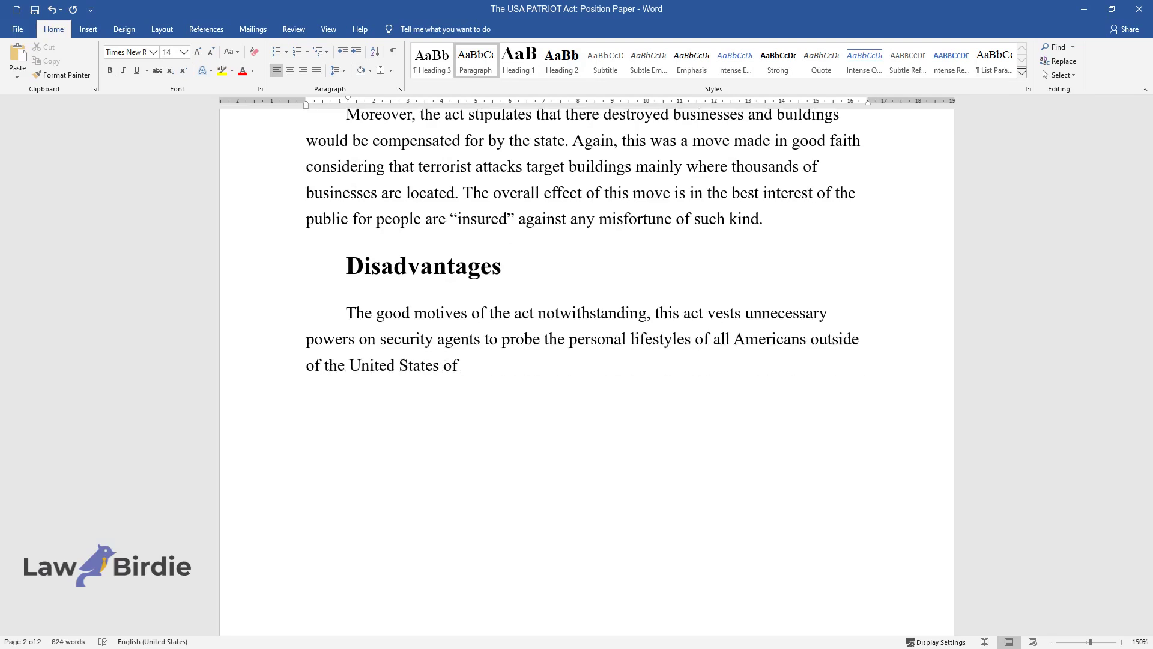
{"action": "type", "text": " America. This provision saw the o"}
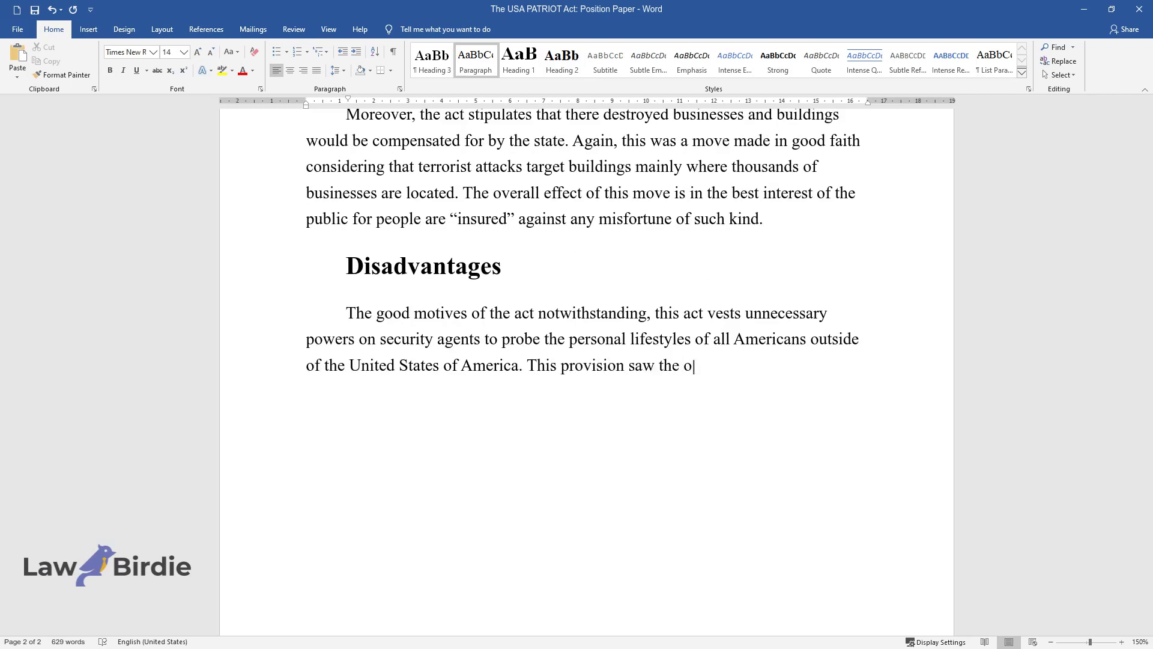
{"action": "type", "text": "pening of Guantanamo Bay in 2002 w"}
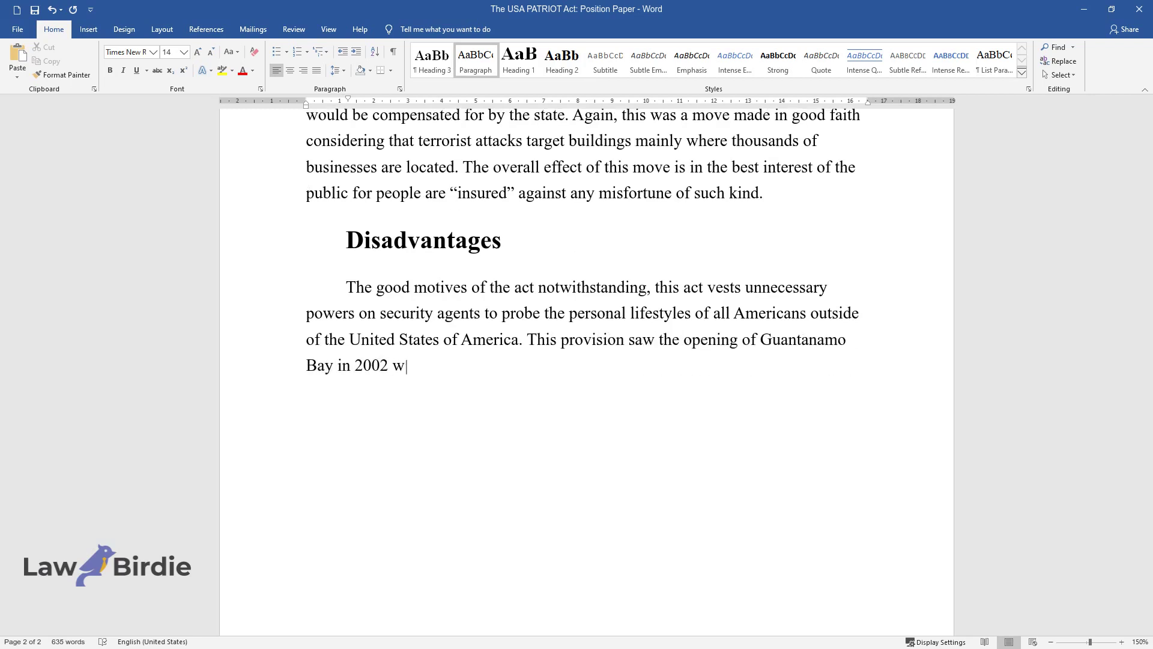
{"action": "type", "text": "herein many people from the world"}
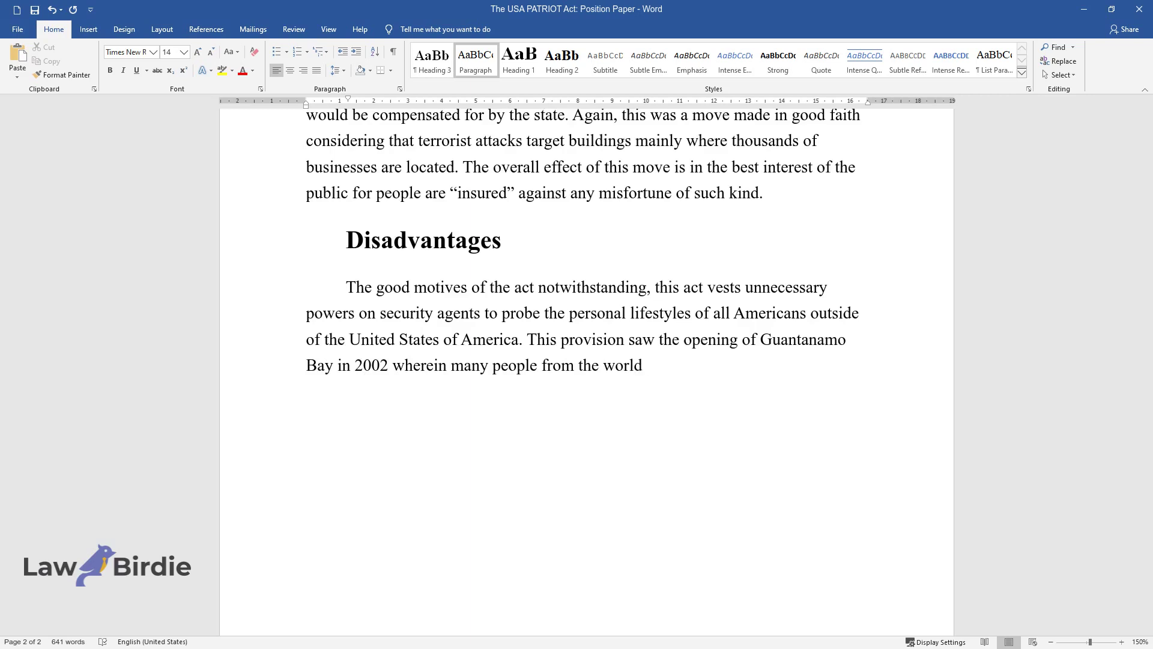
{"action": "type", "text": " all over were detained without proper legal representation."}
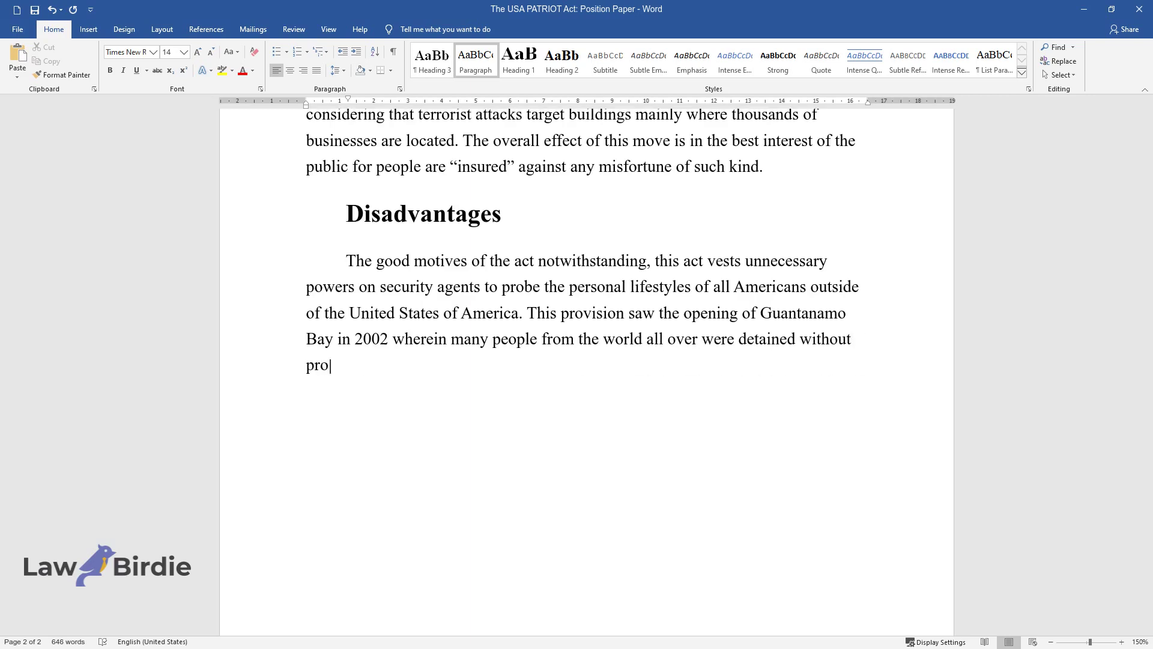
{"action": "type", "text": " Title II"}
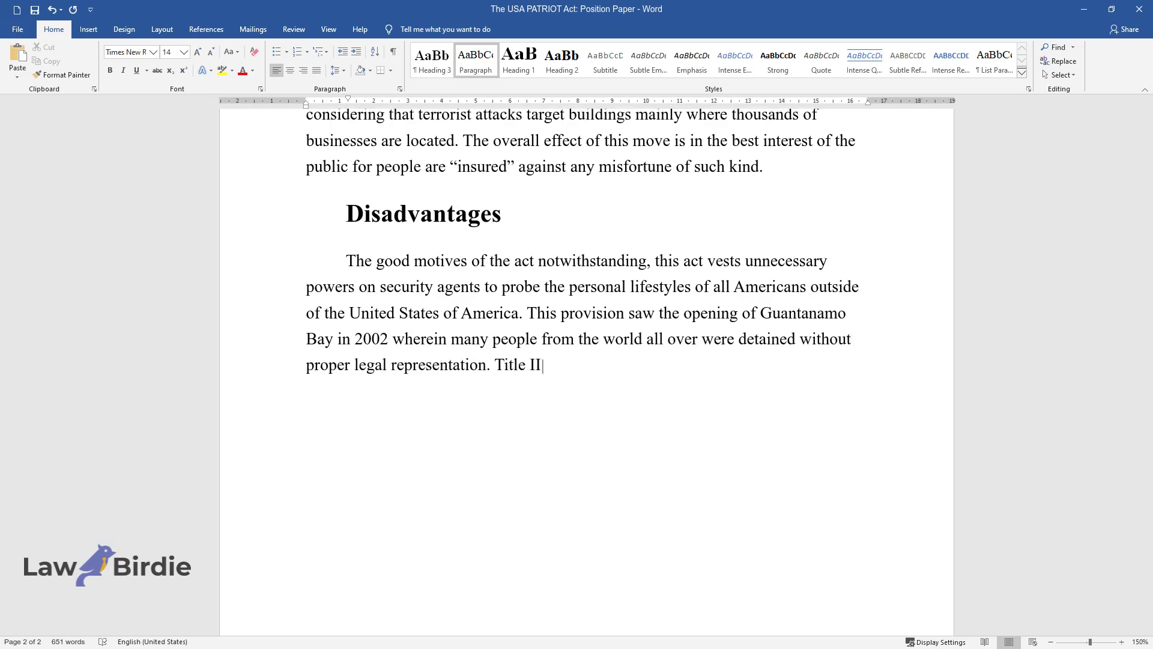
{"action": "type", "text": " caused much fear in citizens beca"}
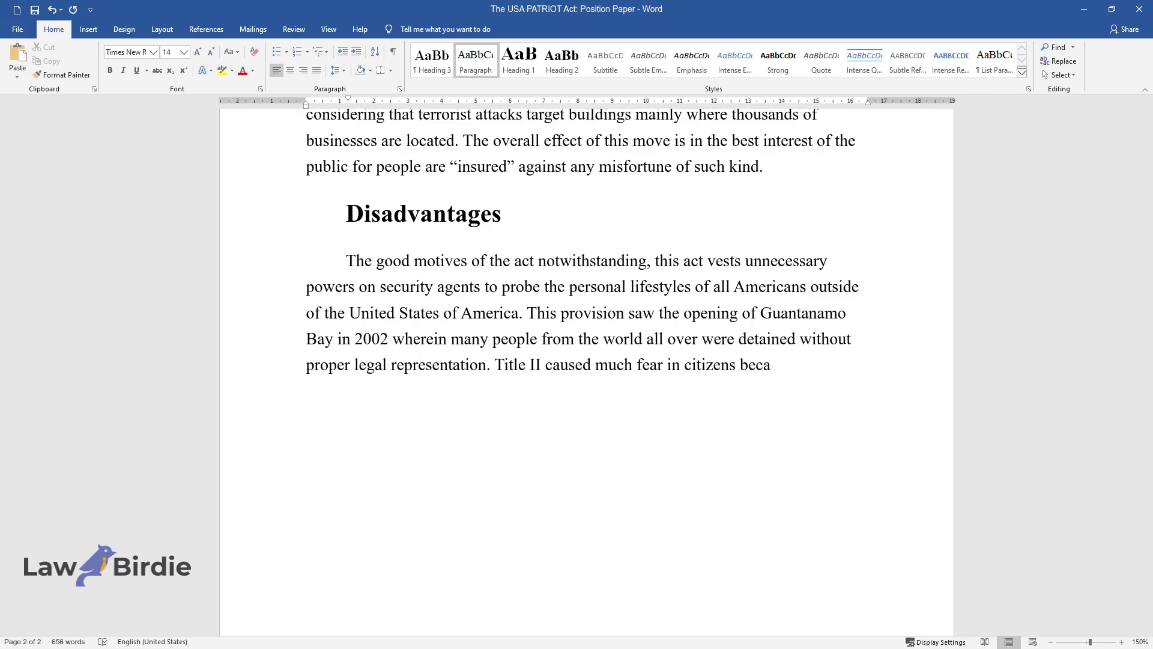
{"action": "type", "text": "use depending on what someone pref"}
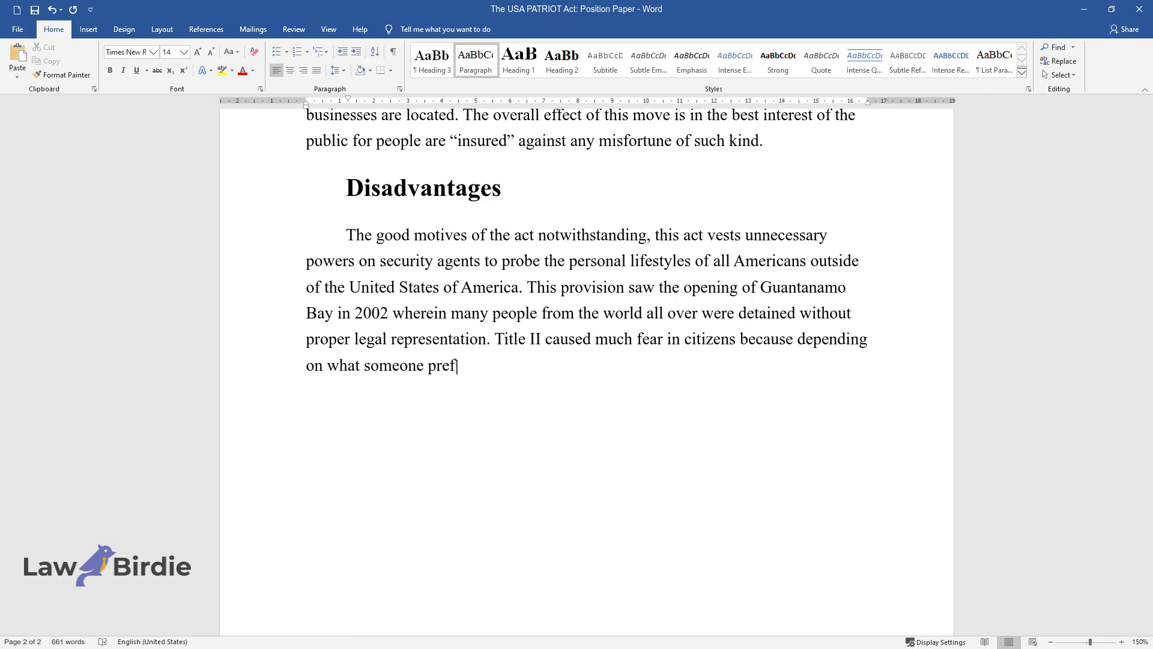
{"action": "type", "text": "erred to read in the library, he "}
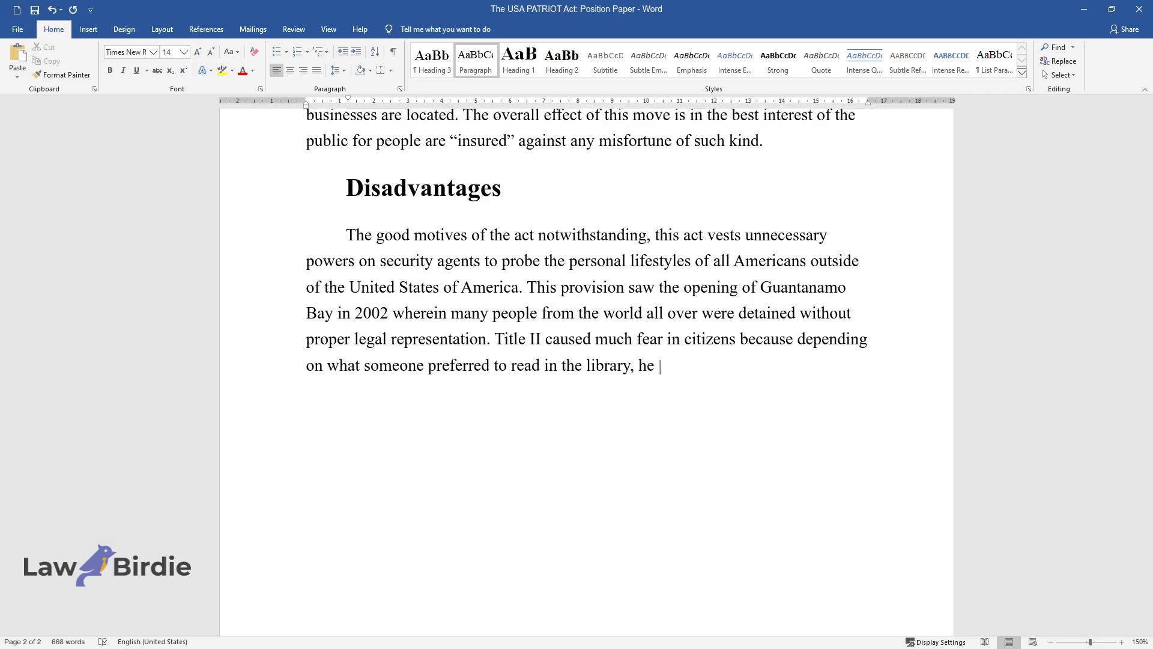
{"action": "type", "text": "or she would be headed to Guantana"}
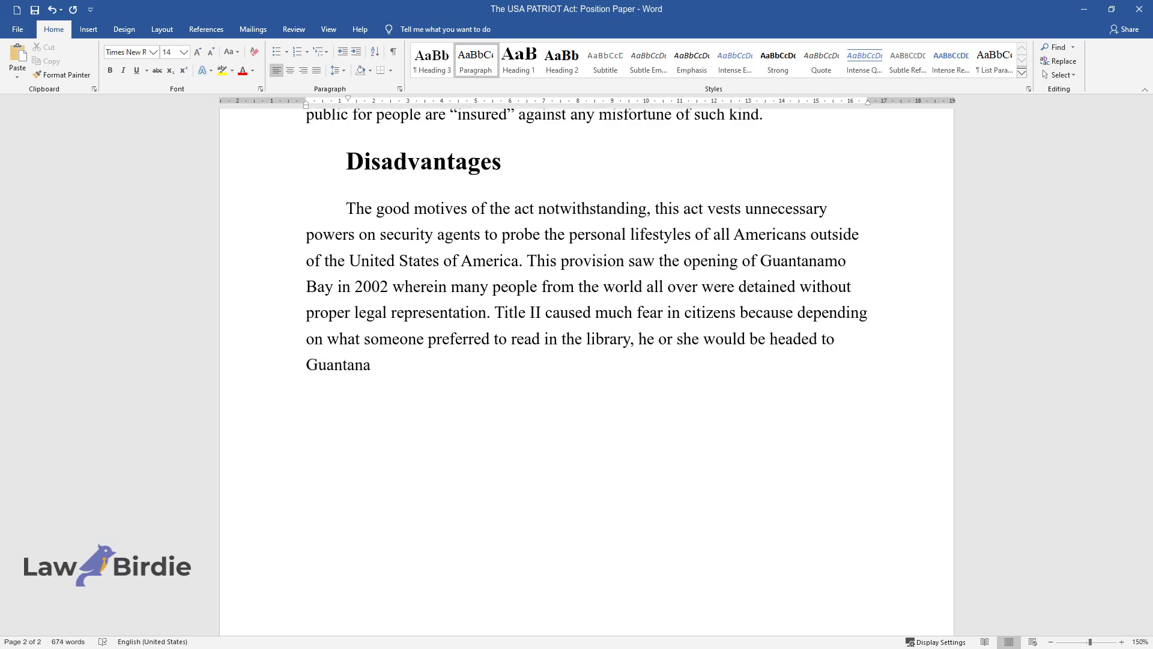
{"action": "type", "text": "mo Bay. Security agencies have the"}
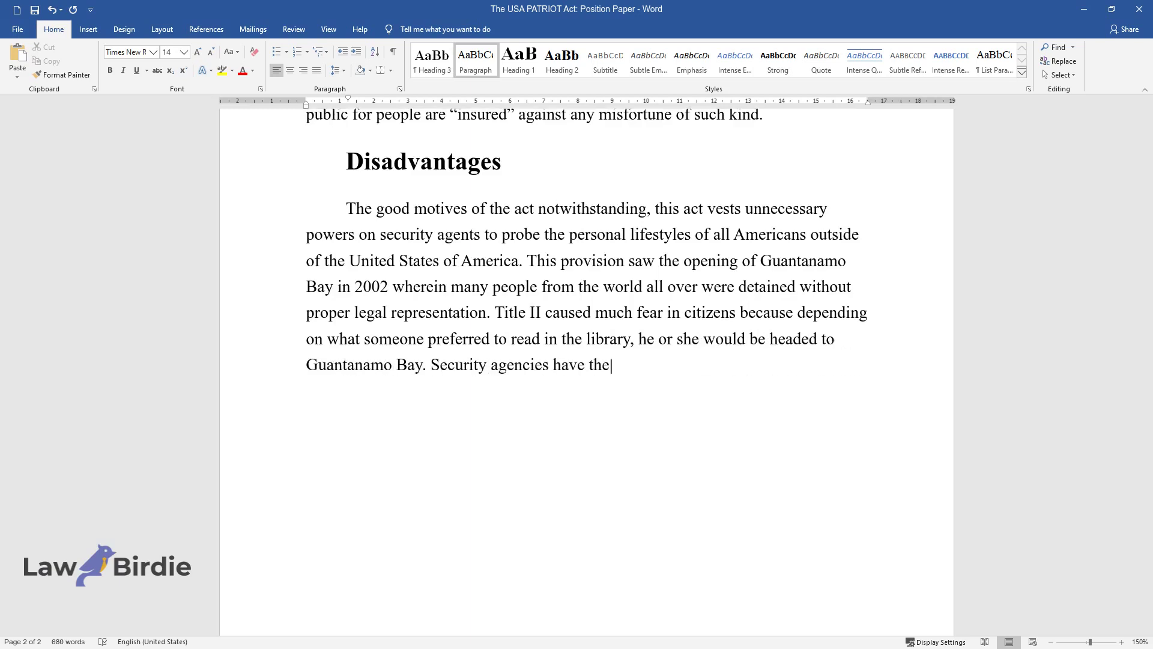
{"action": "type", "text": " power to investigate what one rea"}
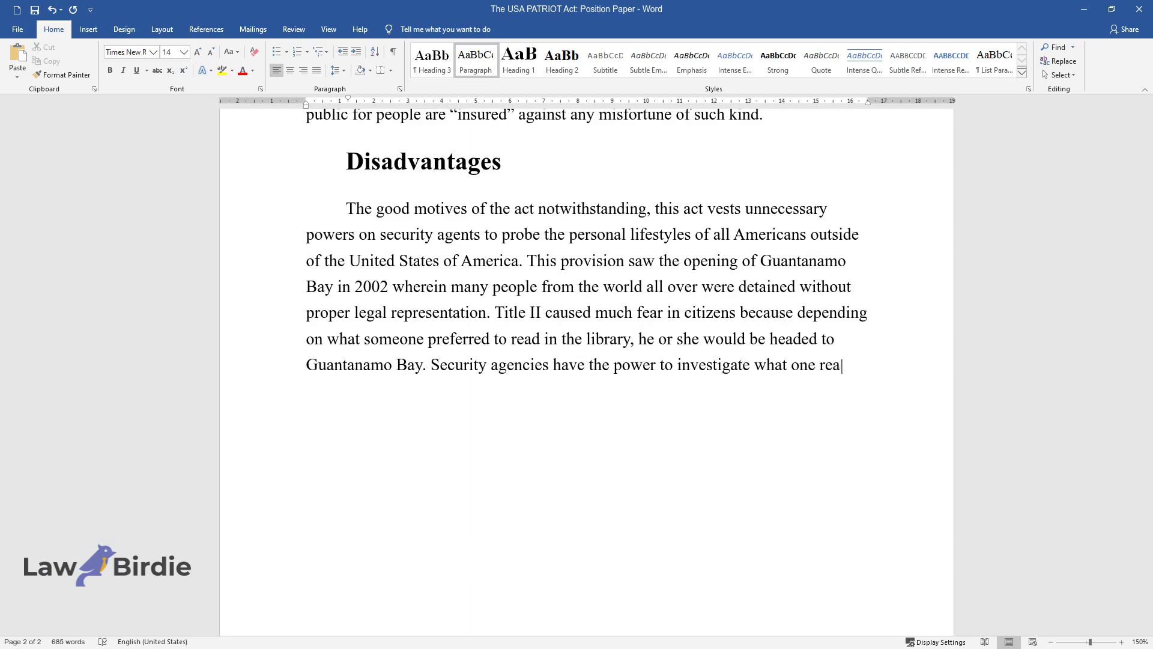
{"action": "type", "text": "ds."}
{"action": "key", "text": "Return"}
Write the 'Secondly' paragraph on terrorist information sharing, ending 'security systems in the country.'
{"action": "type", "text": "Second"}
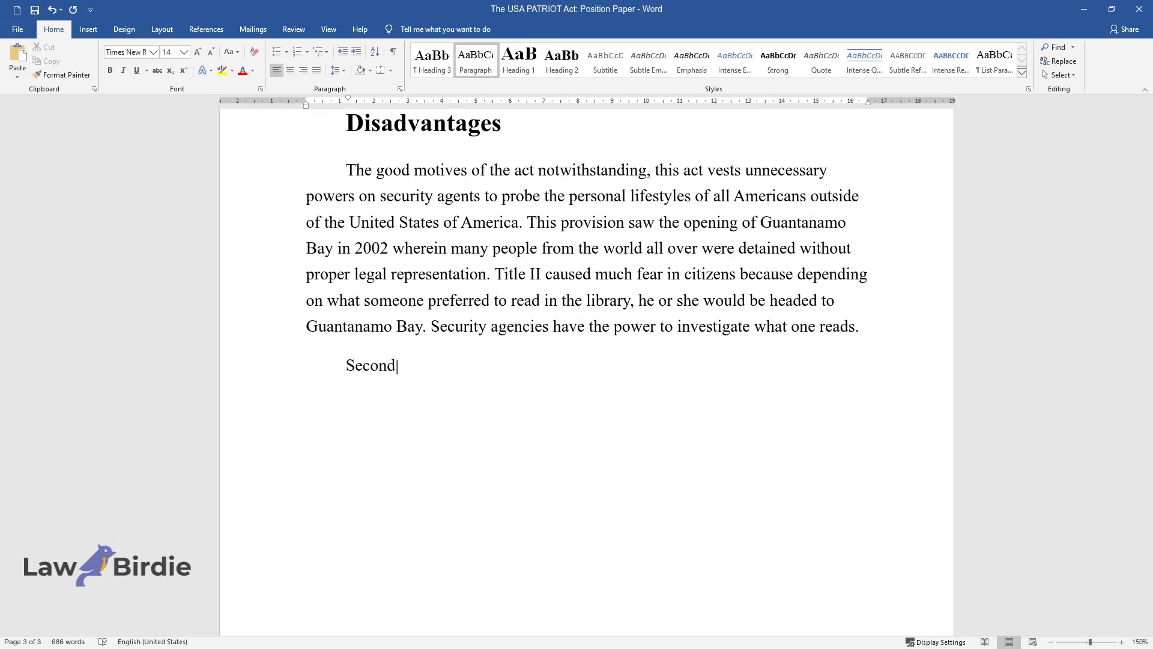
{"action": "type", "text": "ly, the act allowed sharing of ter"}
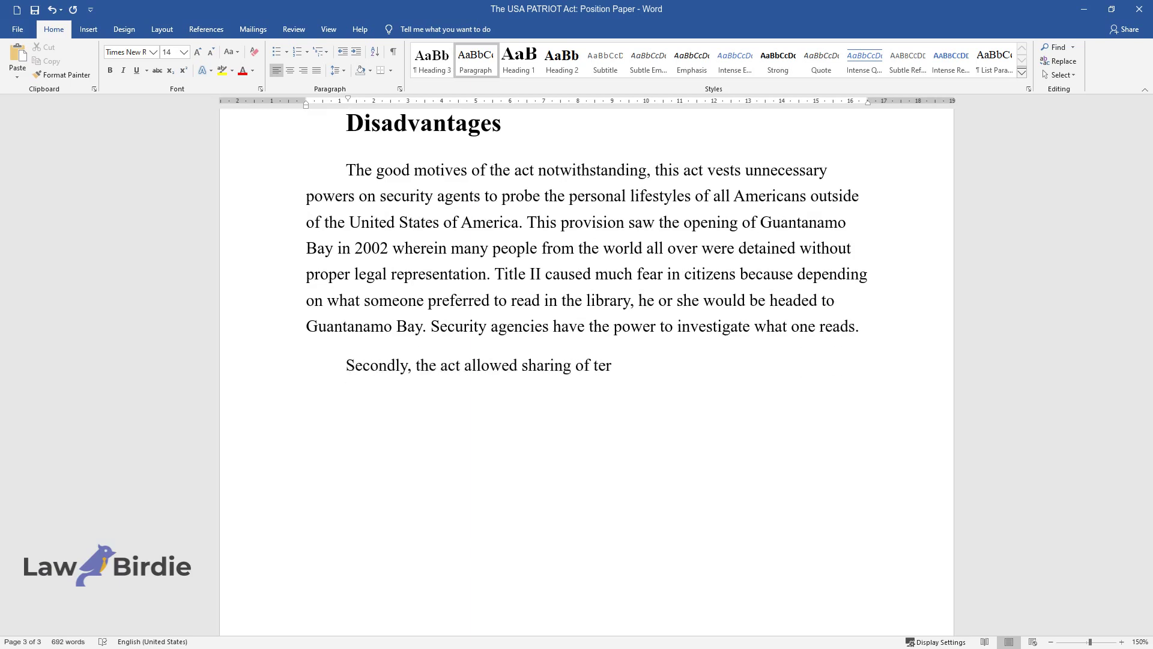
{"action": "type", "text": "rorist information between securit"}
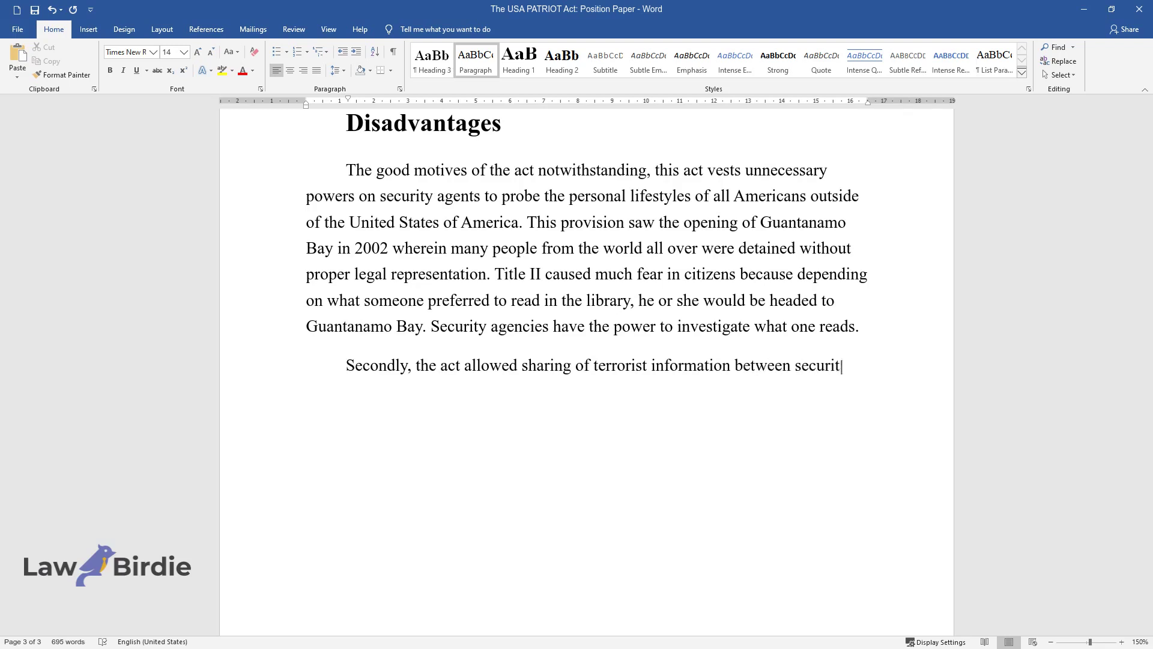
{"action": "type", "text": "y agencies. Even though at face va"}
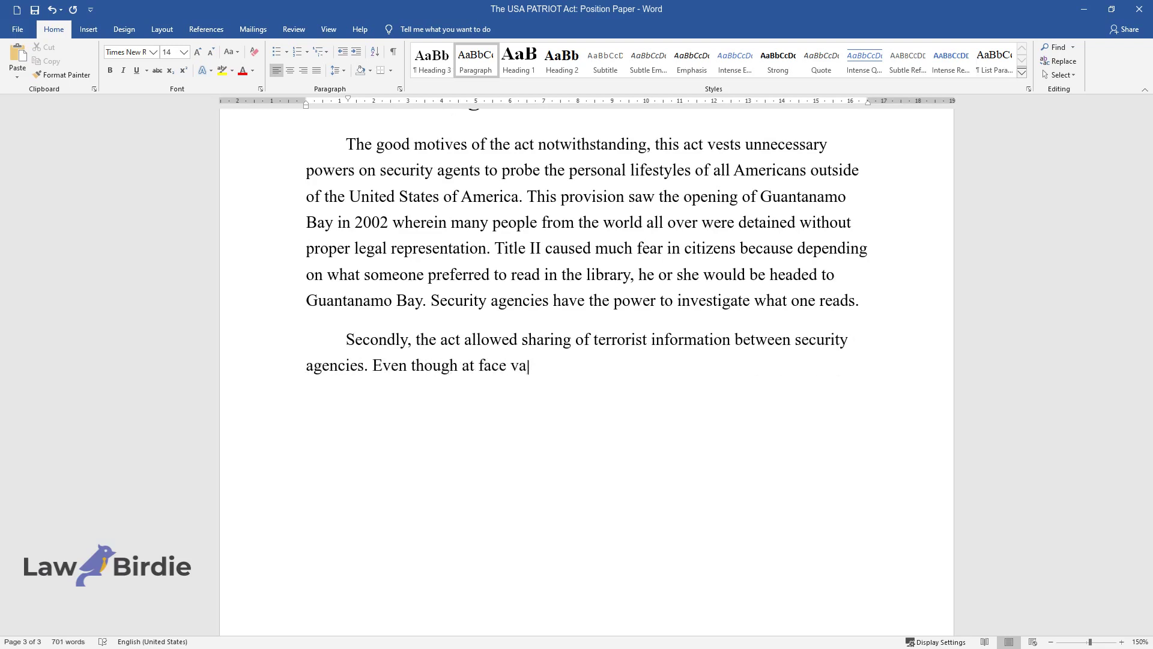
{"action": "type", "text": "lue this seems positive, it presen"}
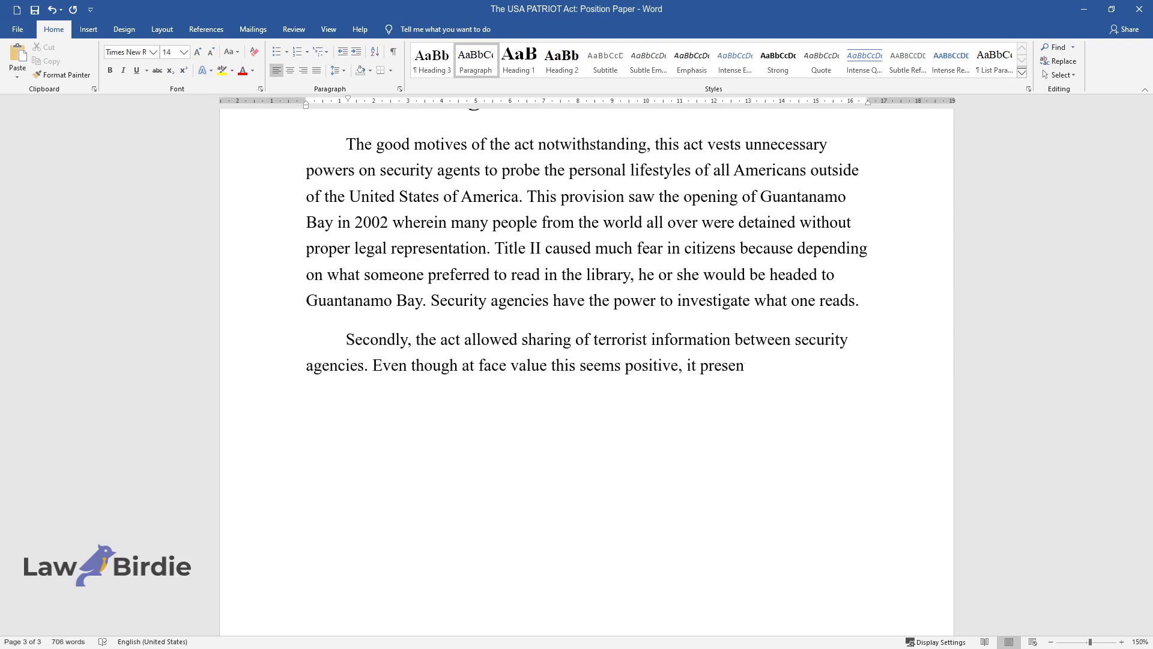
{"action": "type", "text": "ts terrorists with a big loophole,"}
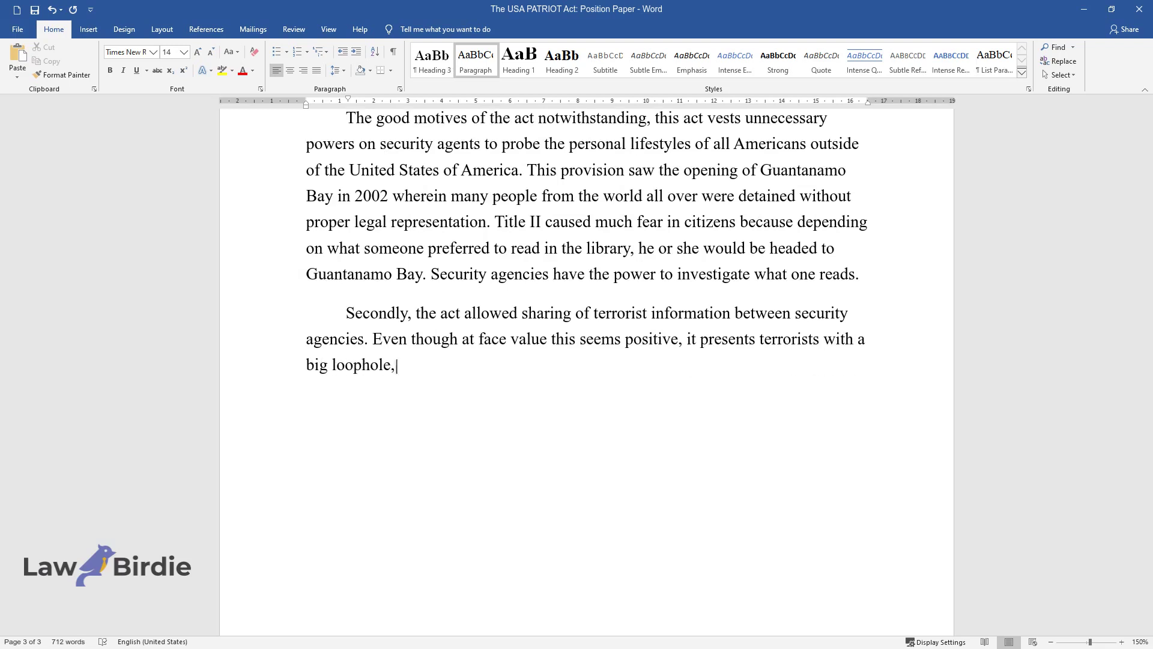
{"action": "type", "text": " which they can use to plan their "}
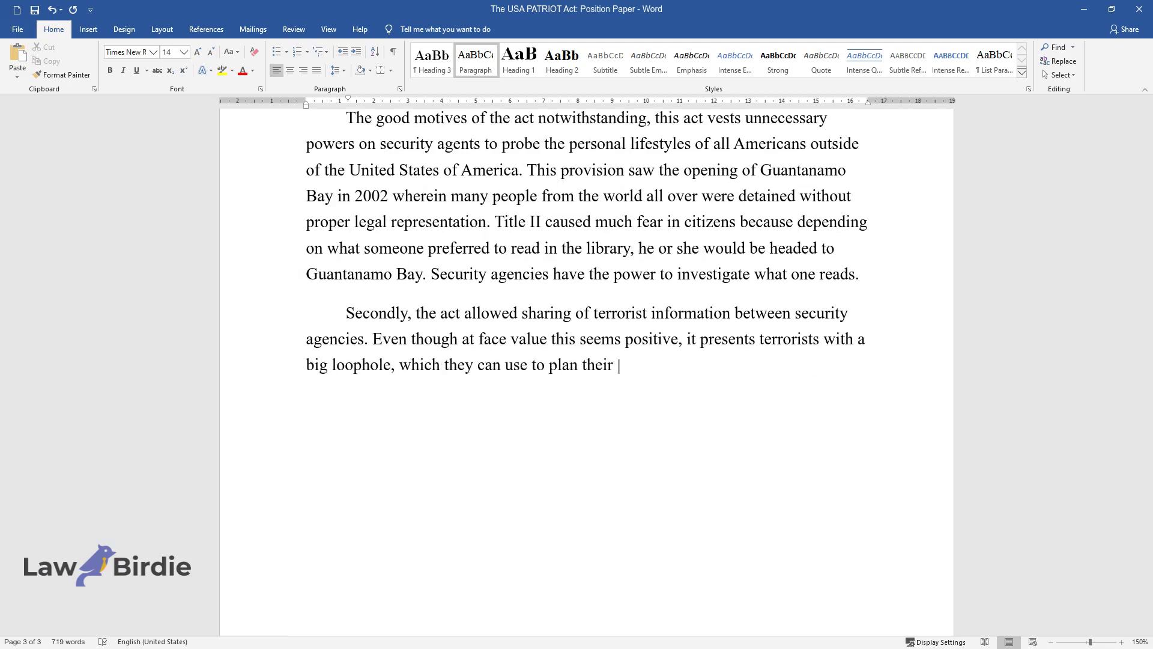
{"action": "type", "text": "attacks. Terrorists can easily mon"}
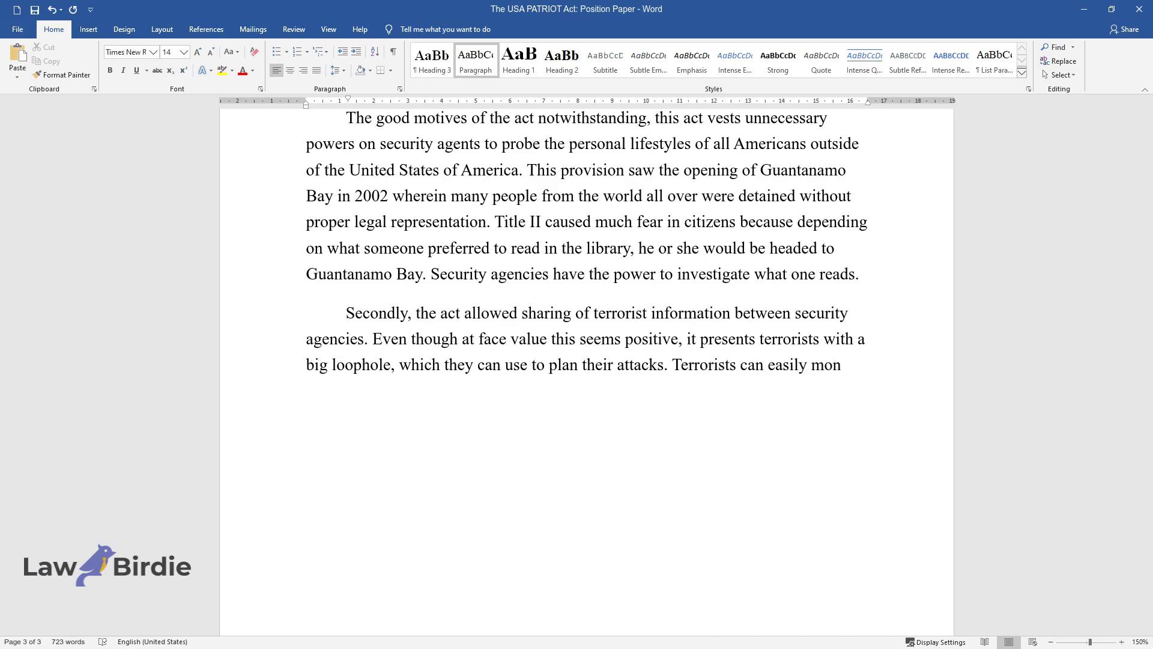
{"action": "type", "text": "itor information between these sec"}
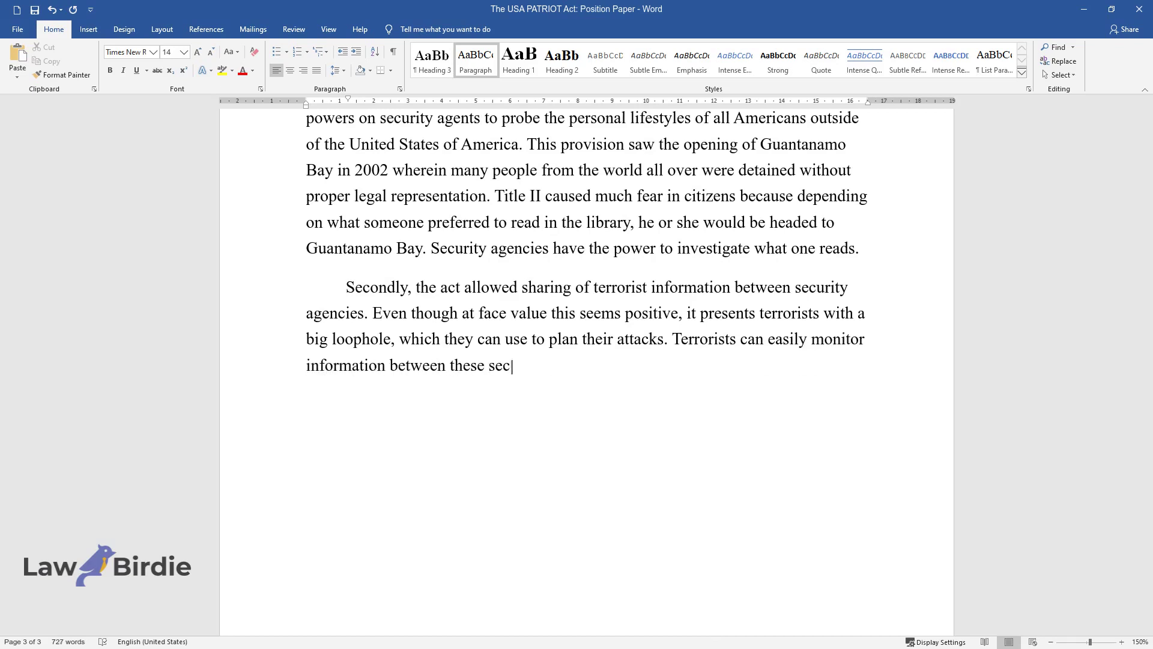
{"action": "type", "text": "urity agents, know security statu"}
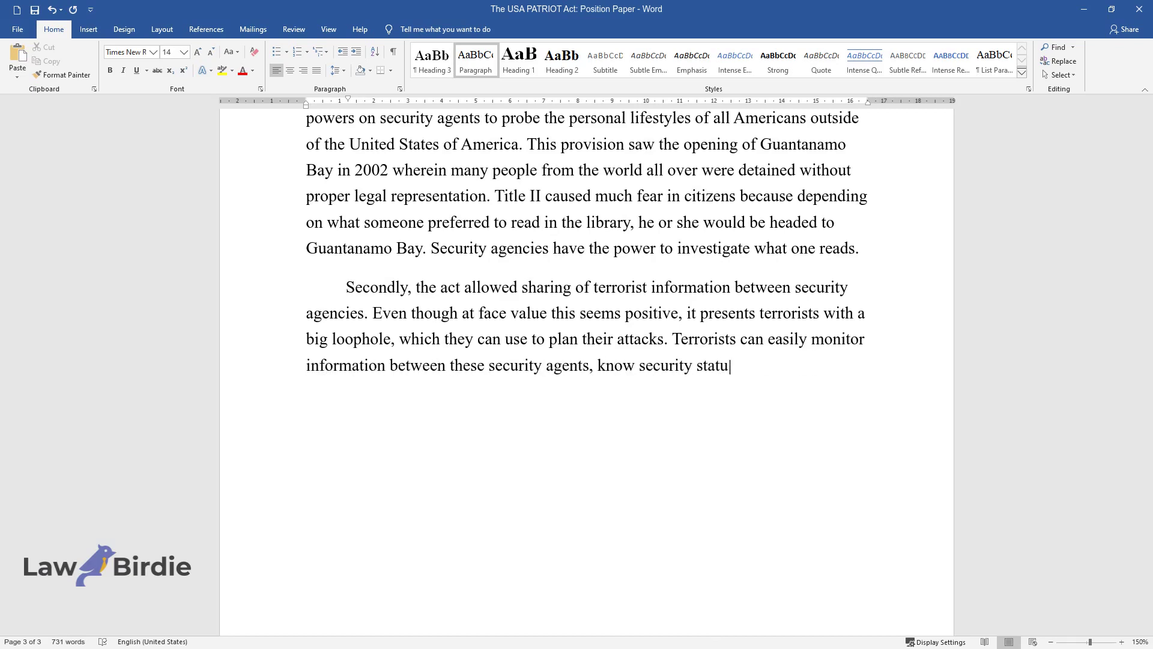
{"action": "type", "text": "s on the ground, and attack at thei"}
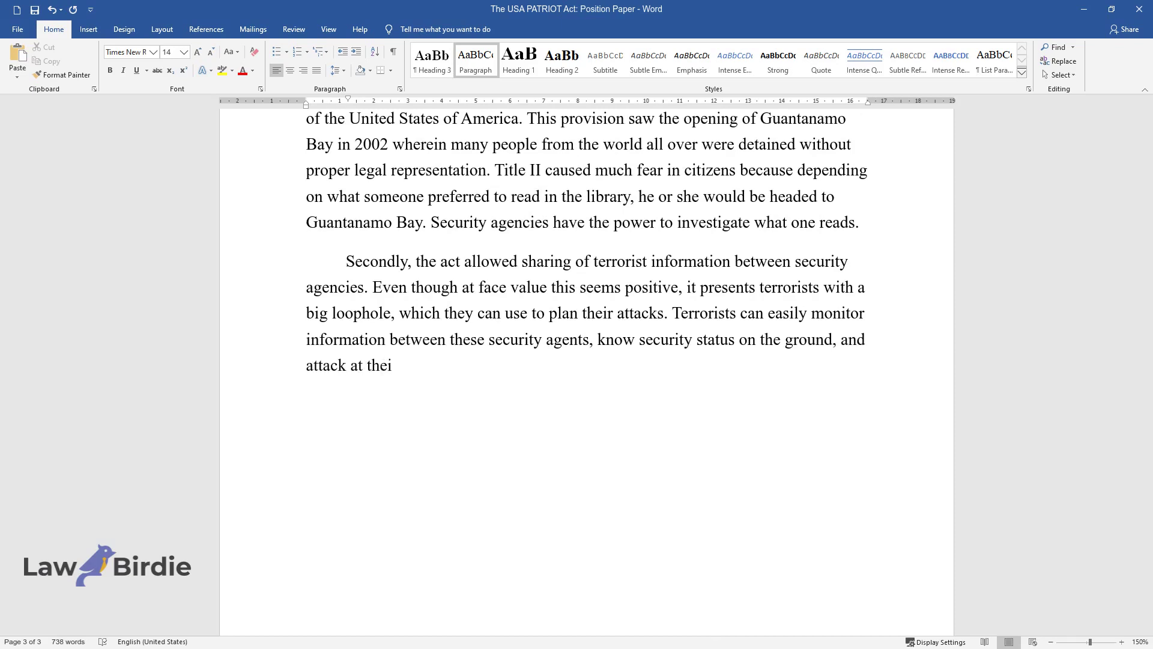
{"action": "type", "text": "r will. Ironically, what was mean"}
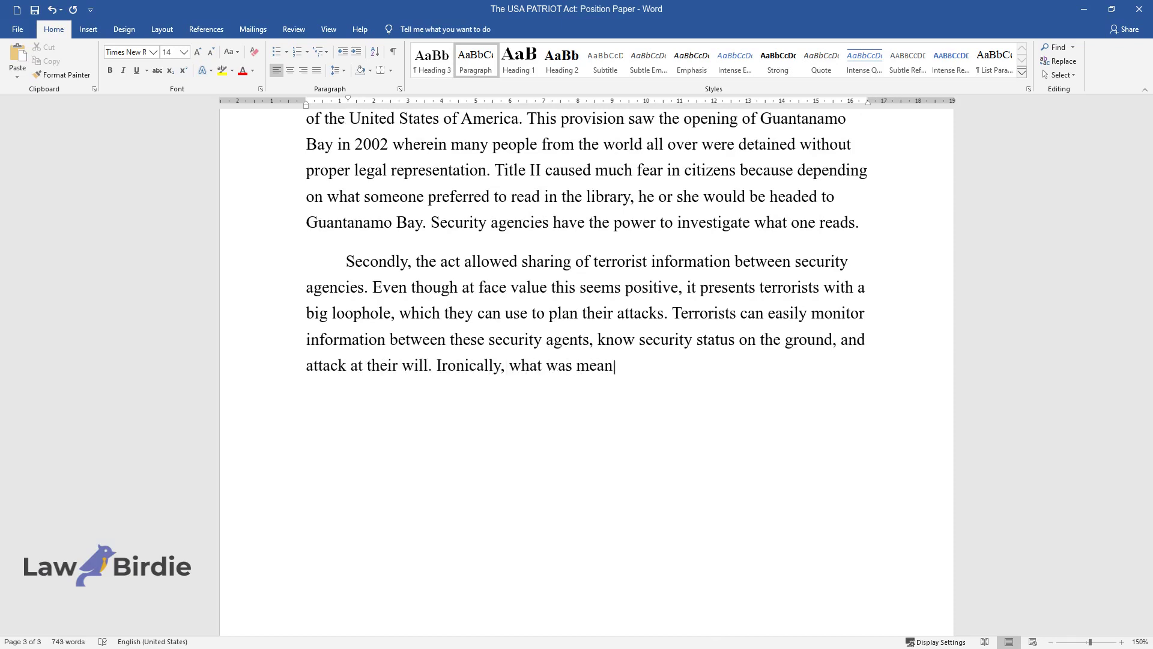
{"action": "type", "text": "t to prevent terrorism – promotes "}
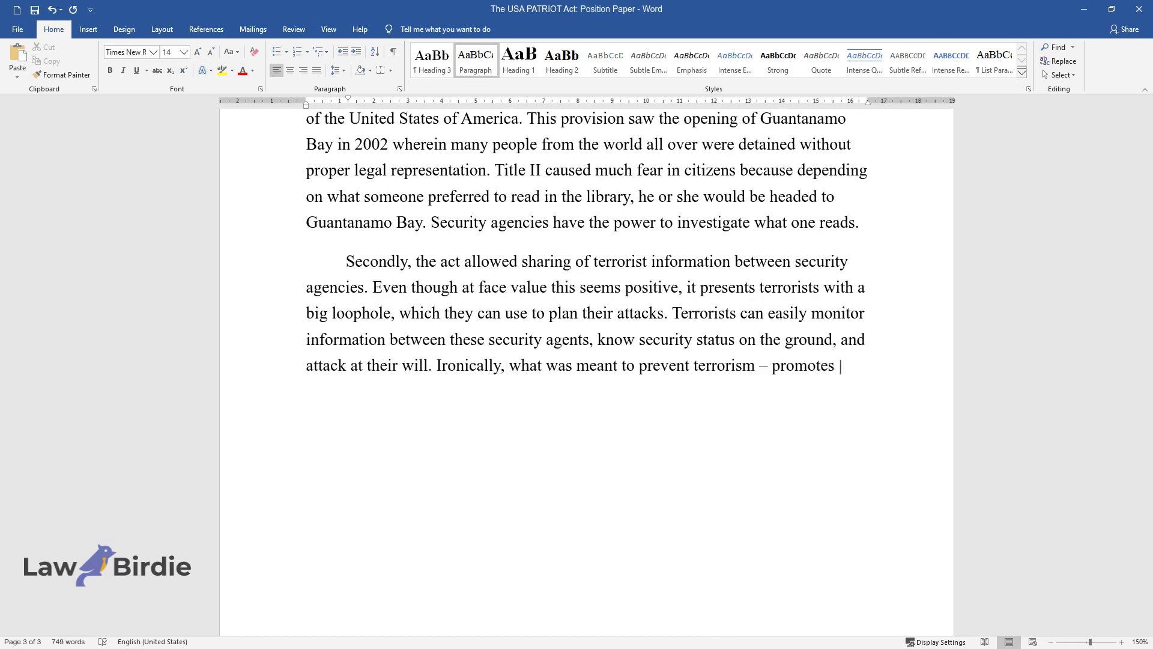
{"action": "type", "text": "it. With unparalleled advancements"}
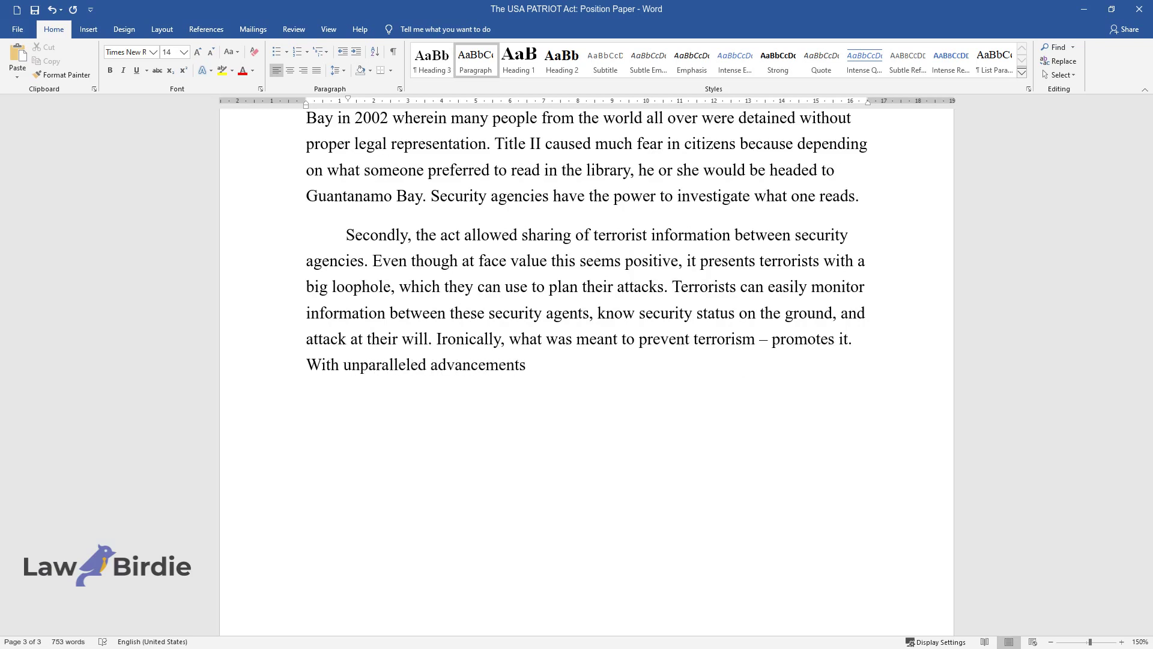
{"action": "type", "text": " in information technology, it is "}
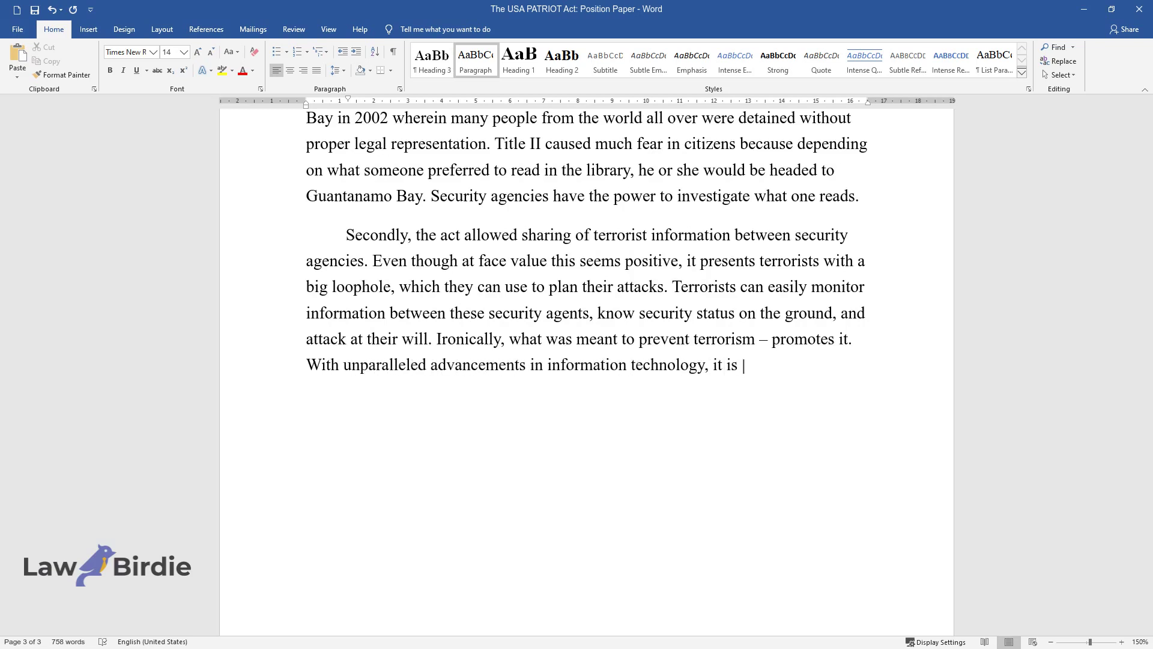
{"action": "type", "text": "easy for terrorists to tap into im"}
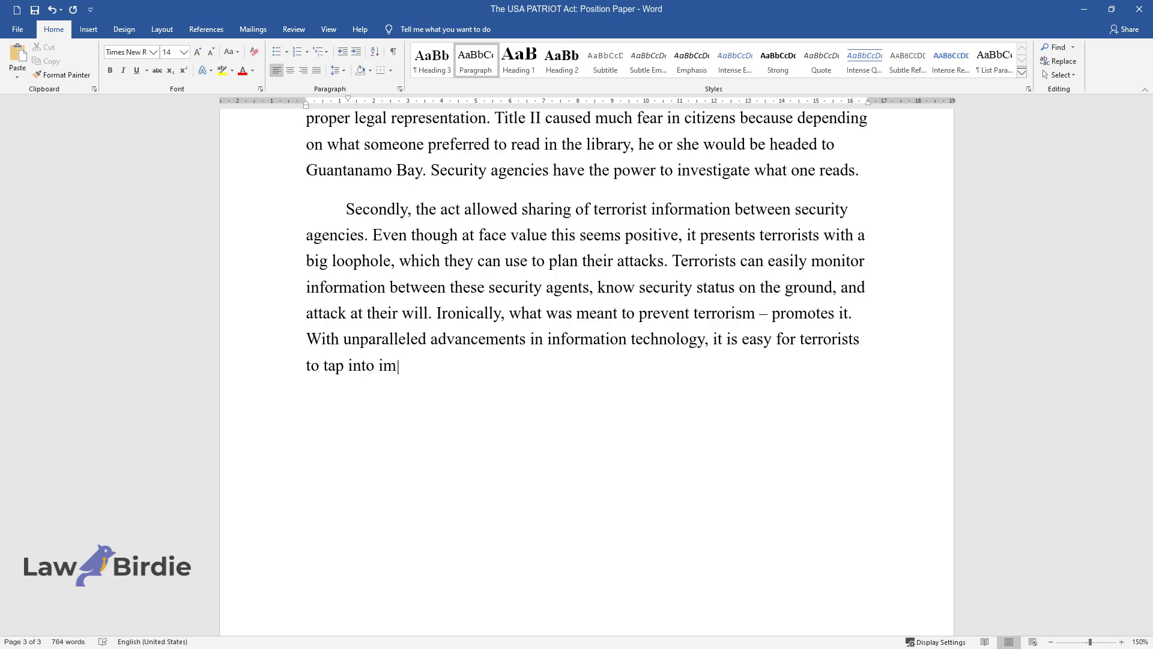
{"action": "type", "text": "portant information about security"}
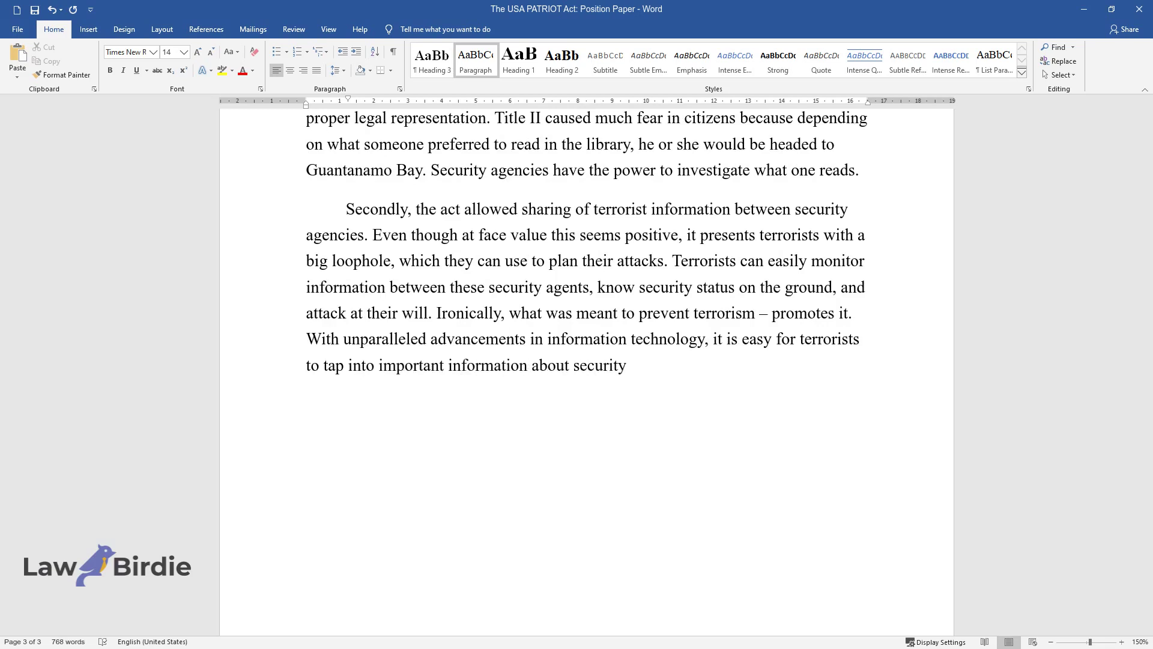
{"action": "type", "text": " systems in the country."}
{"action": "key", "text": "Return"}
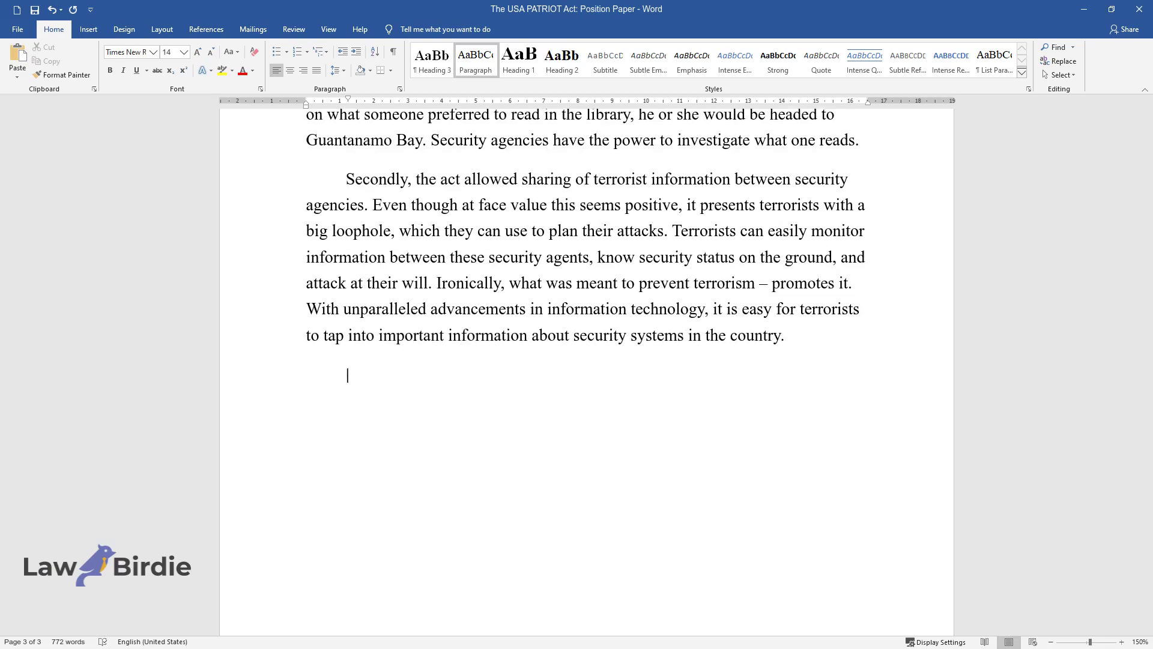
Write the 'Finally' paragraph on secret government actions, ending 'violate human rights.'
{"action": "type", "text": "Finally, this act allows th"}
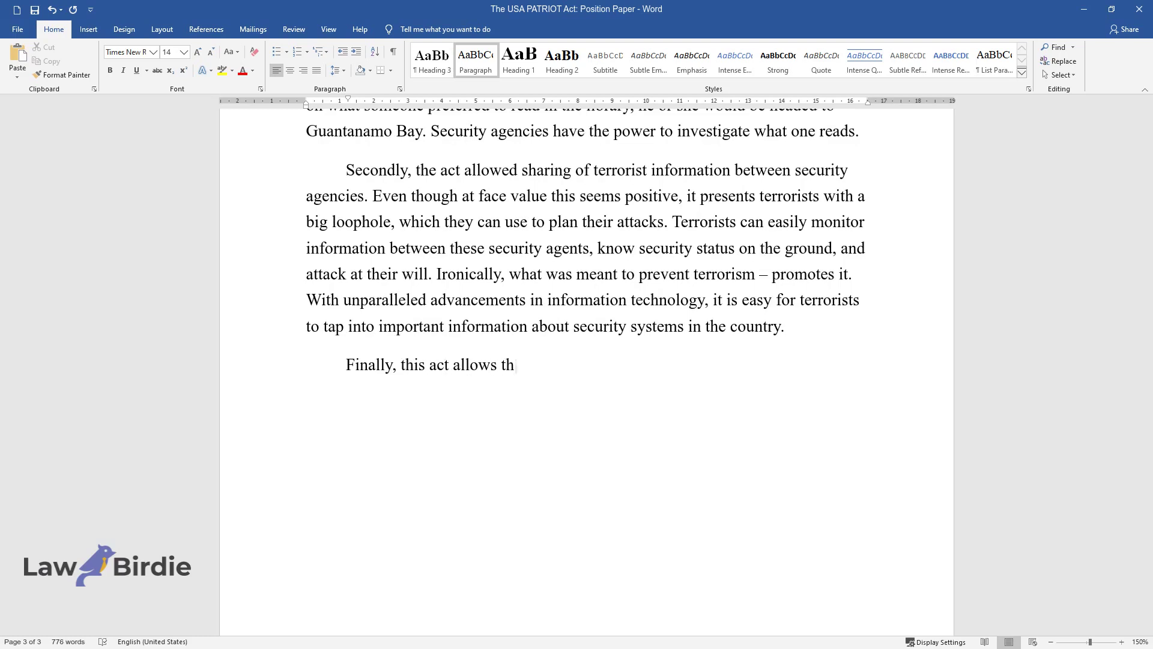
{"action": "type", "text": "e government to take some actions "}
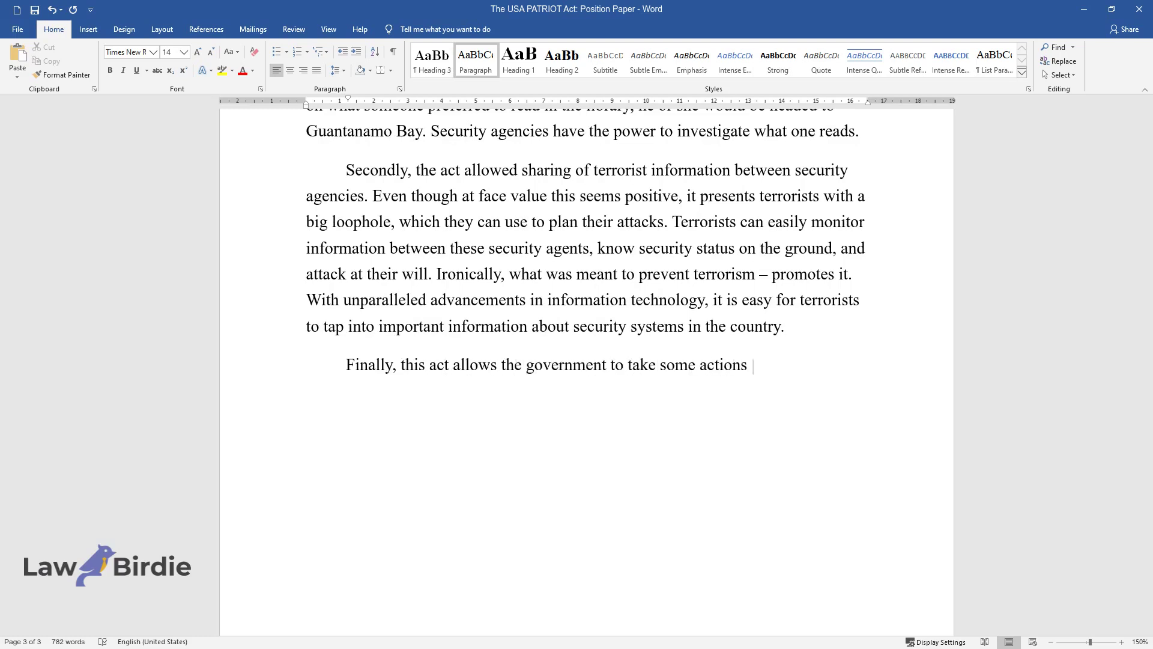
{"action": "type", "text": "in secret and this undermines the C"}
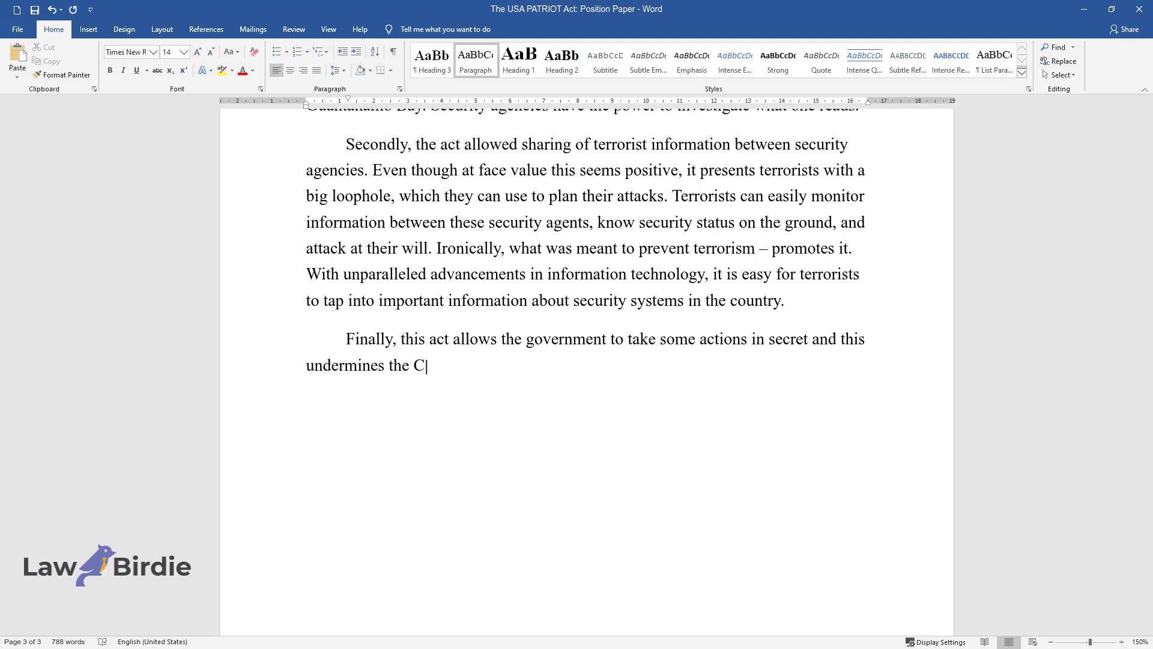
{"action": "type", "text": "onstitution of the United States of"}
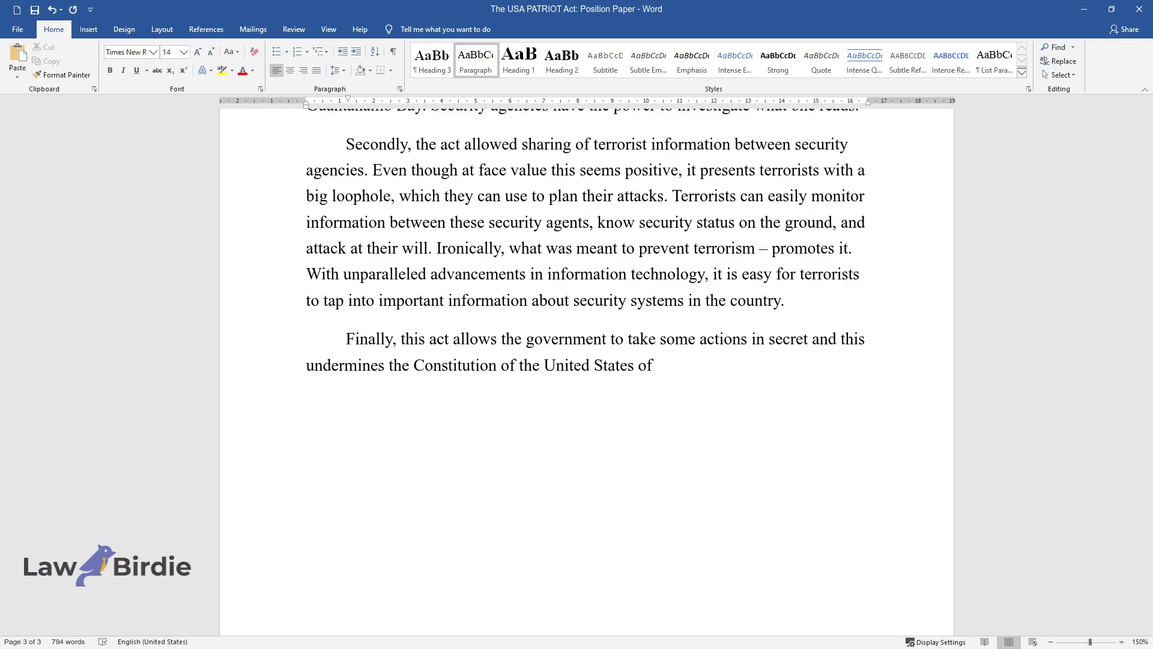
{"action": "type", "text": " America. The Constitution require"}
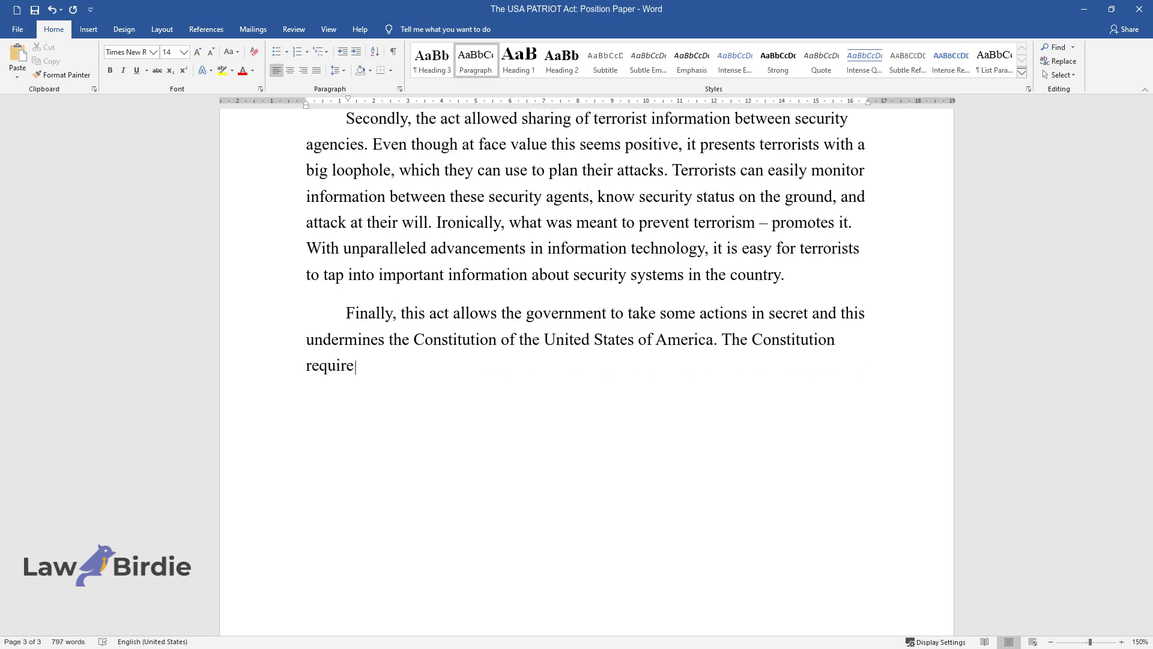
{"action": "type", "text": "s the establishment of evidence of "}
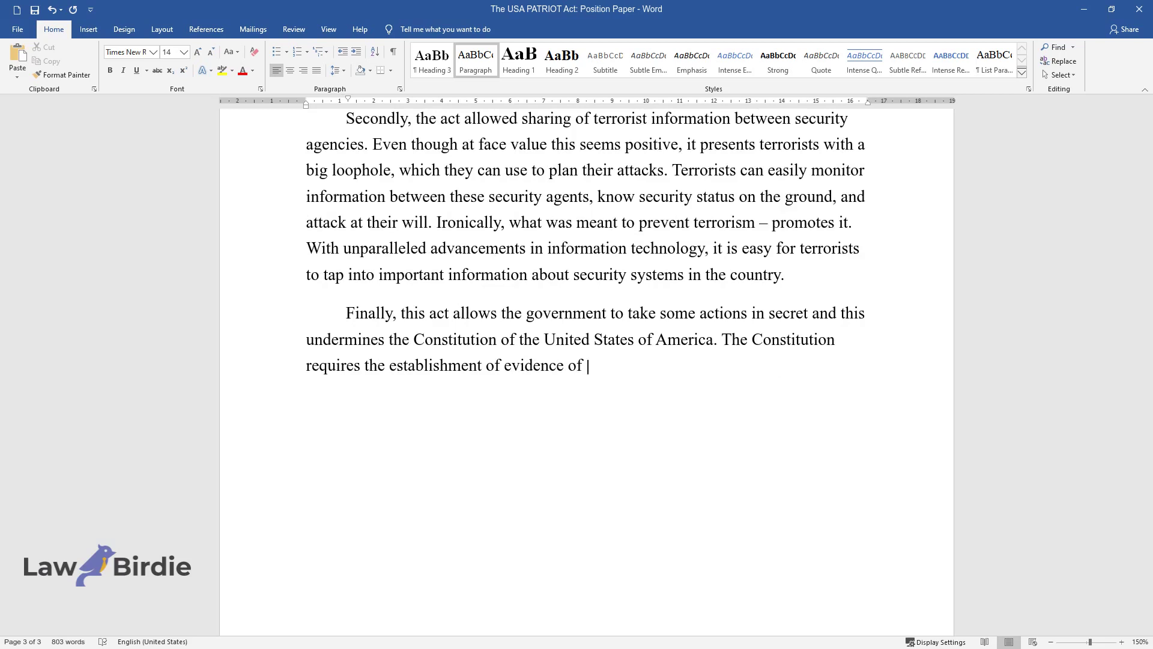
{"action": "type", "text": "an imminent crime before investiga"}
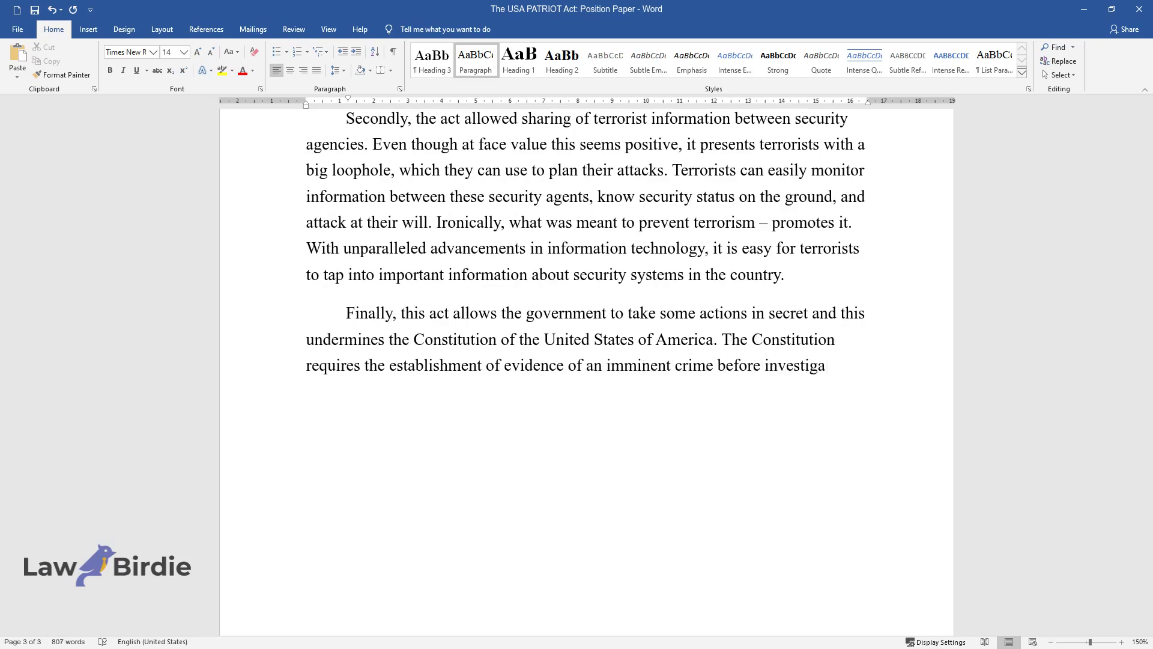
{"action": "type", "text": "ting any person. This act goes agai"}
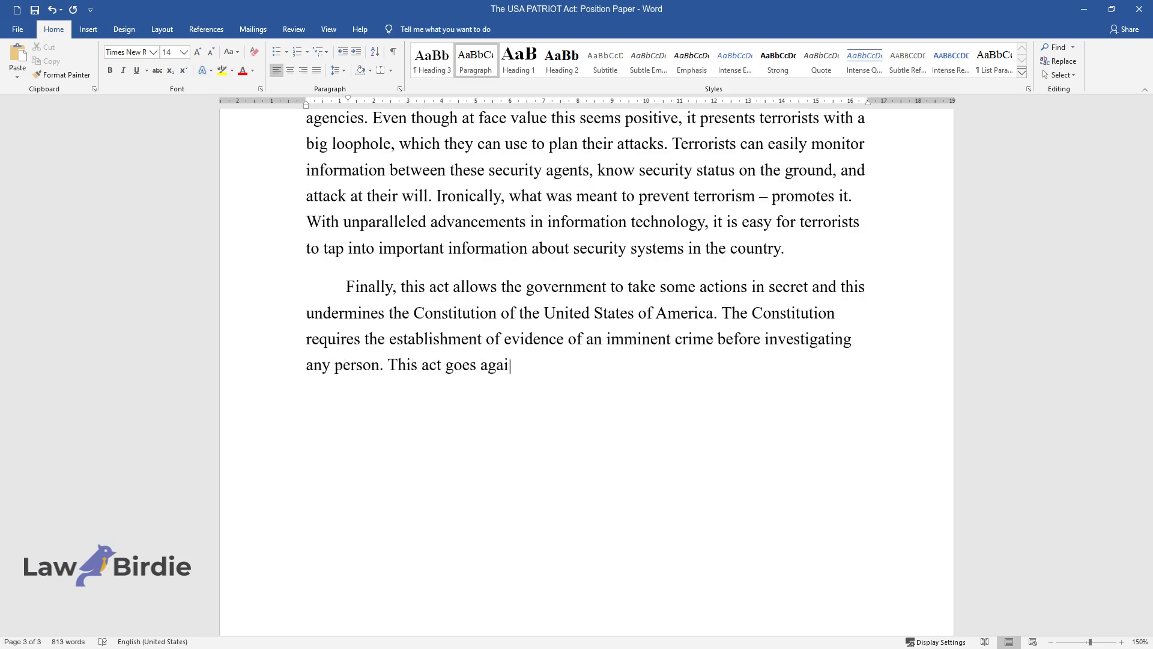
{"action": "type", "text": "nst this requirement. Moreover, go"}
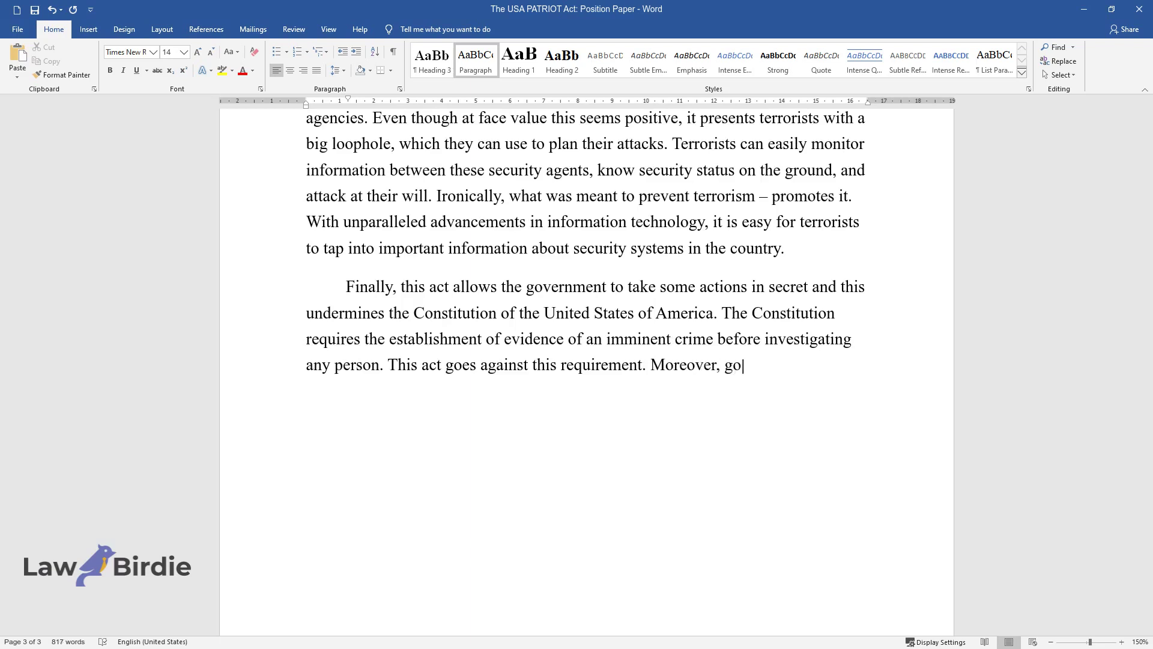
{"action": "type", "text": "vernment dealings should be made public for"}
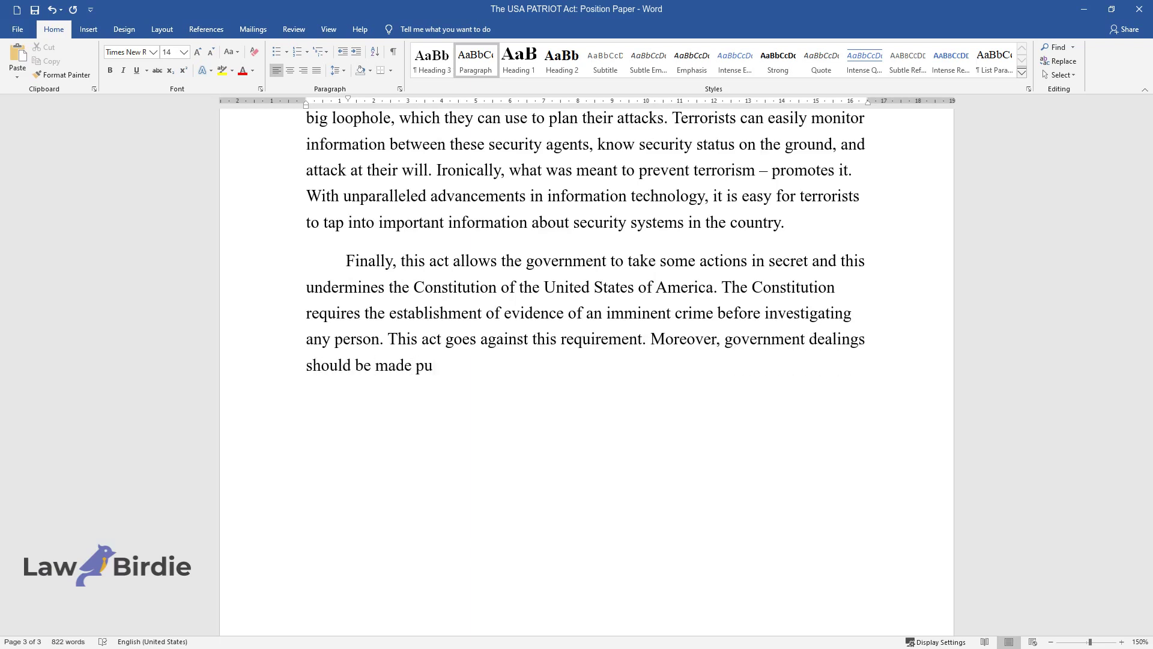
{"action": "type", "text": " the citizens to check the"}
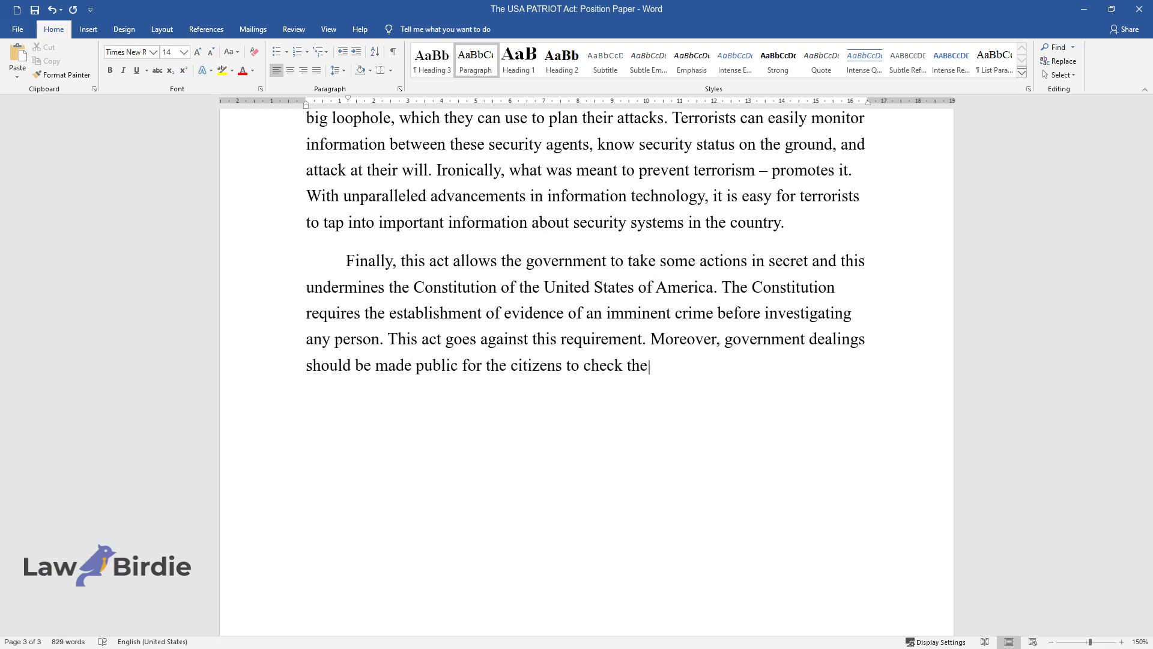
{"action": "type", "text": " powers of the executive. Without t"}
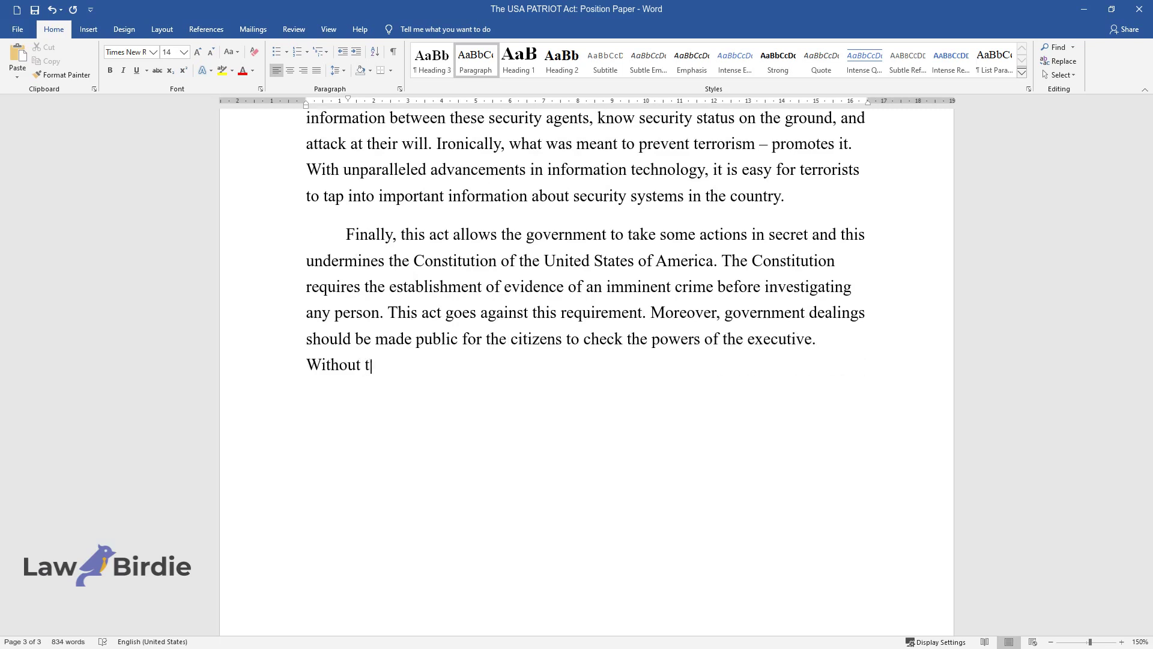
{"action": "type", "text": "hese constant checks and balances,"}
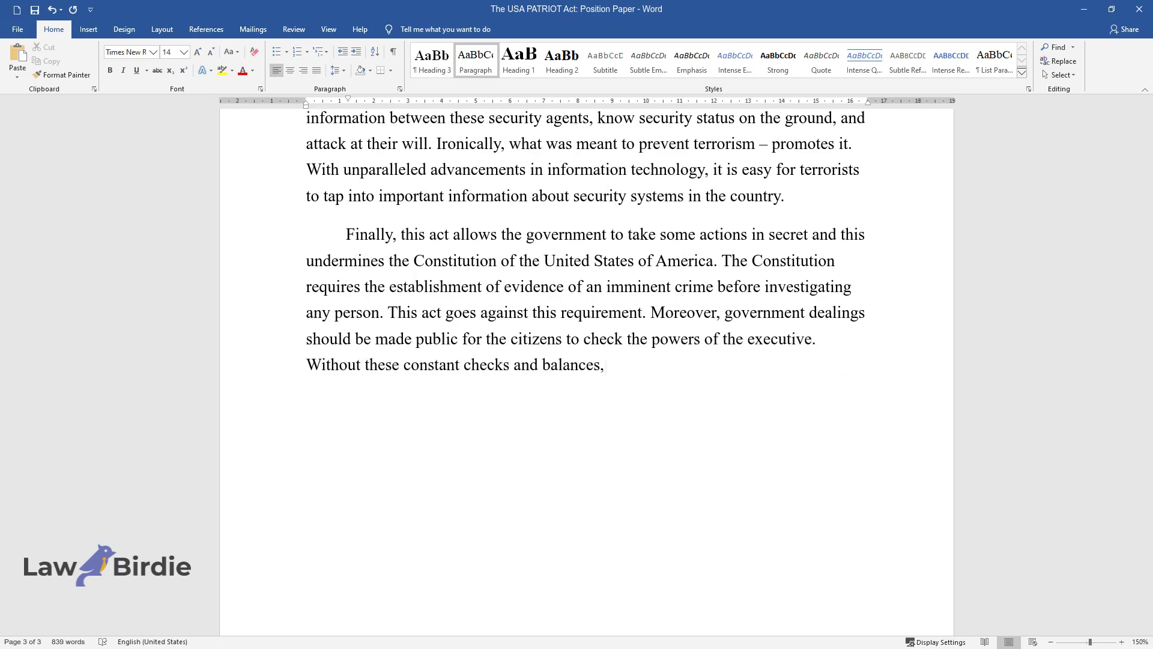
{"action": "type", "text": " executive power may be used to violate human rights."}
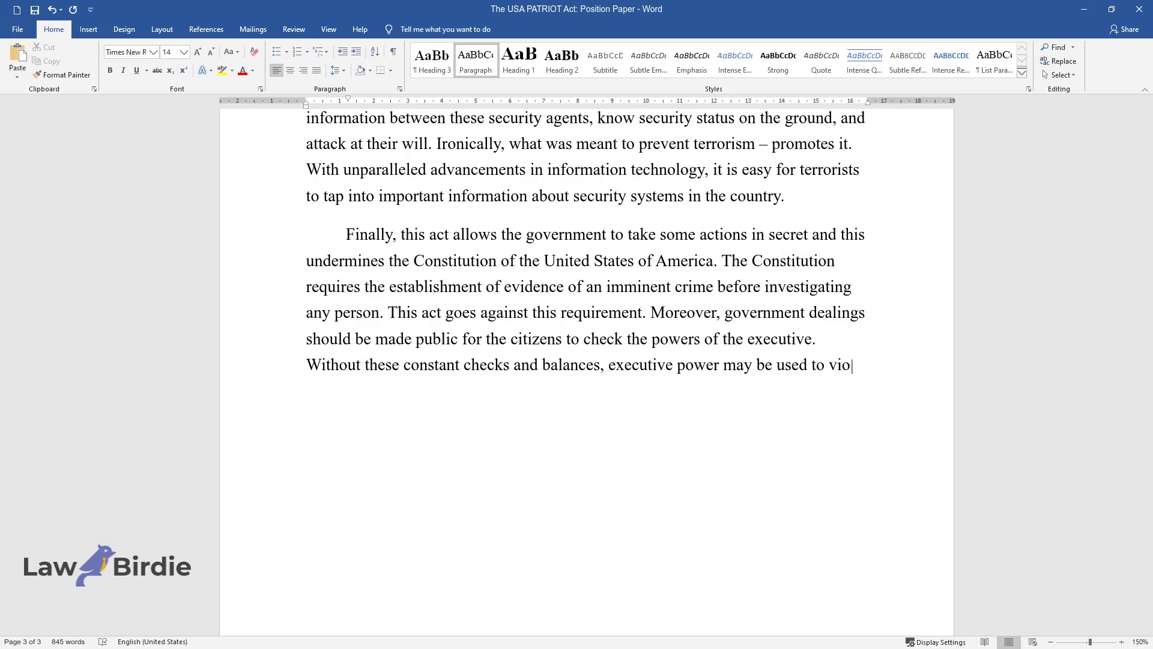
{"action": "key", "text": "Return"}
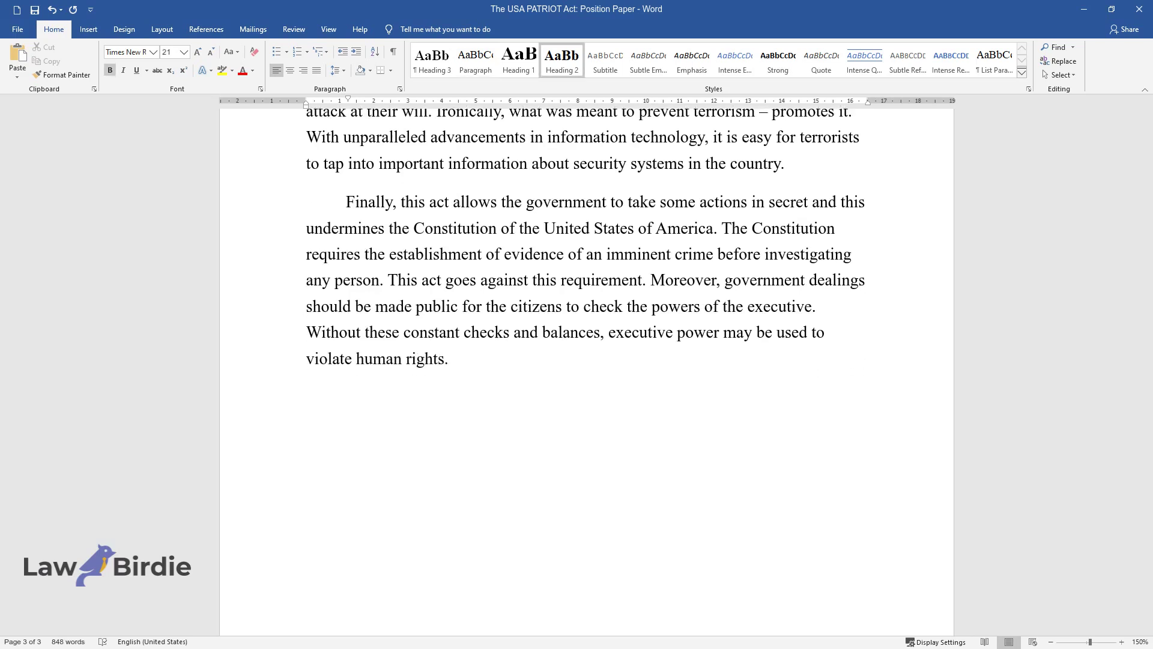
Write the Position paragraph, from 'The USA PATRIOT Act is unavoidable' to 'eliminate what intimidates the citizens.'
{"action": "type", "text": "Position"}
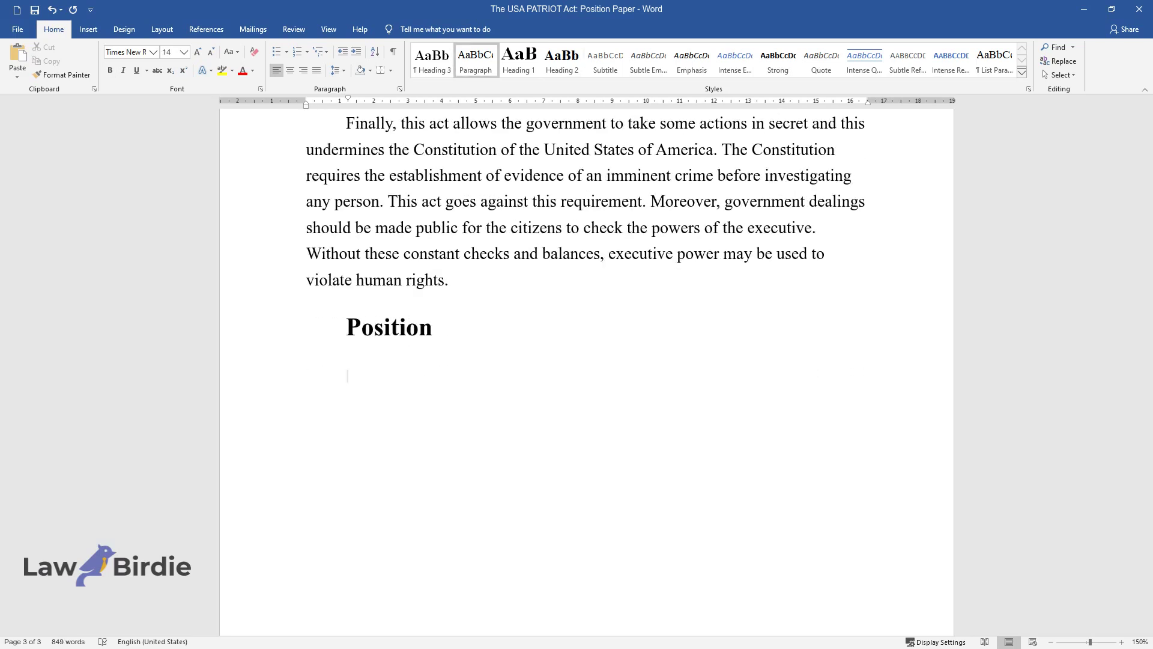
{"action": "type", "text": "The USA PATRIOT Act is"}
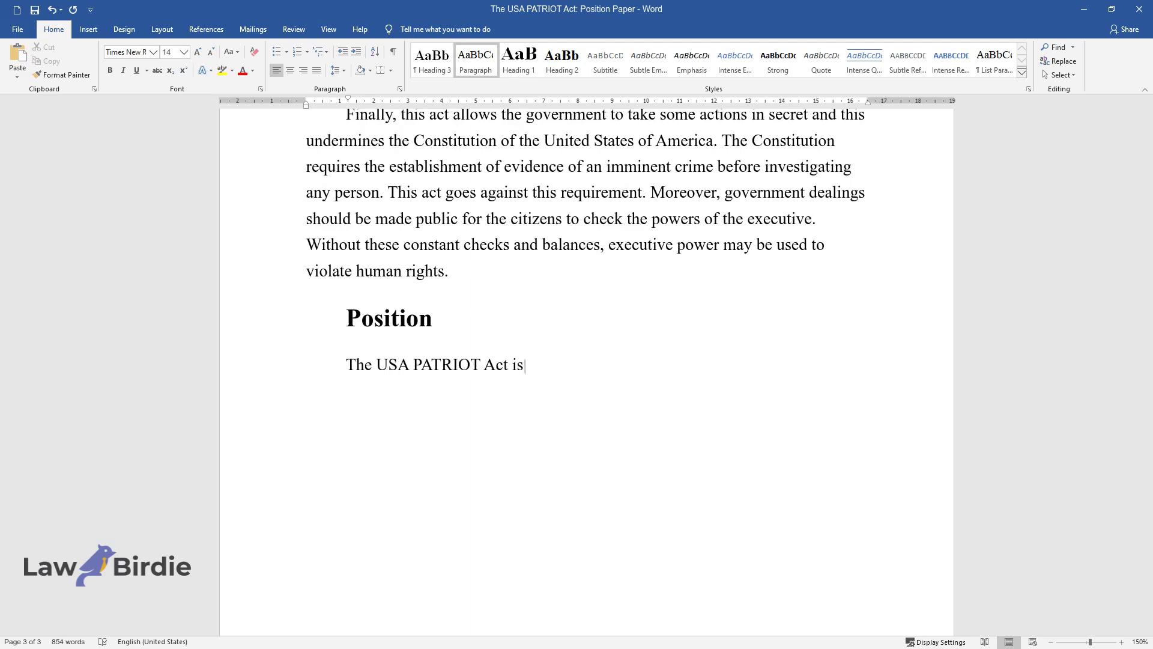
{"action": "type", "text": " unavoidable. It provides some st"}
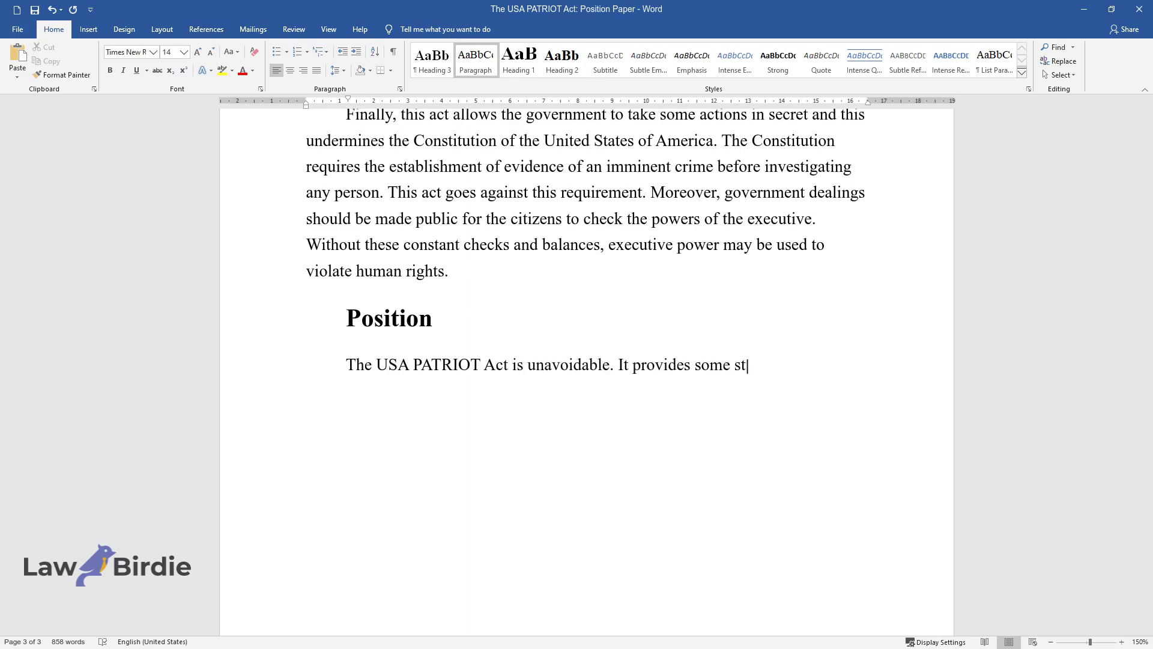
{"action": "type", "text": "rong points that are in the comm"}
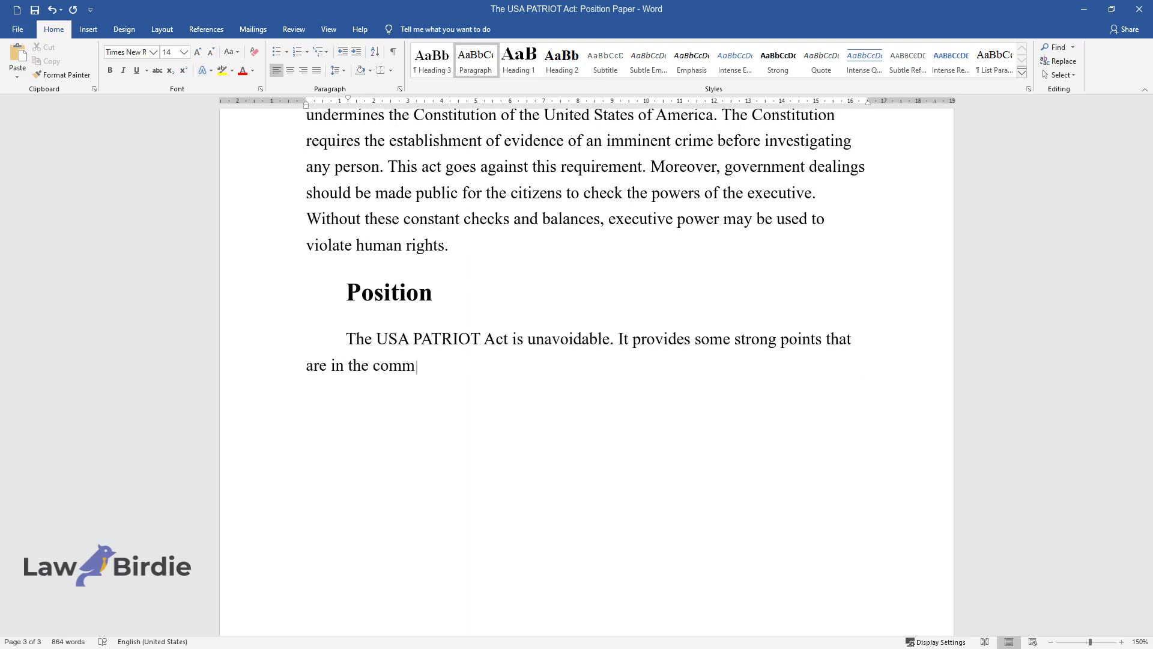
{"action": "type", "text": "on interest of the public. Terror"}
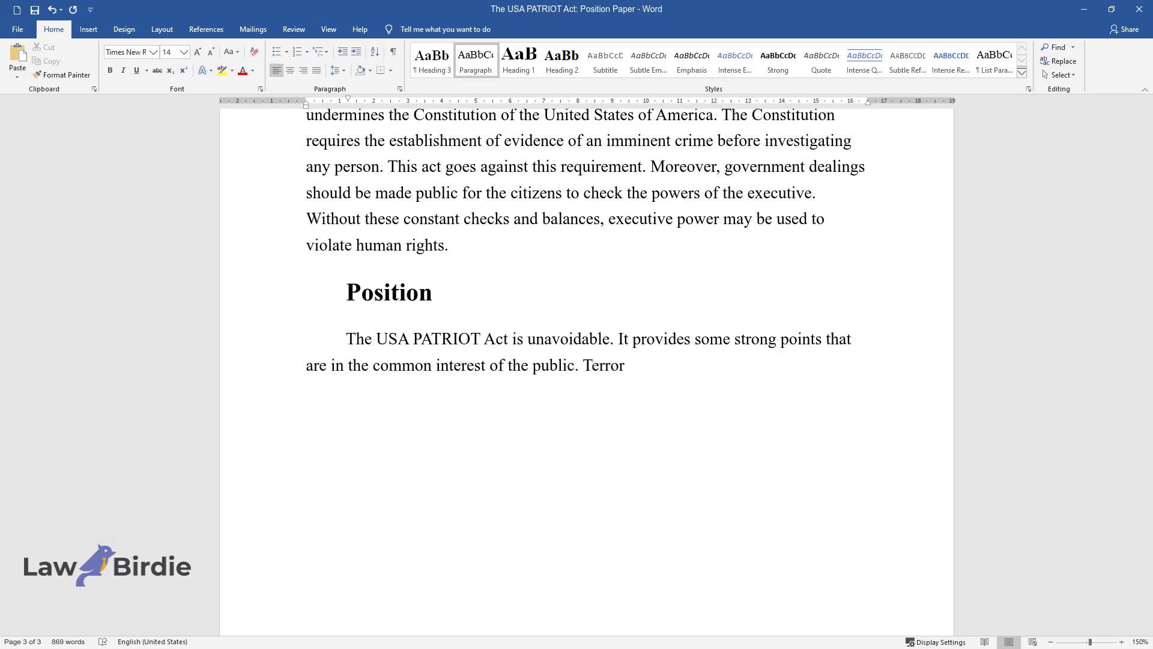
{"action": "type", "text": "ism is not something Americans can afford"}
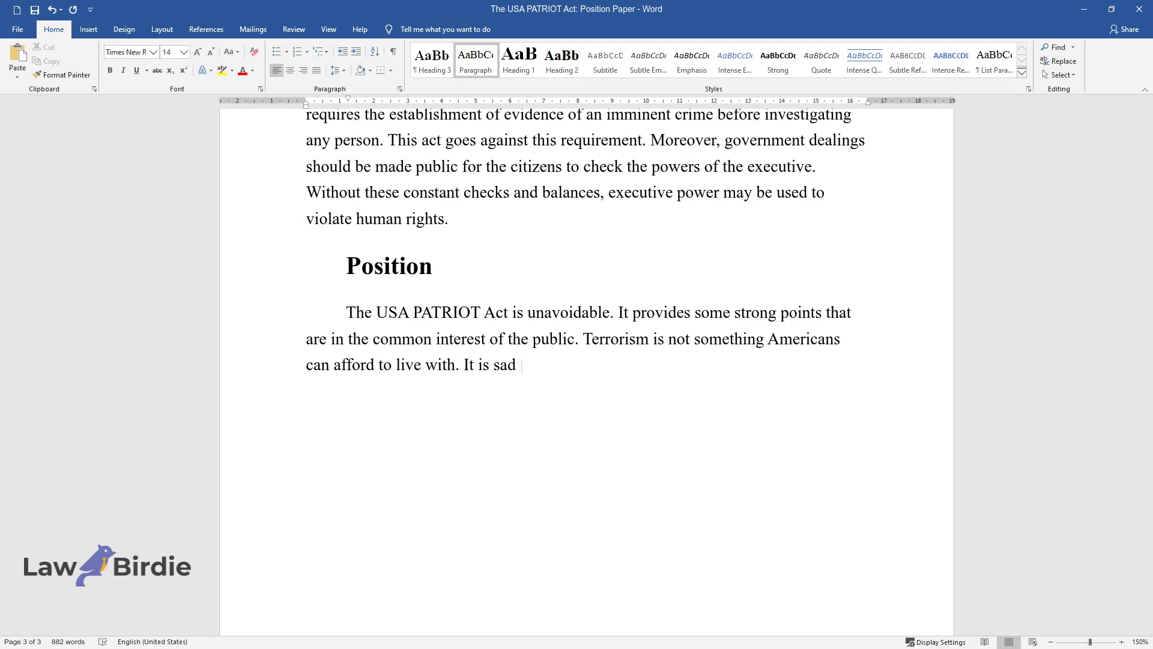
{"action": "type", "text": " to live with. It is sad to sit back and watch our parents"}
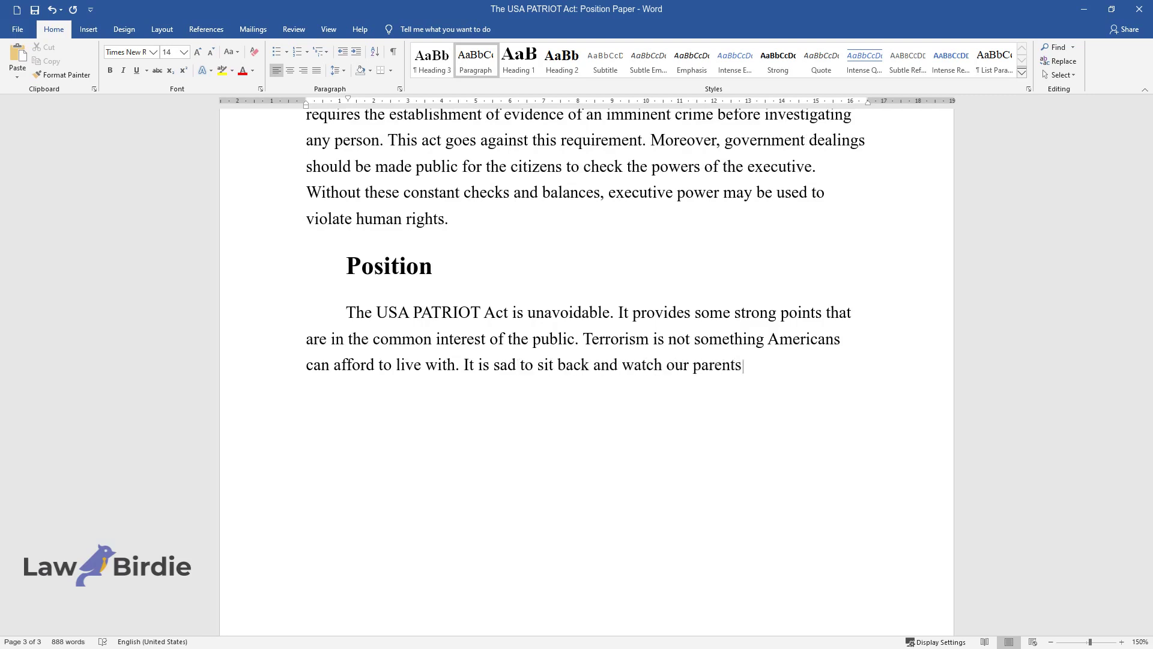
{"action": "type", "text": ", relatives, and friends"}
{"action": "type", "text": " die at t"}
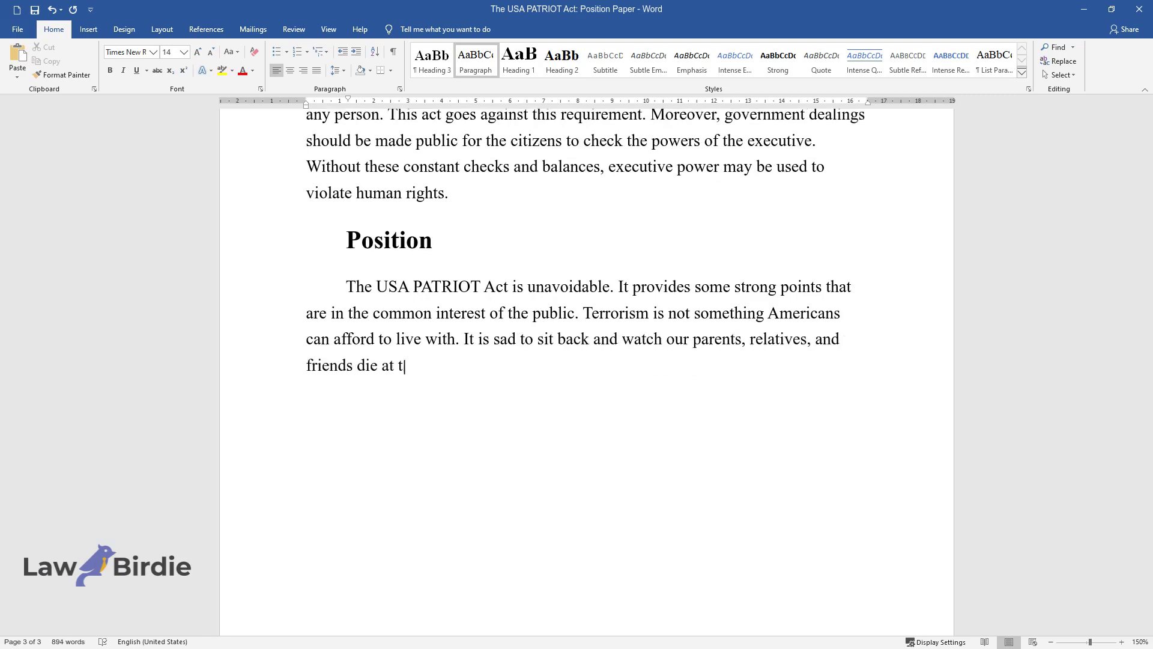
{"action": "type", "text": "he hands of ruthless terrorists."}
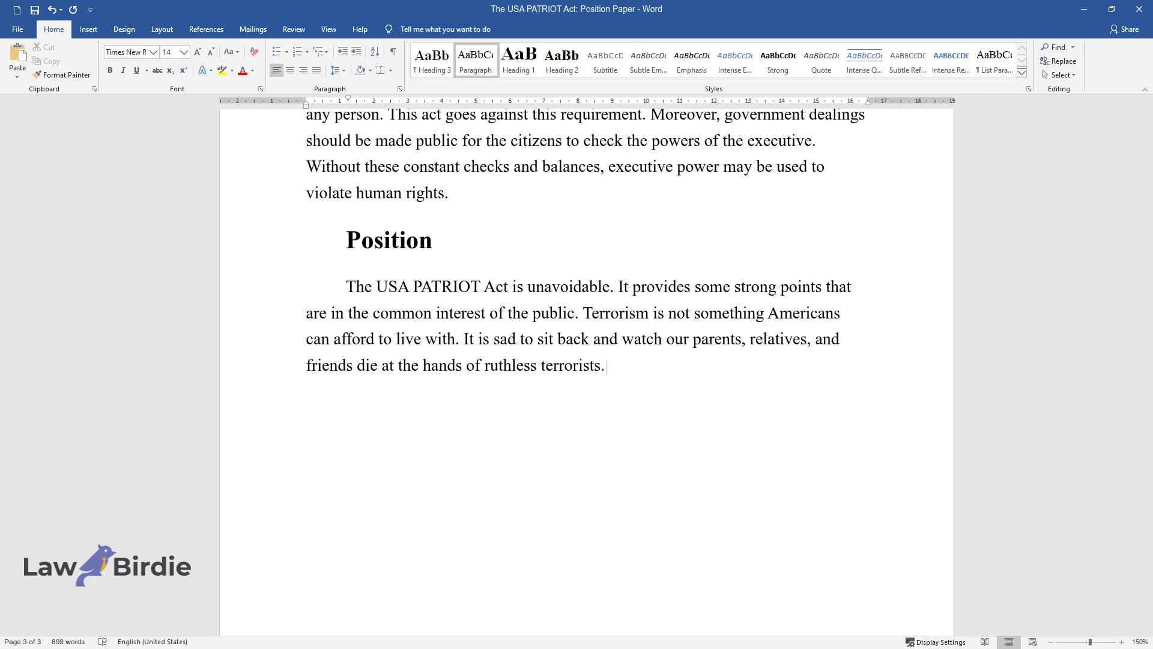
{"action": "type", "text": " Consequently, it must seek to ta"}
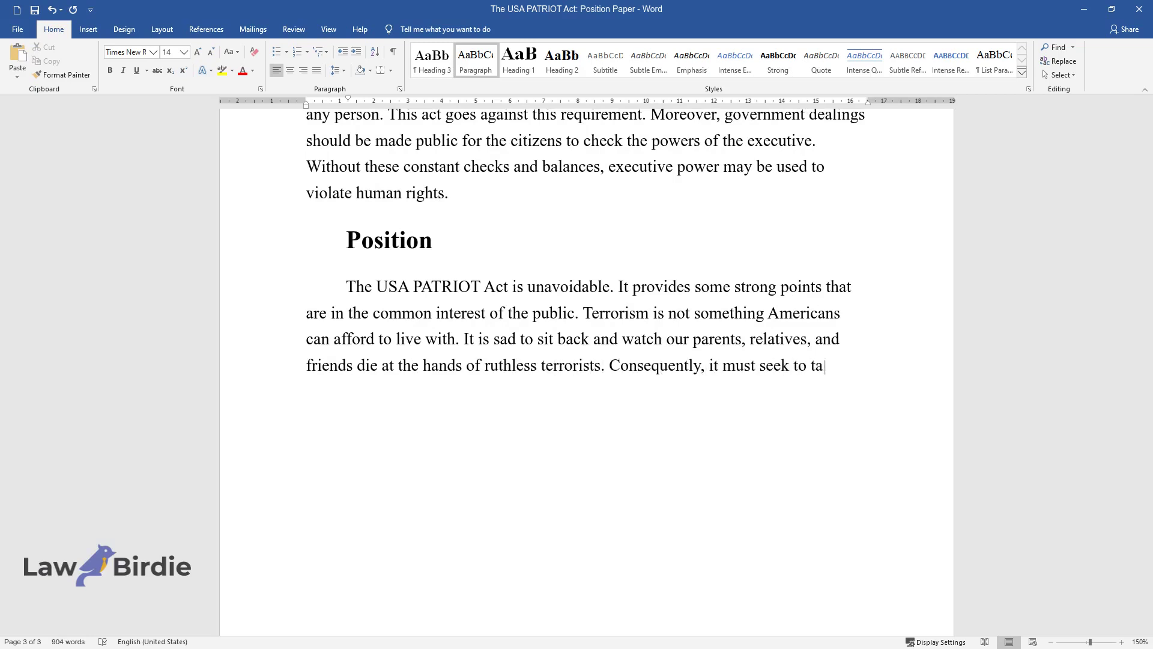
{"action": "type", "text": "me and eliminate these acts. Fund"}
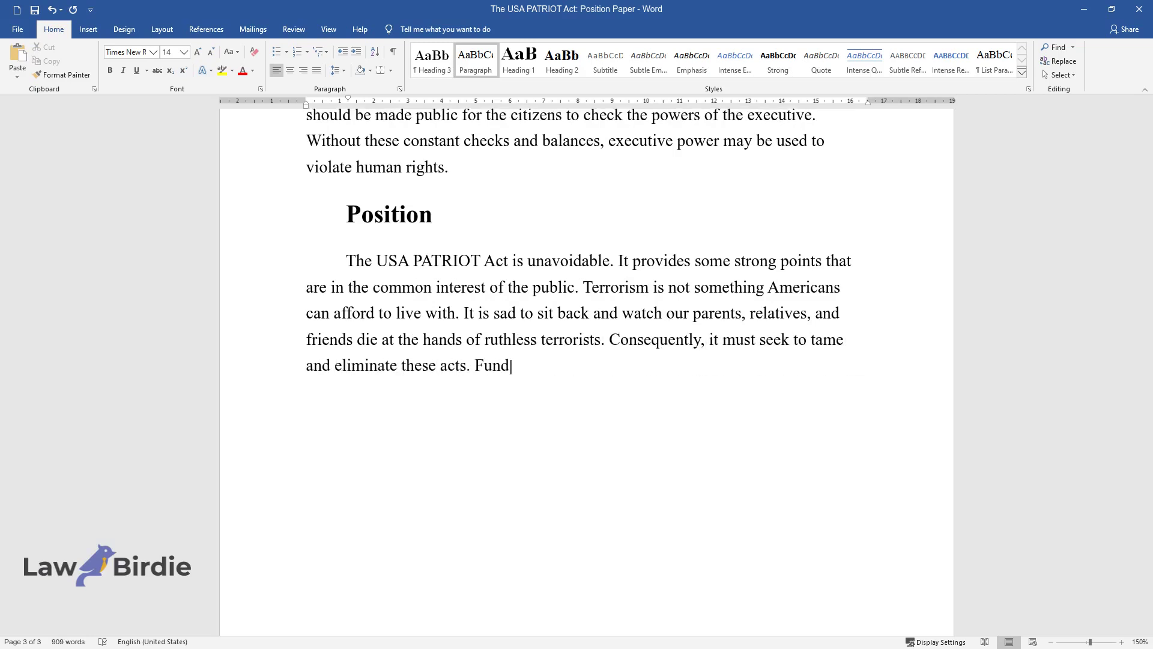
{"action": "type", "text": "ing victims of terrorism coupled "}
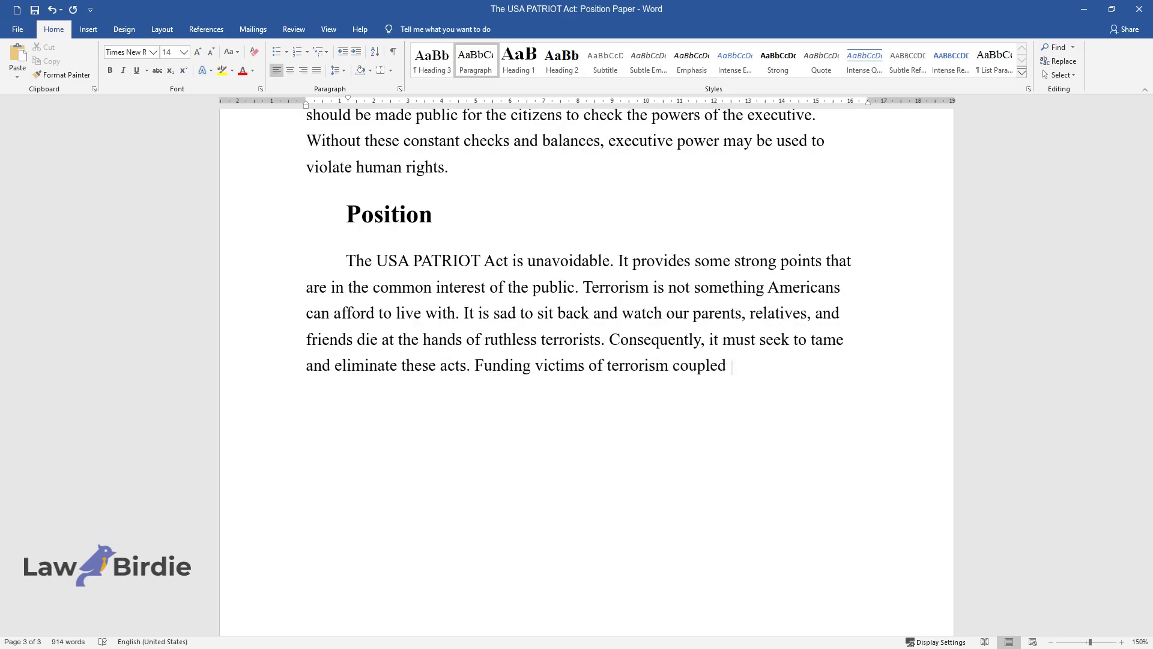
{"action": "type", "text": "with rebuilding fallen buildings "}
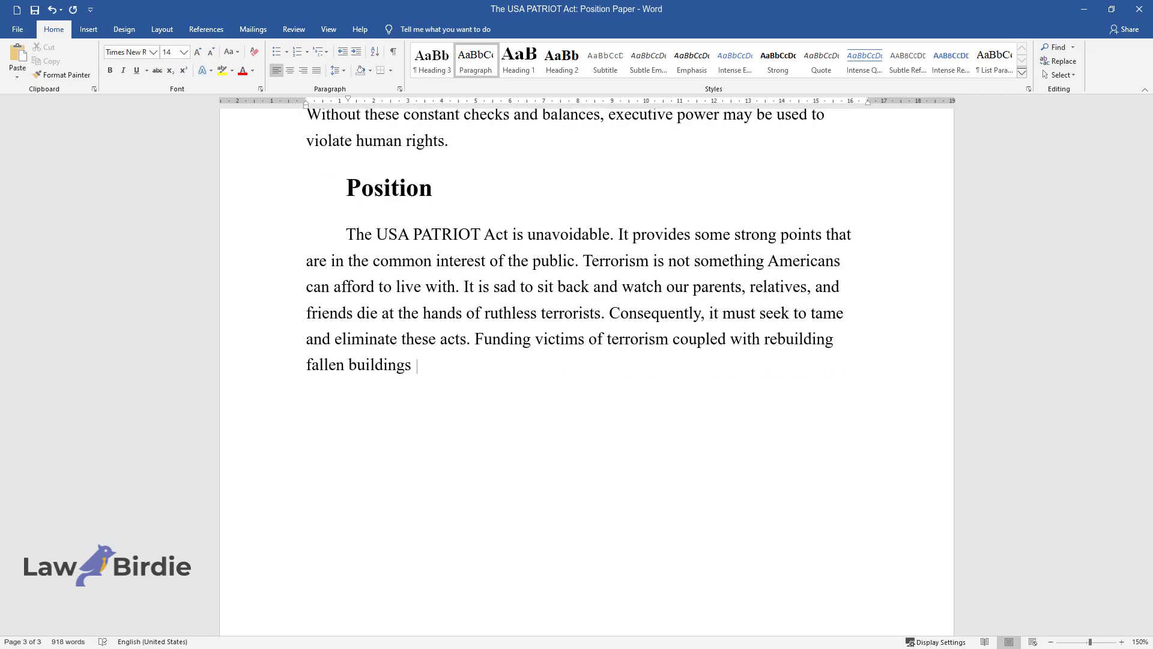
{"action": "type", "text": "is plausible. However, this act "}
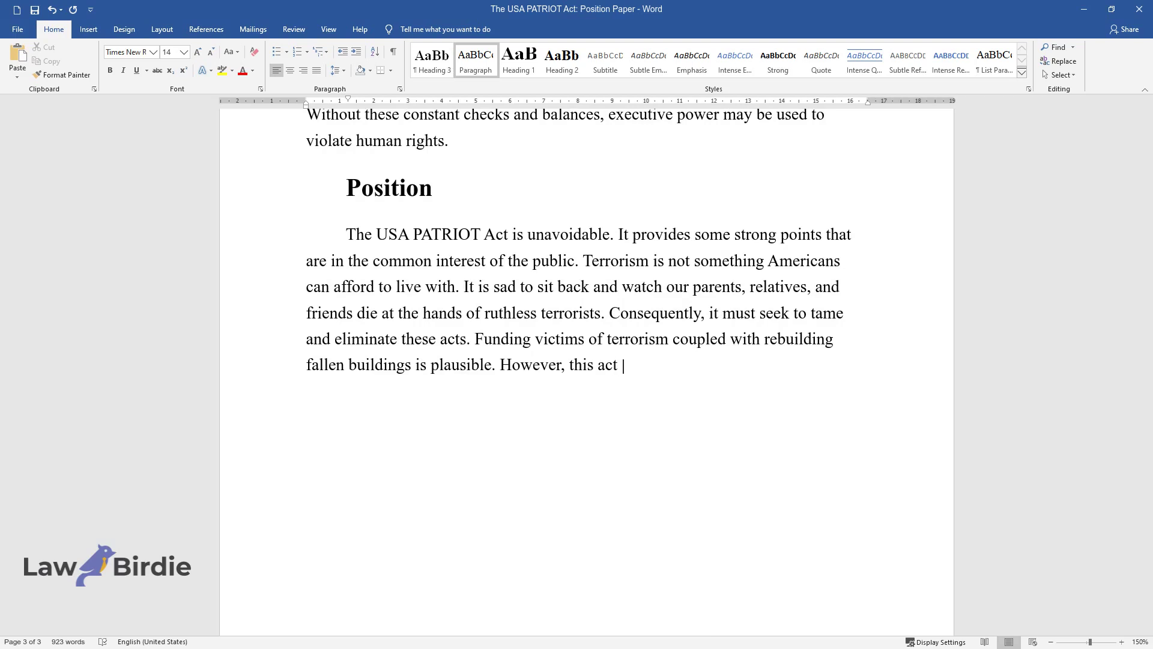
{"action": "type", "text": "seeks to intimidate the people it"}
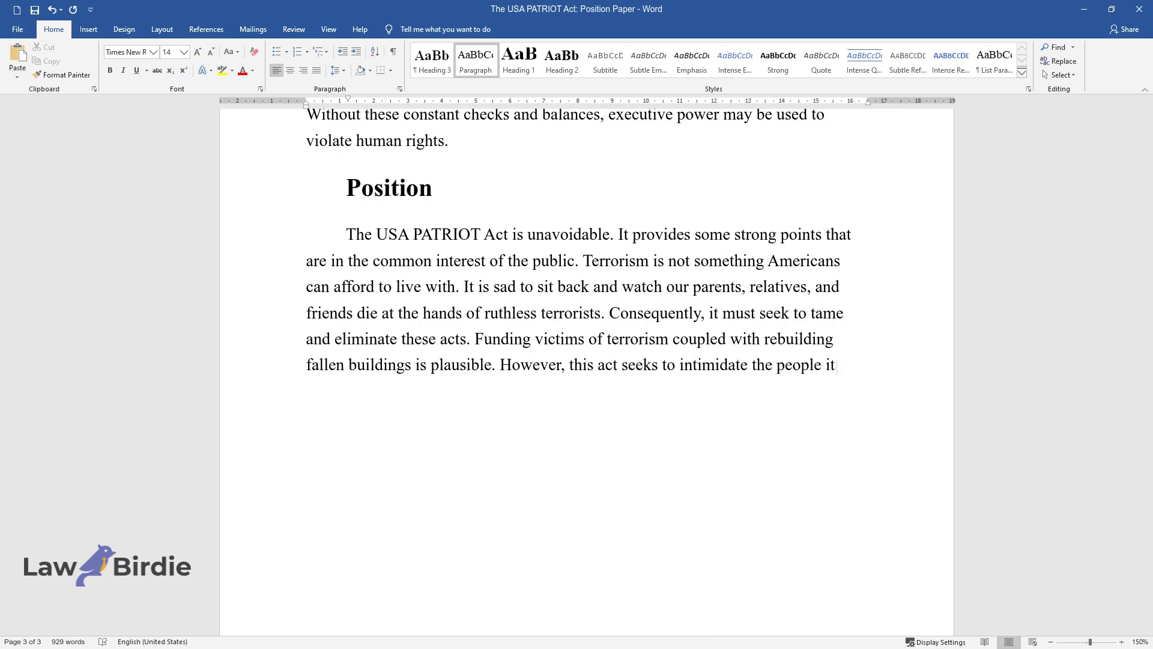
{"action": "type", "text": " seeks to protect. Invading perso"}
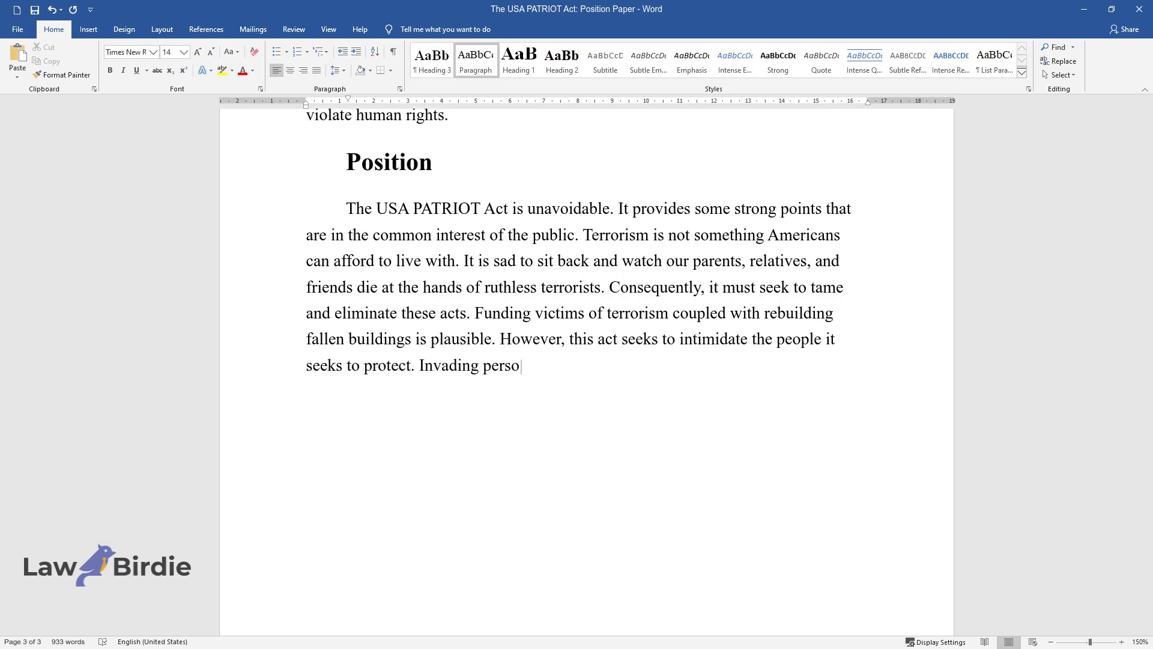
{"action": "type", "text": "nal space to probe what someone i"}
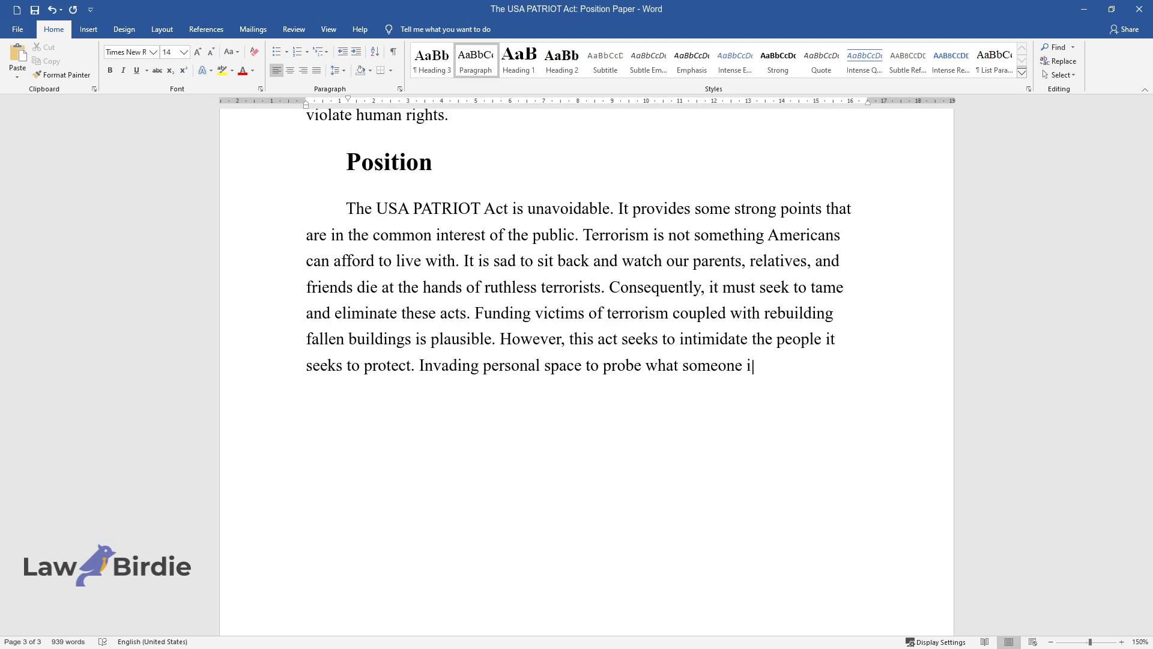
{"action": "type", "text": "s reading, doing, or saying to a"}
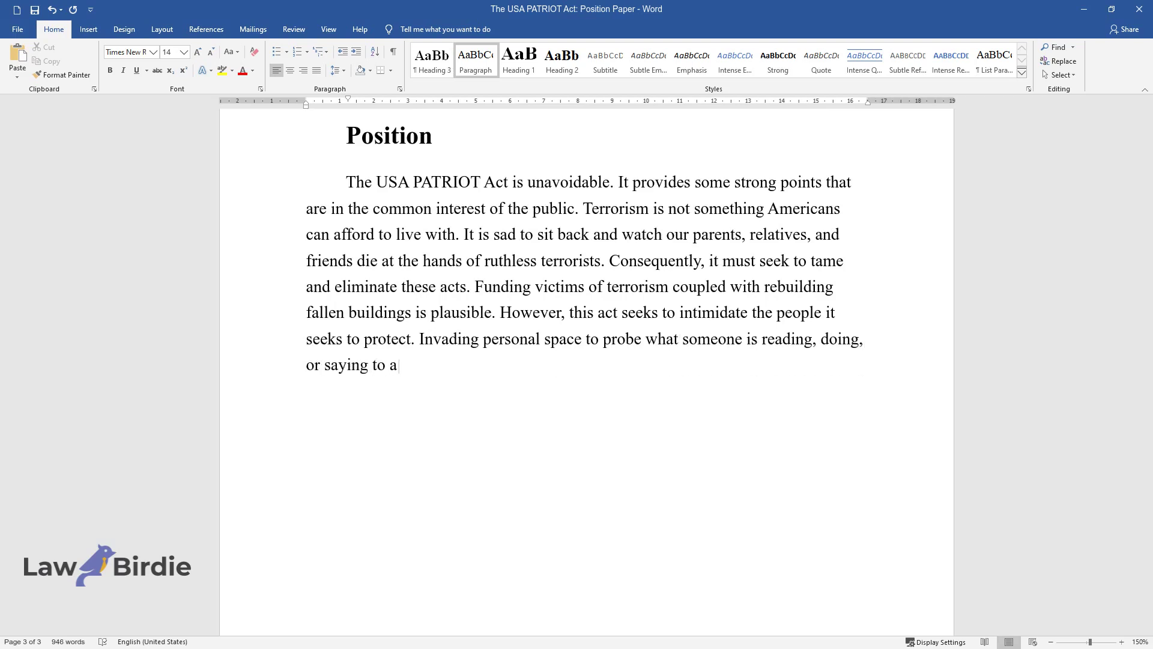
{"action": "type", "text": " friend under the pretext of figh"}
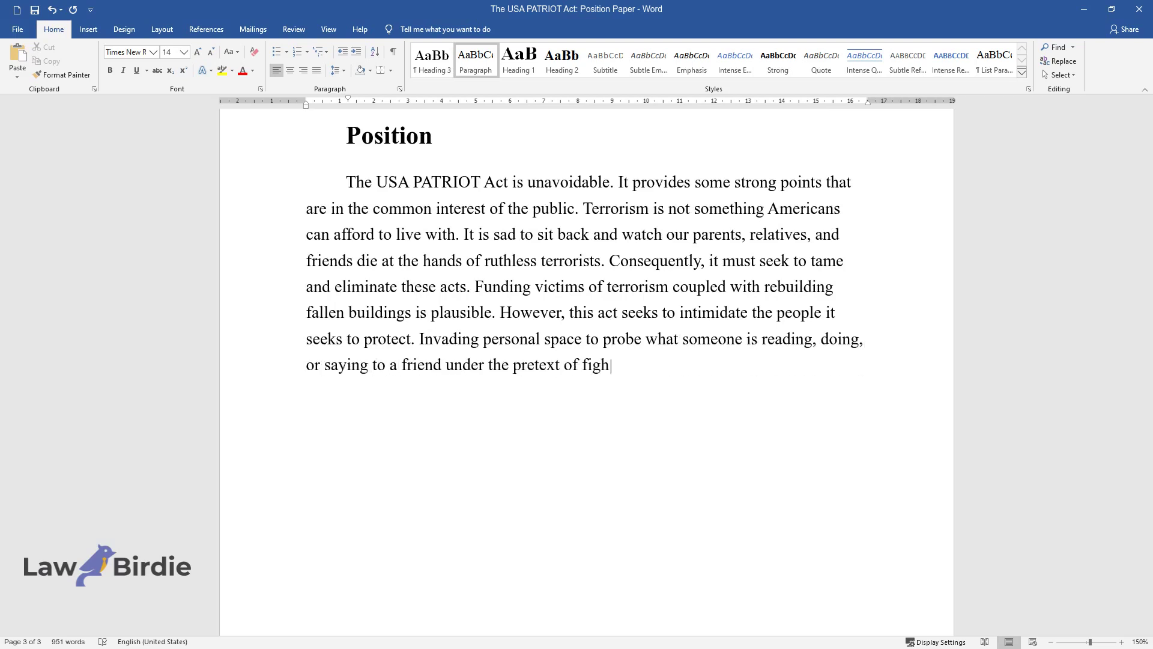
{"action": "type", "text": "ting terrorism is unethical. Eac"}
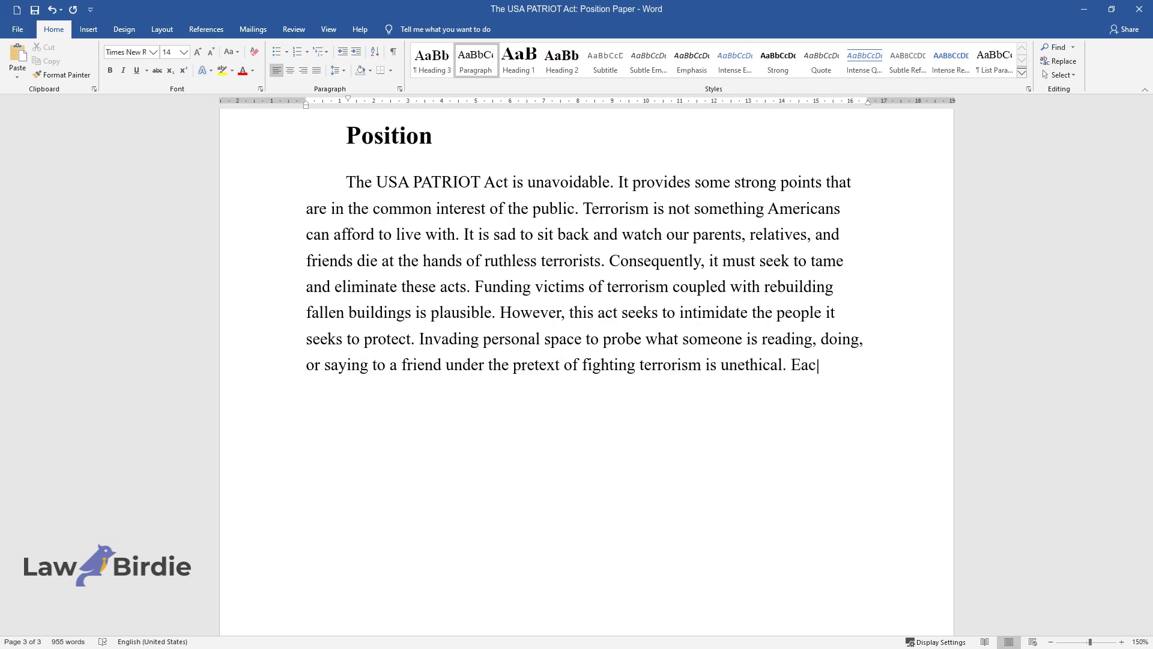
{"action": "type", "text": "h American has the right to enjoy "}
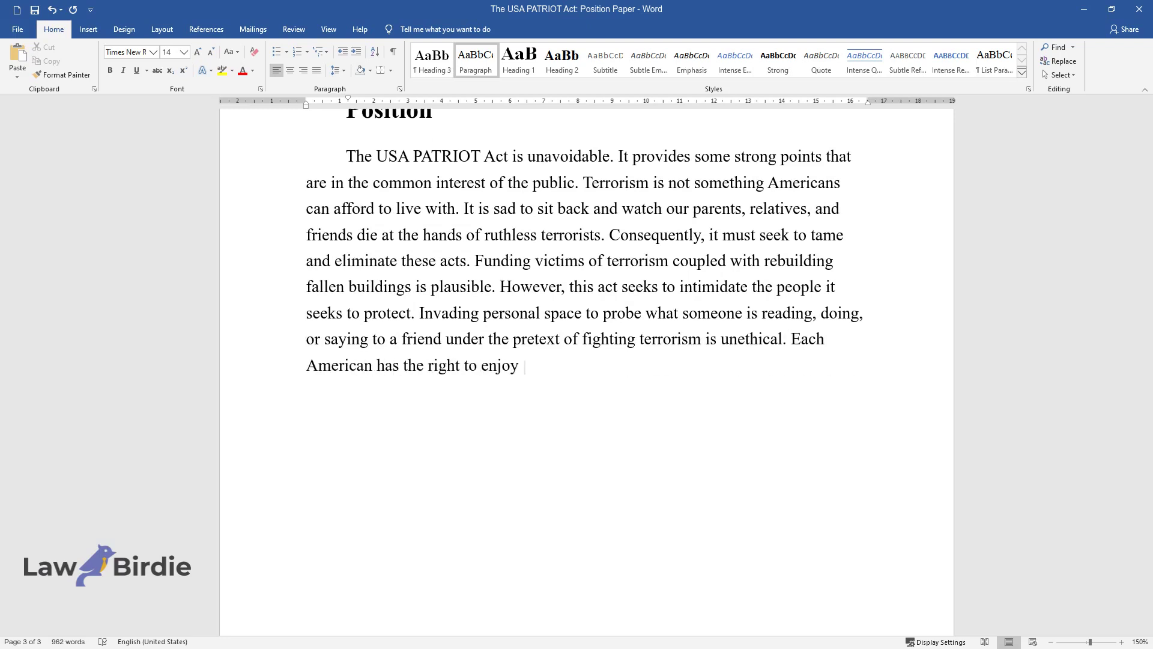
{"action": "type", "text": "his or her rights as stipulated i"}
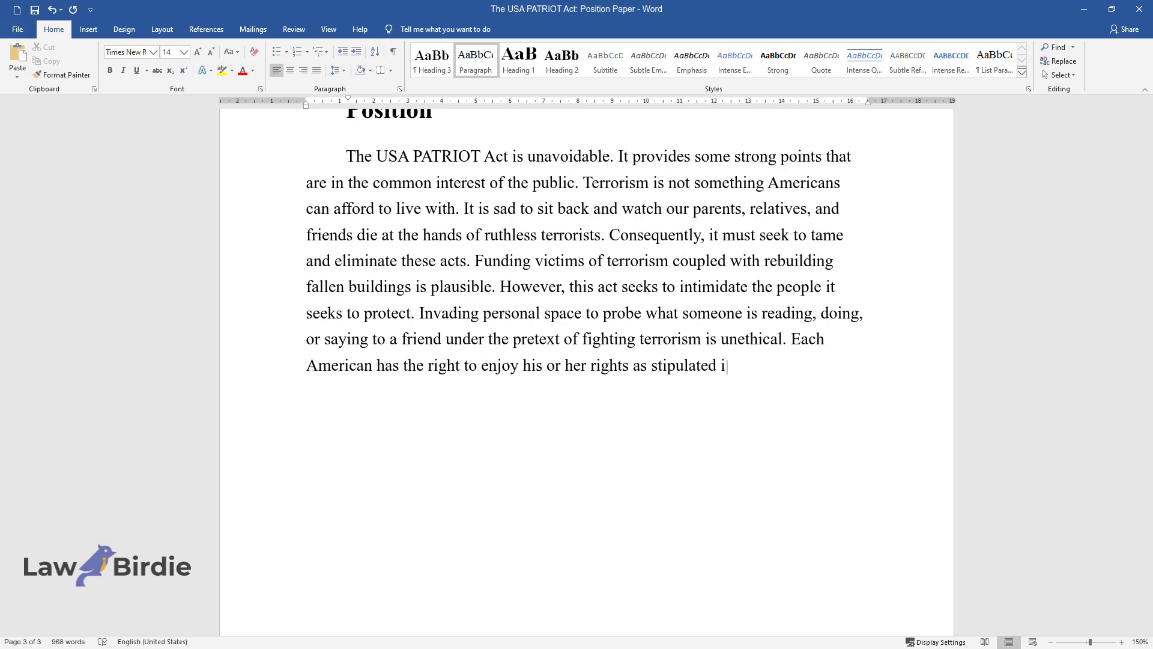
{"action": "type", "text": "n the Constitution. Unwa"}
{"action": "type", "text": "rranted "}
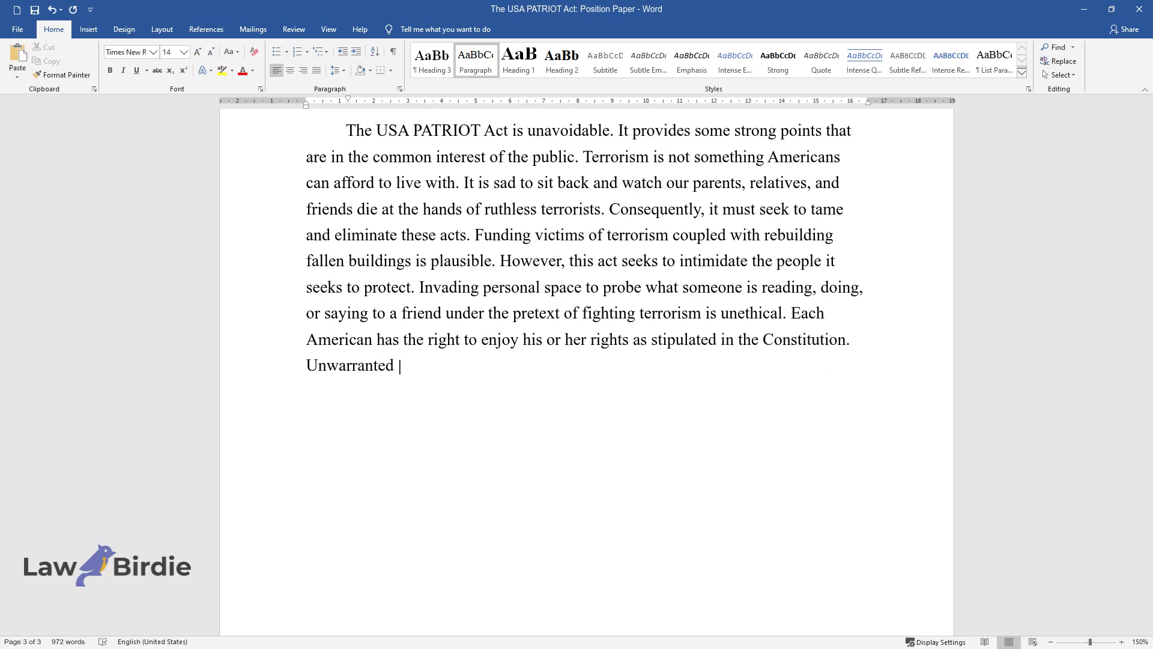
{"action": "type", "text": "investigations are misplaced in c"}
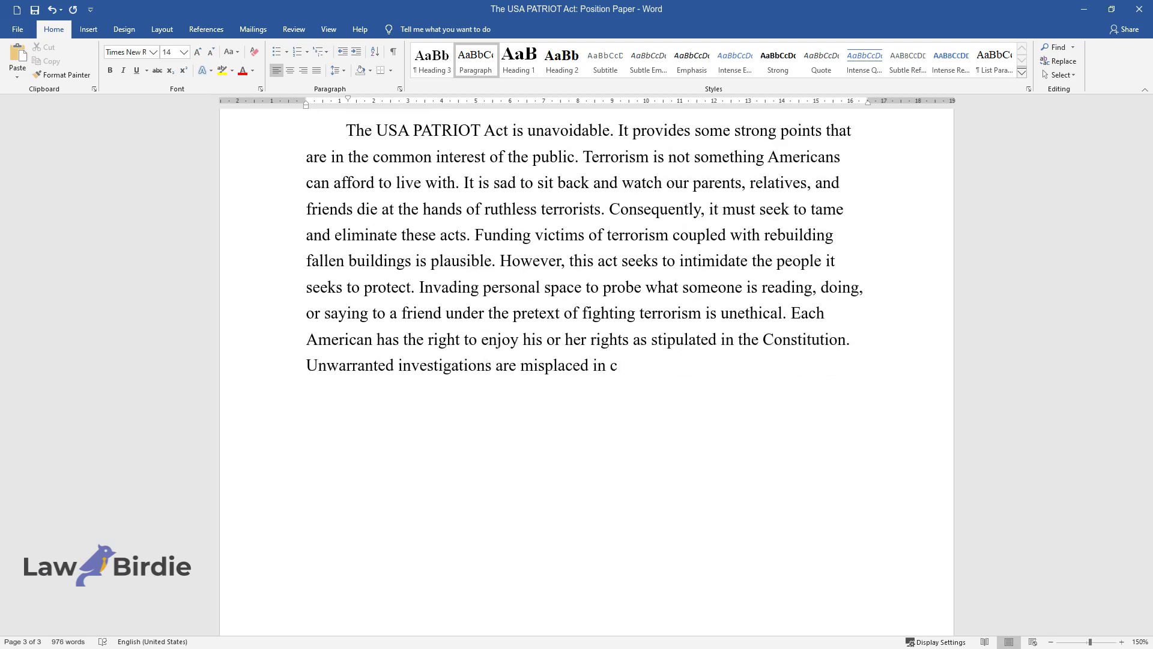
{"action": "type", "text": "ontemporary times for it amounts to violating human right"}
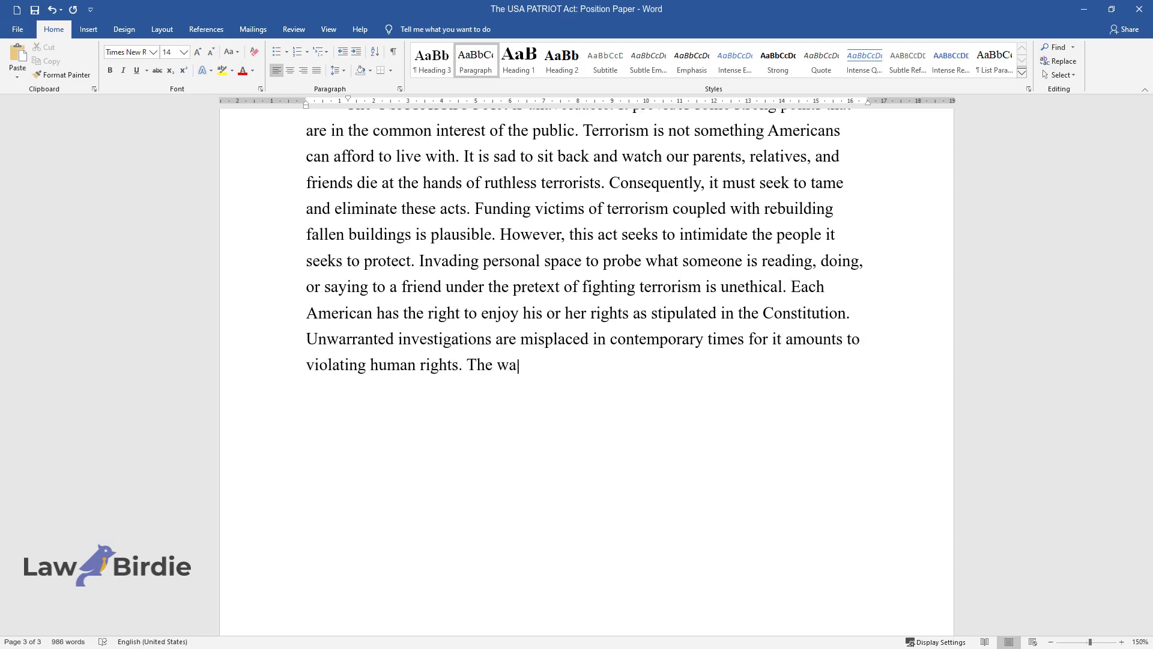
{"action": "type", "text": "s. The way out of this quagmire is to revi"}
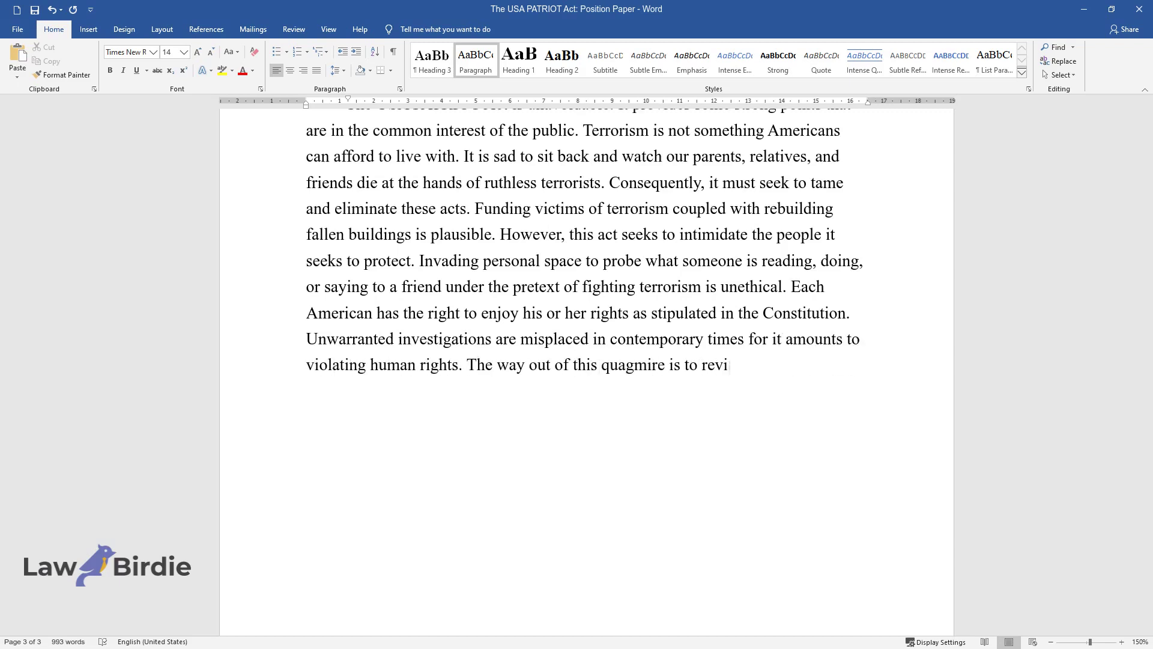
{"action": "type", "text": "se the act to retain what fights"}
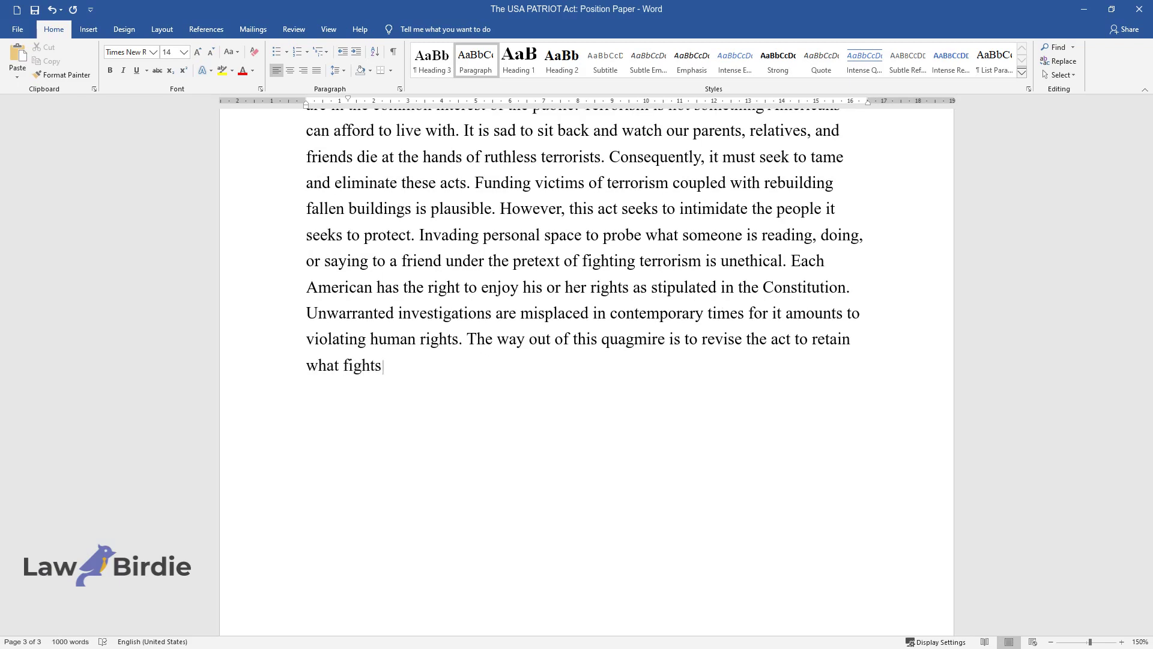
{"action": "type", "text": " terrorism and eliminate what int"}
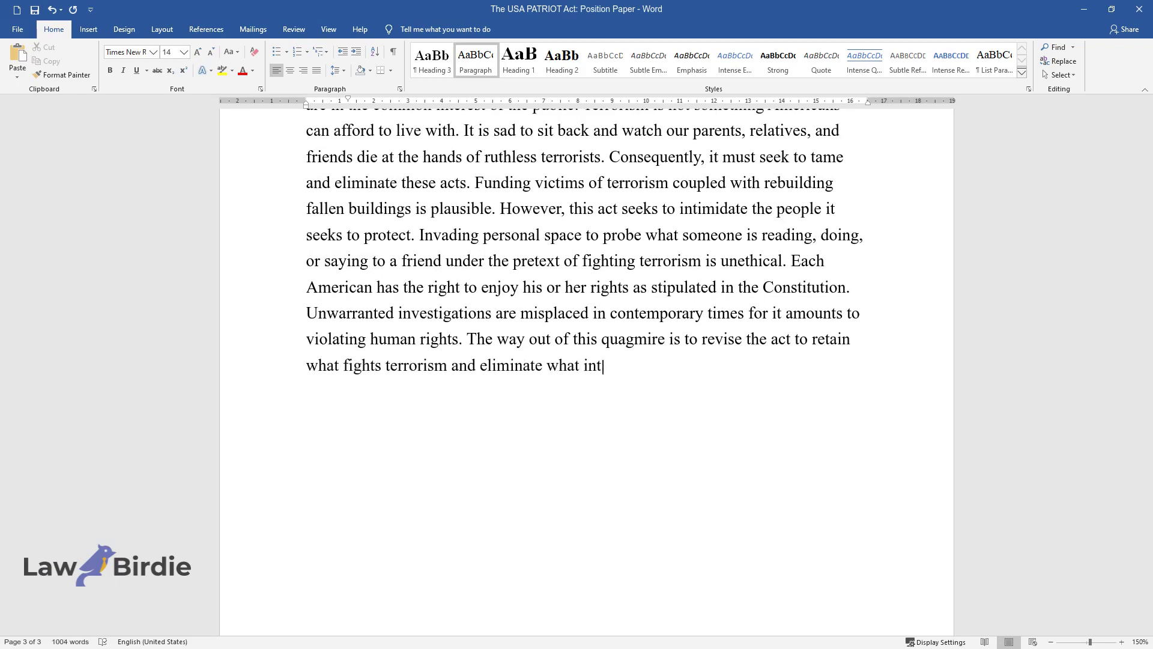
{"action": "type", "text": "imidates the citizens."}
{"action": "key", "text": "Return"}
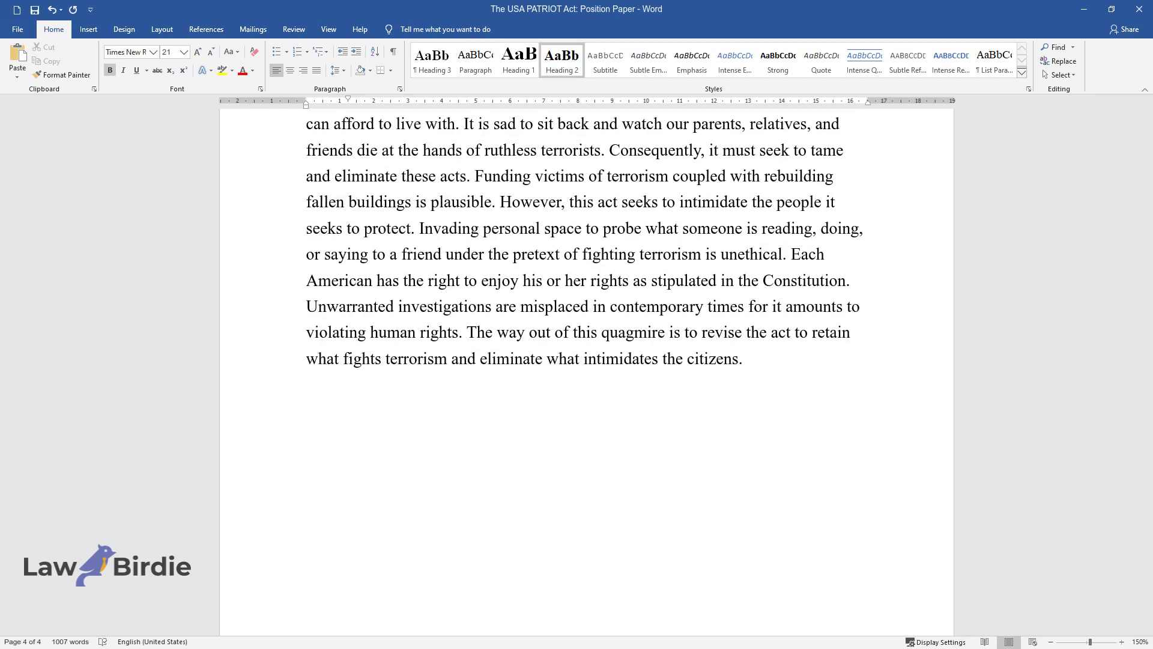
Add the 'Conclusion' heading with a paragraph on the act's October 26, 2001 origins
{"action": "type", "text": "Conclusion"}
{"action": "key", "text": "Return"}
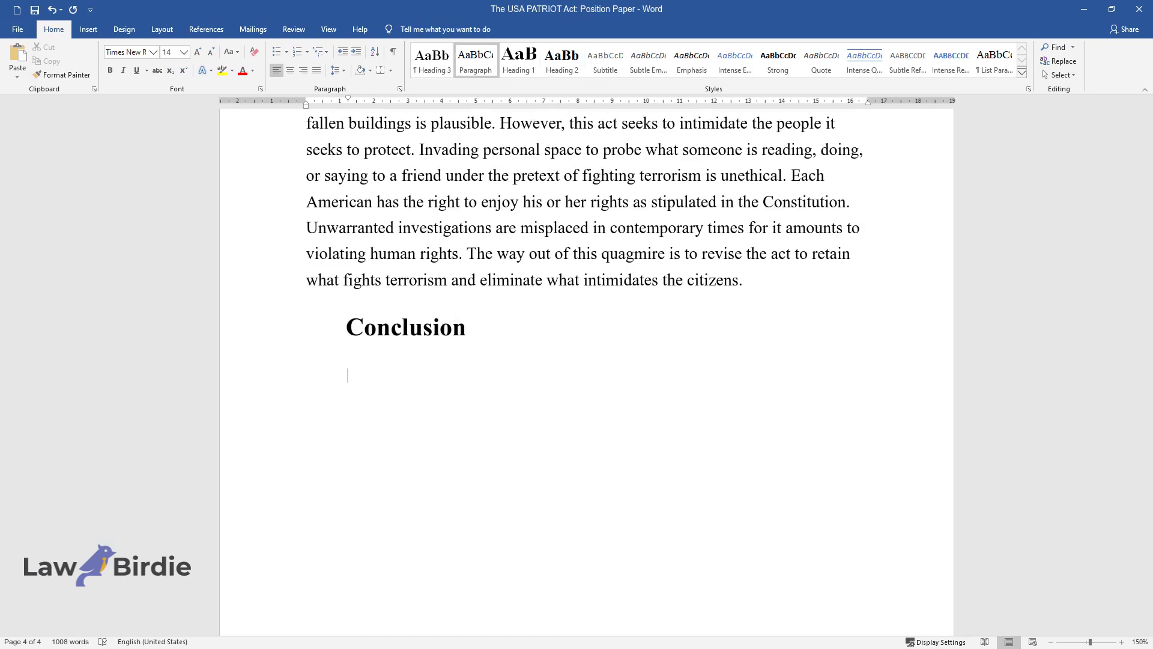
{"action": "type", "text": "The USA PATRIOT Act"}
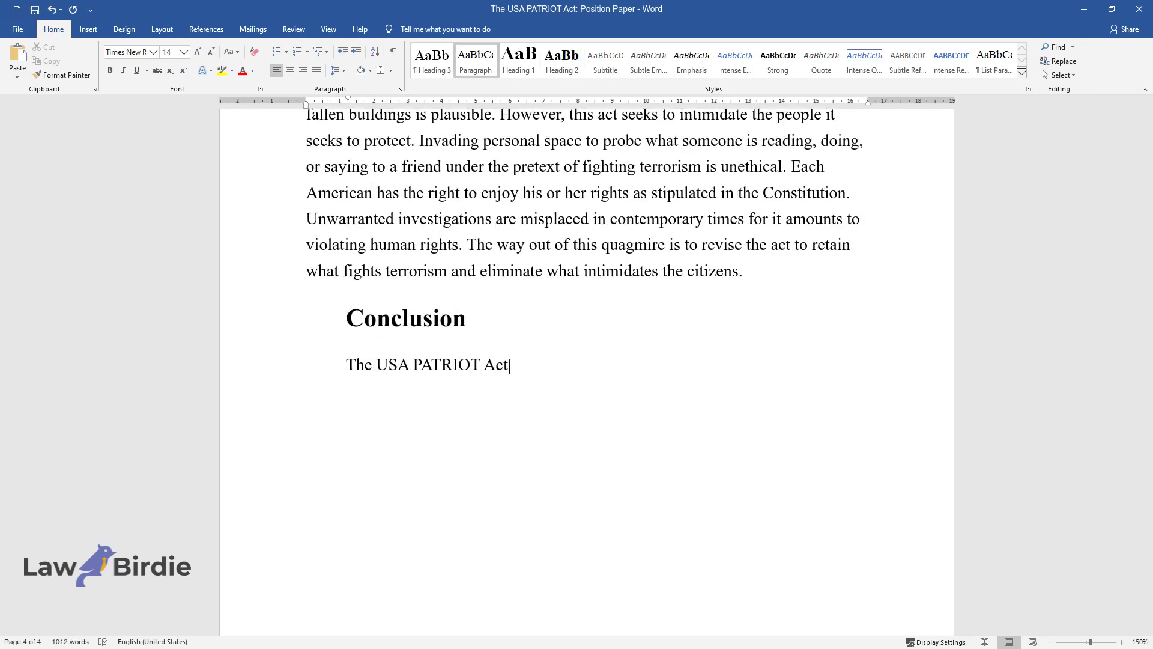
{"action": "type", "text": " came into being on October 26, 2"}
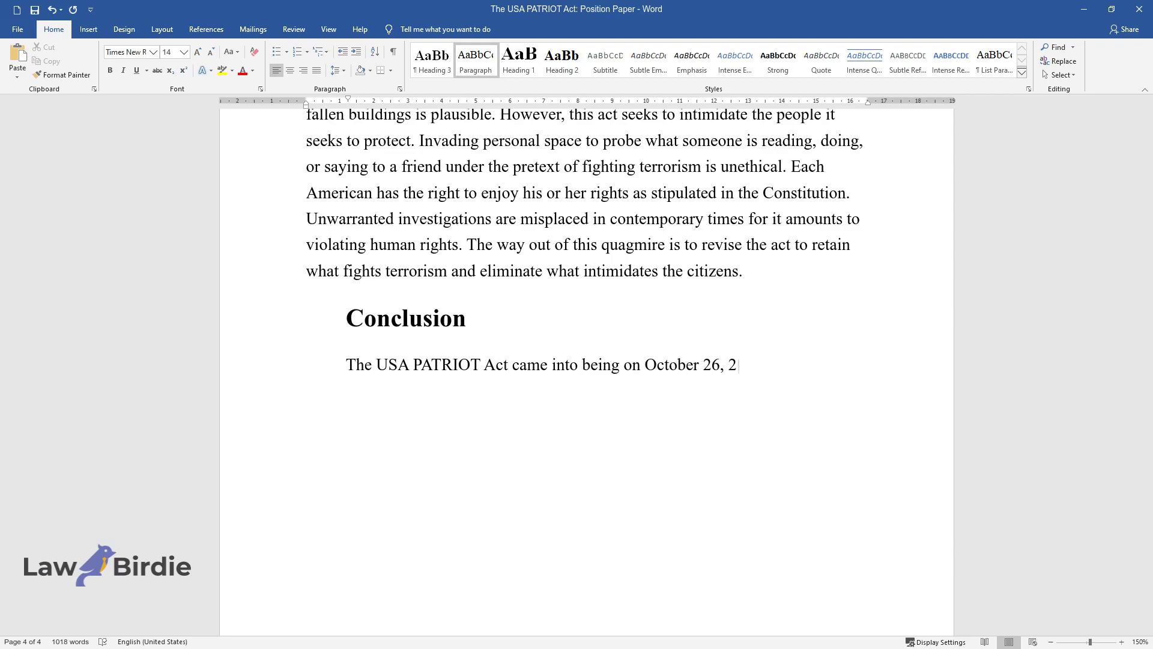
{"action": "type", "text": "001. It contains strong stipulati"}
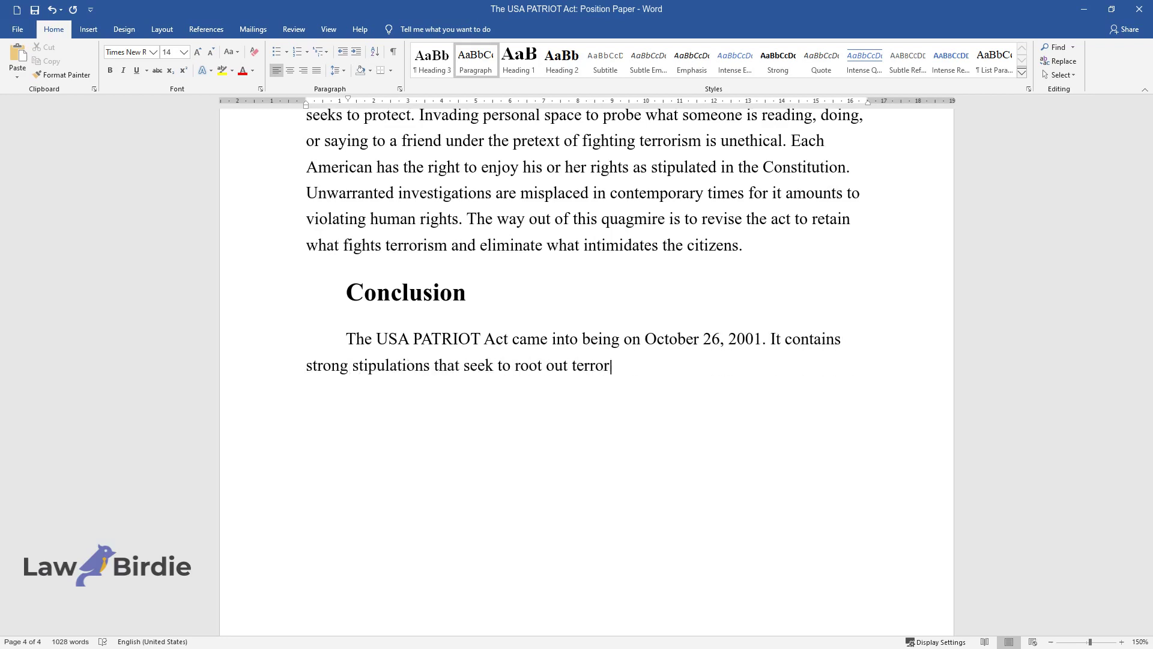
{"action": "type", "text": "ons that seek to root out terrorism that has caused ripples in c"}
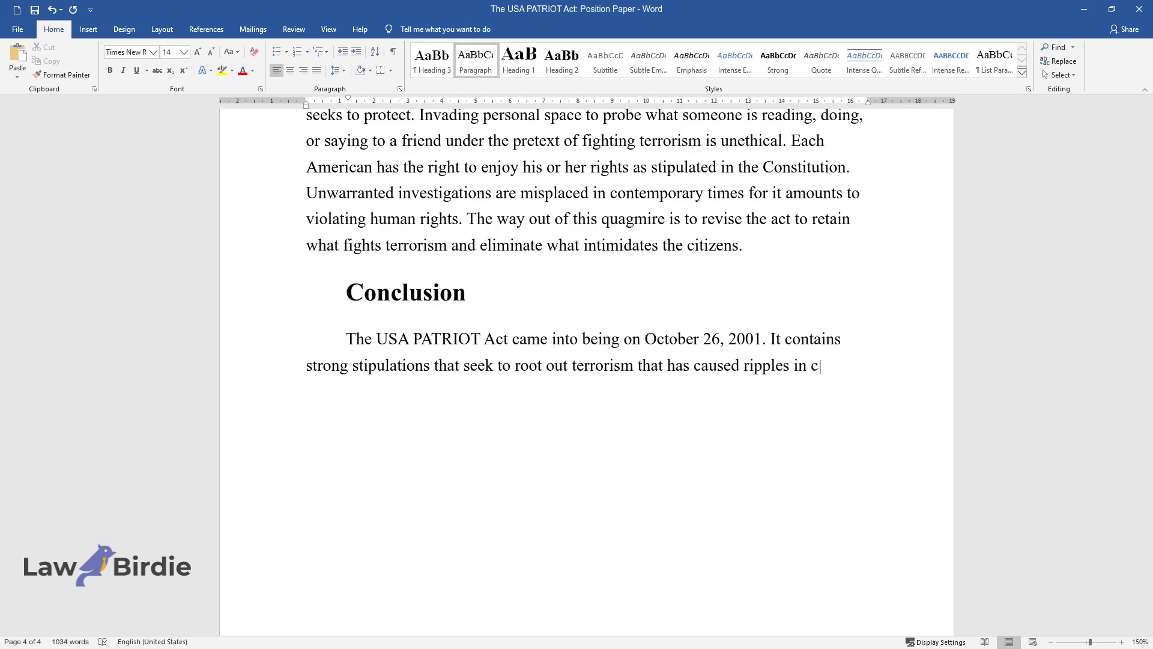
{"action": "type", "text": "ontemporary America. Improving se"}
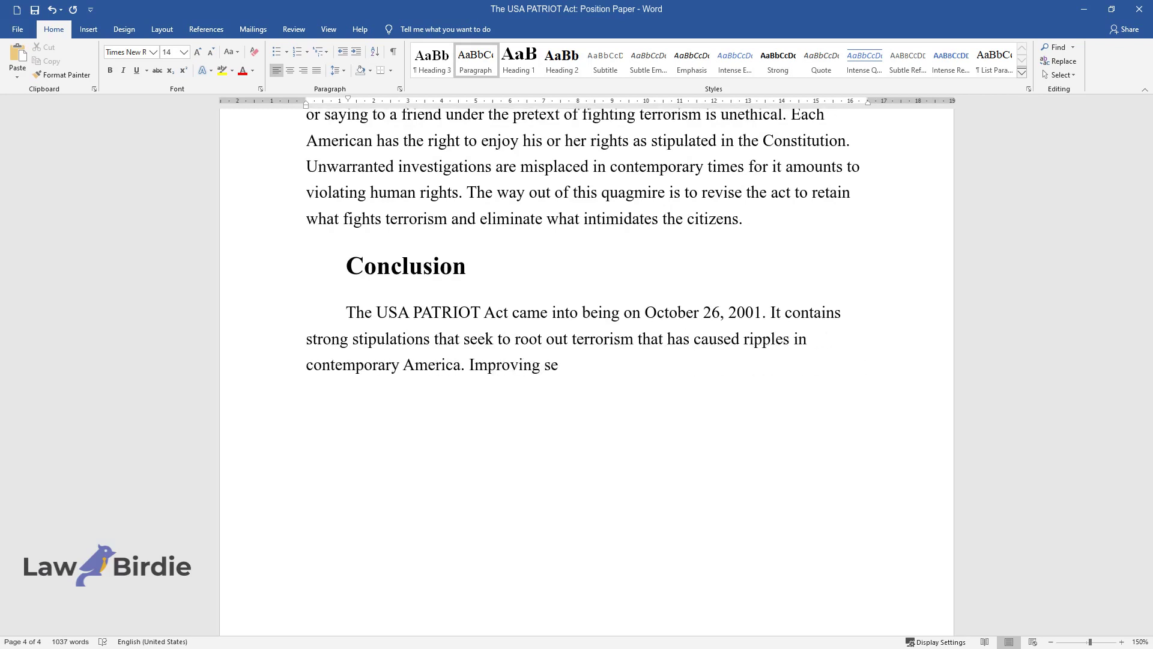
{"action": "type", "text": "curity intelligence and compensati"}
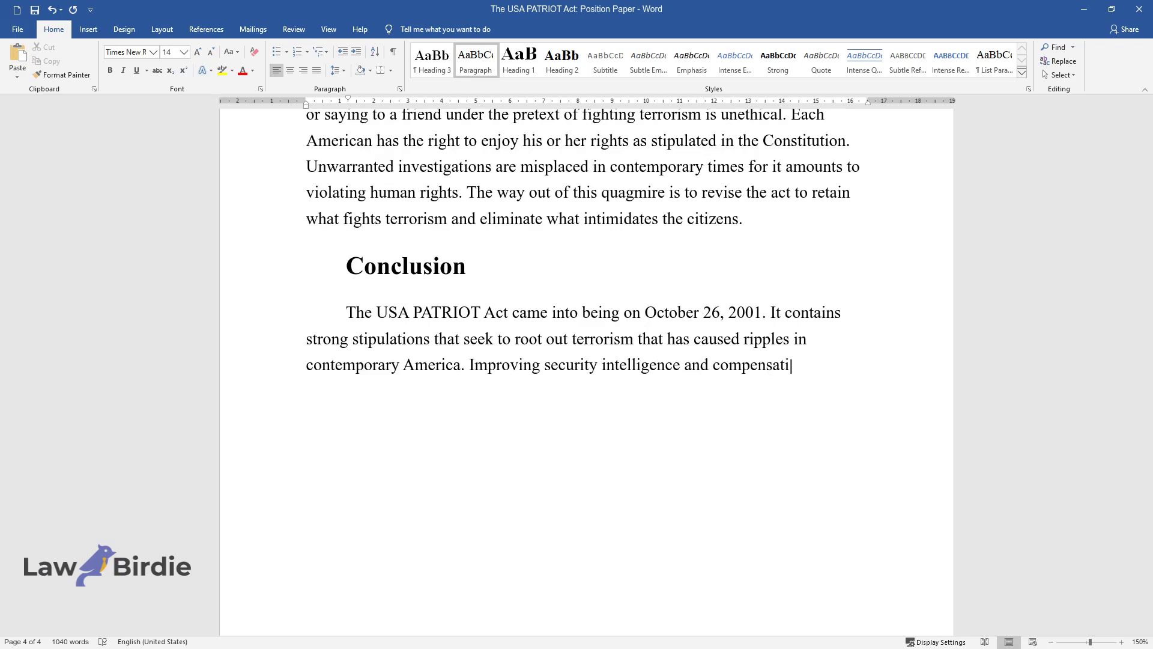
{"action": "type", "text": "ng victims of terrorism together "}
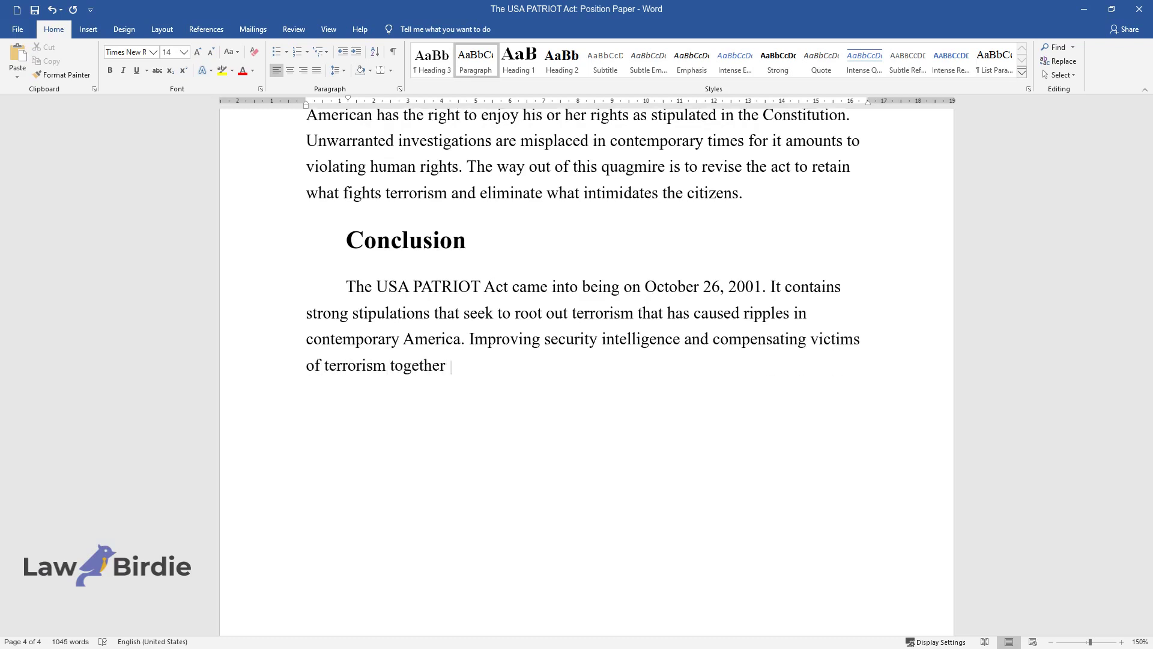
{"action": "type", "text": "with reconstructing destroyed bu"}
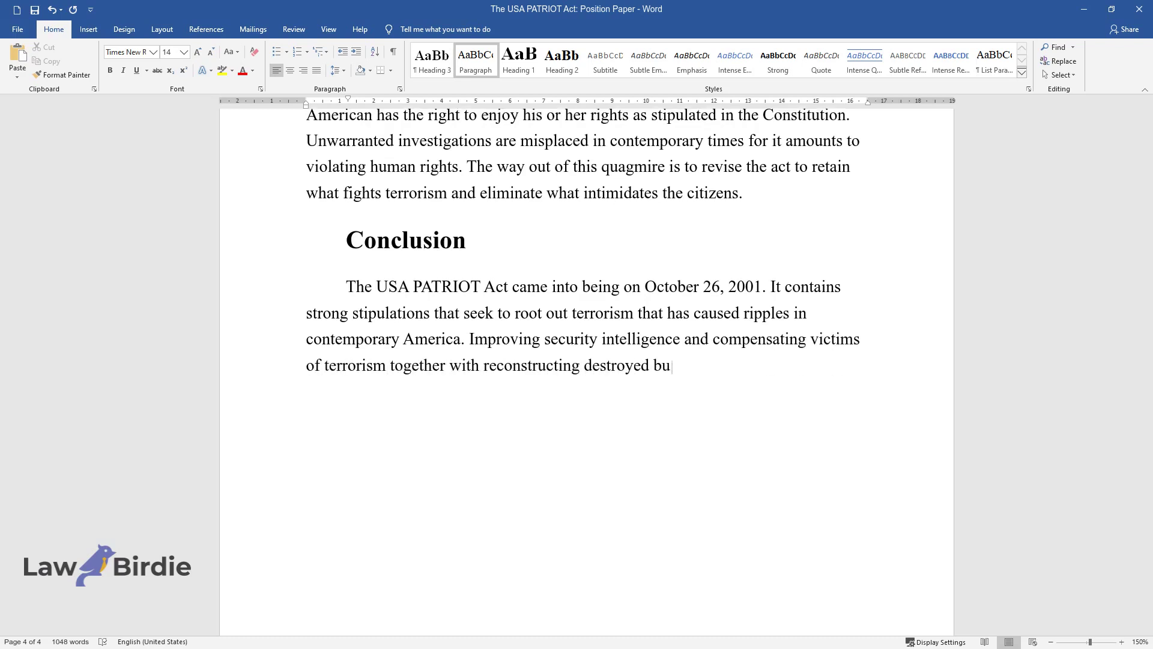
{"action": "type", "text": "ildings is in the best interest o"}
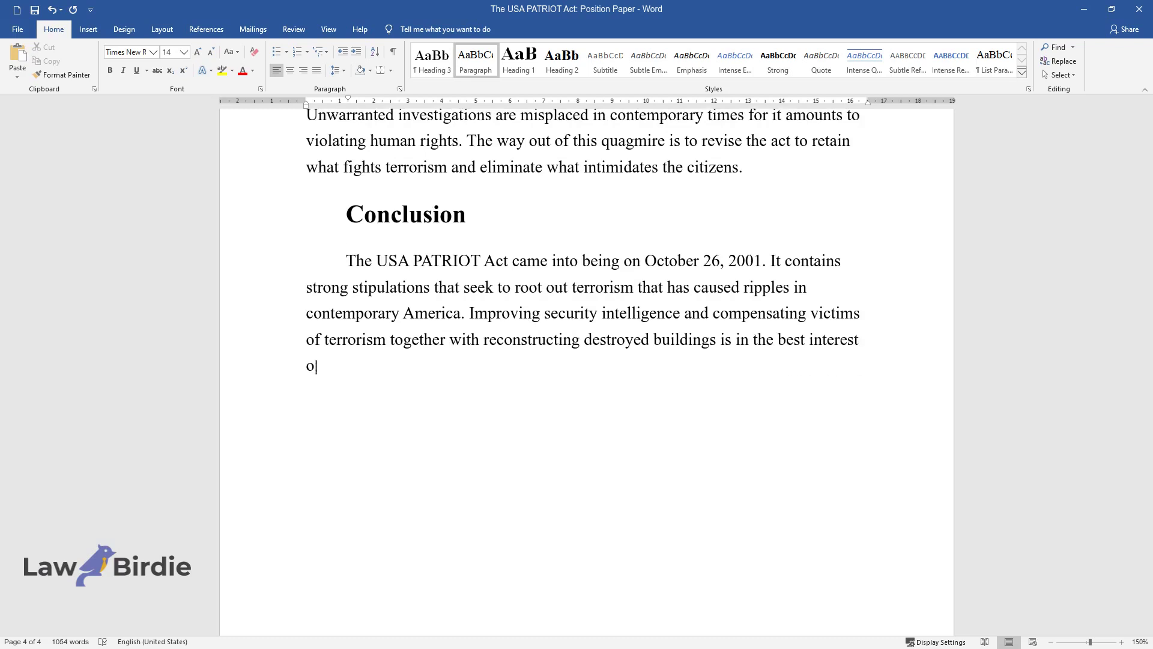
{"action": "type", "text": "f citizens. However, this act con"}
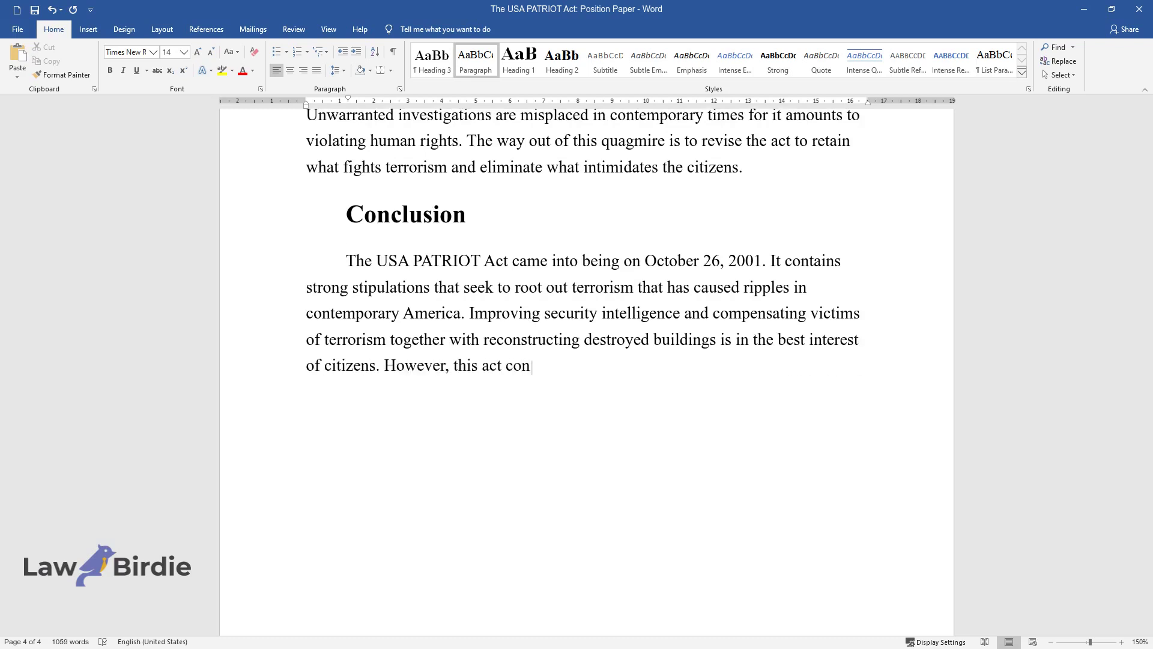
{"action": "type", "text": "tains elements that would not onl"}
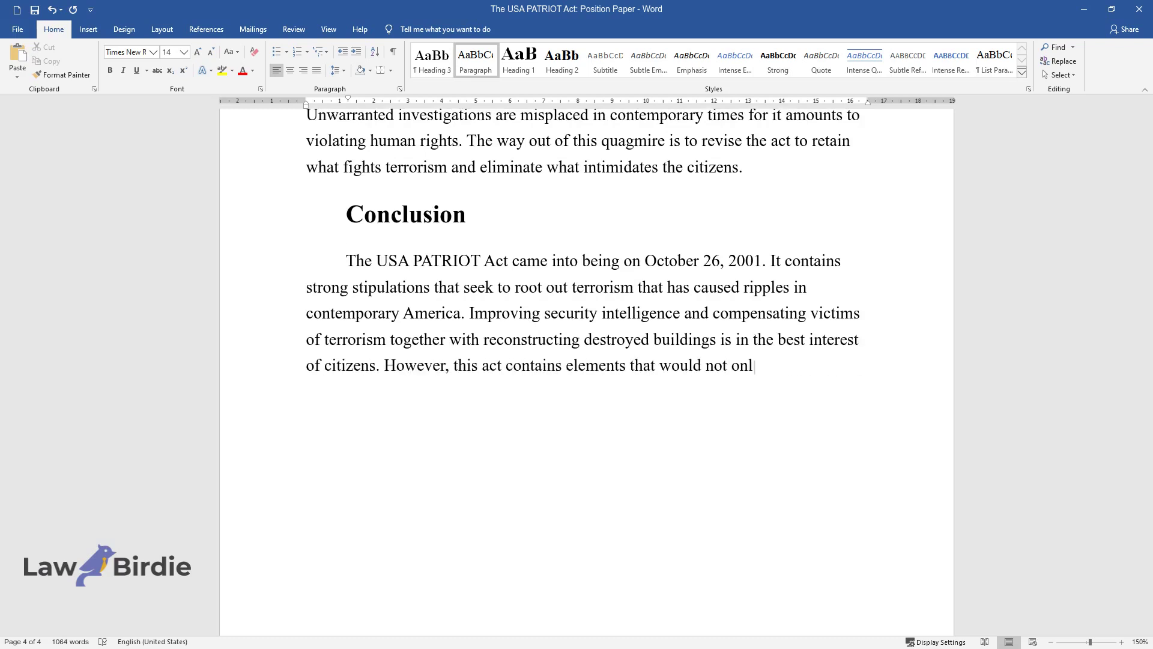
{"action": "type", "text": "y intimidate Americans b"}
{"action": "type", "text": "ut also "}
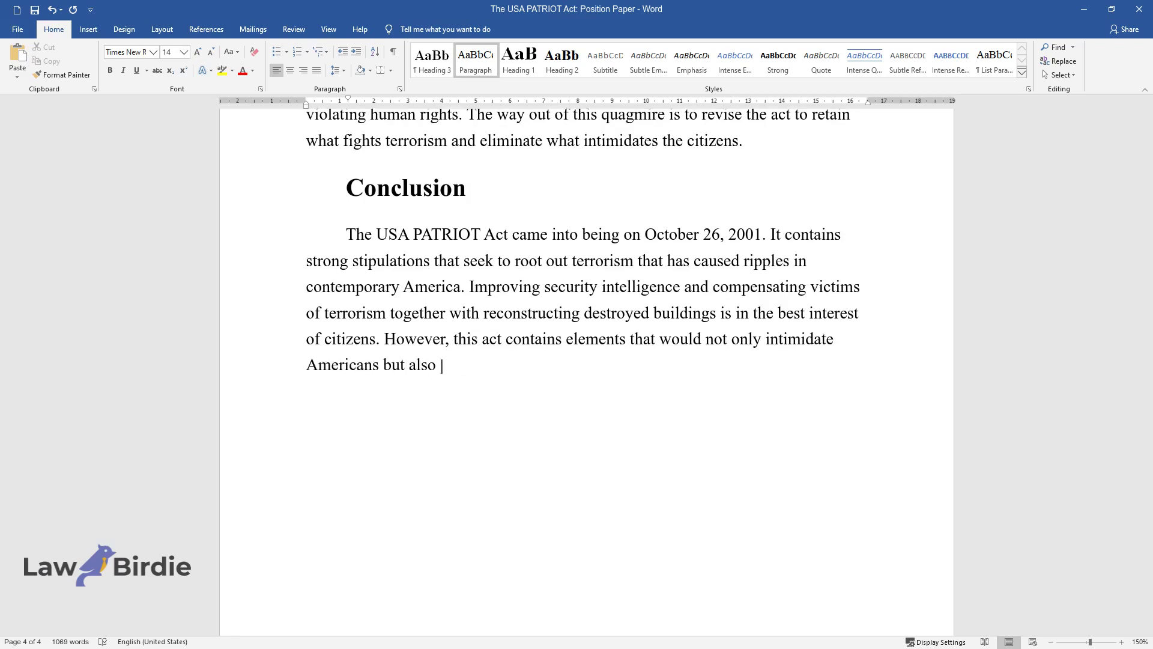
{"action": "type", "text": "promote terrorism itself. It also"}
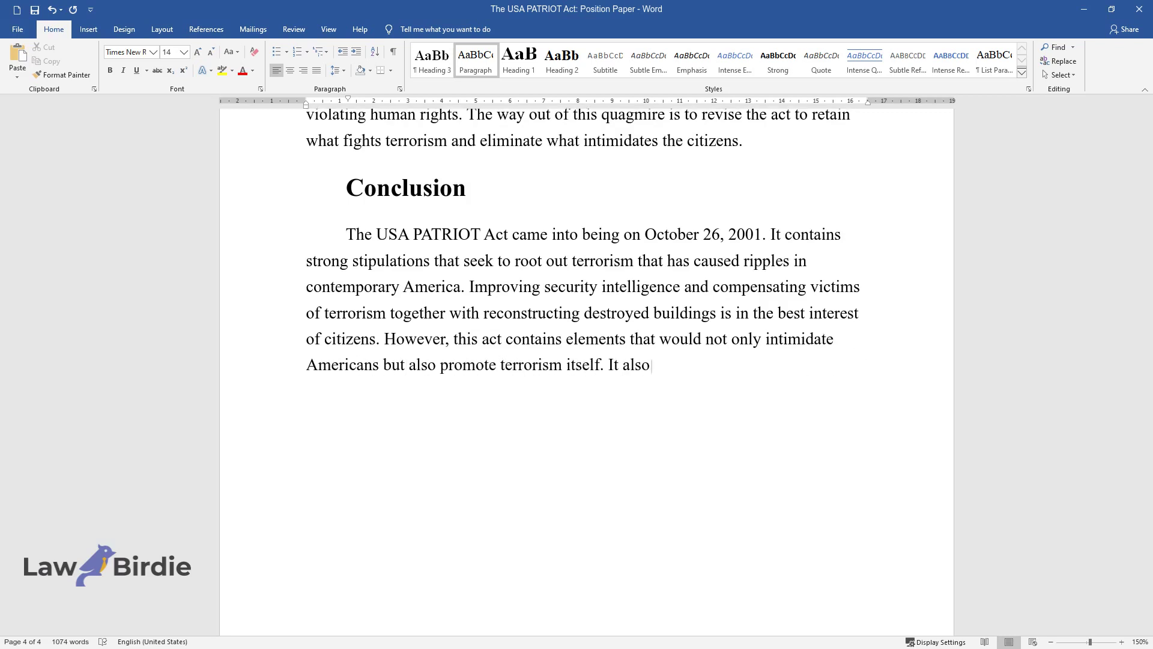
{"action": "type", "text": " goes against the United States of Americ"}
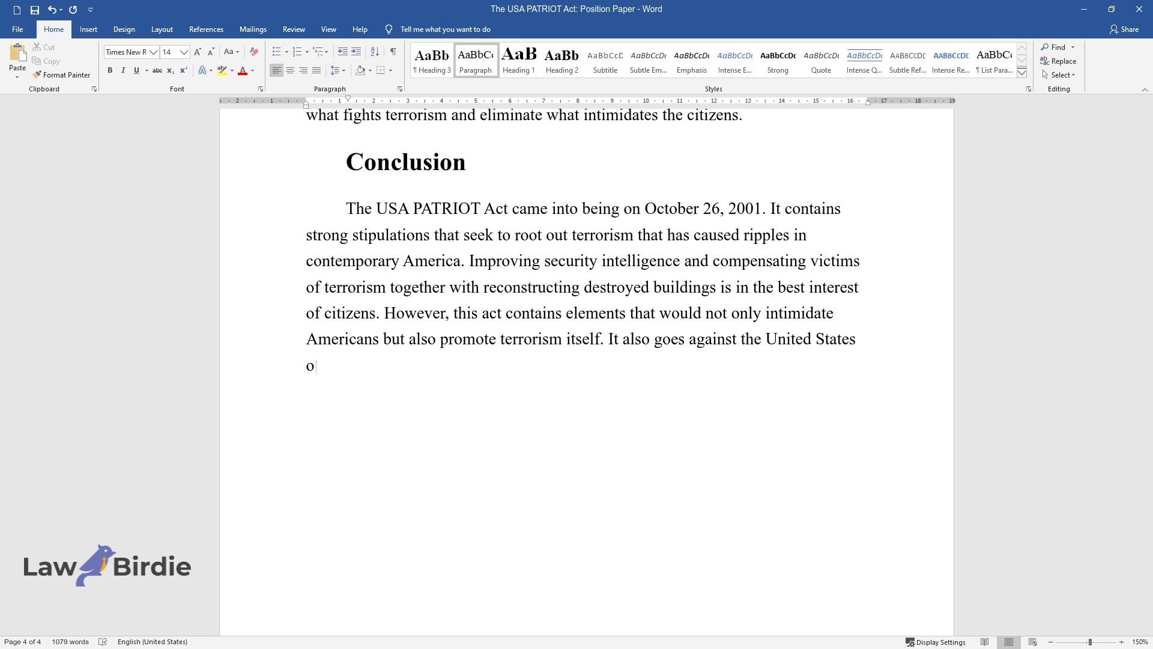
{"action": "type", "text": "a's constitution on matte"}
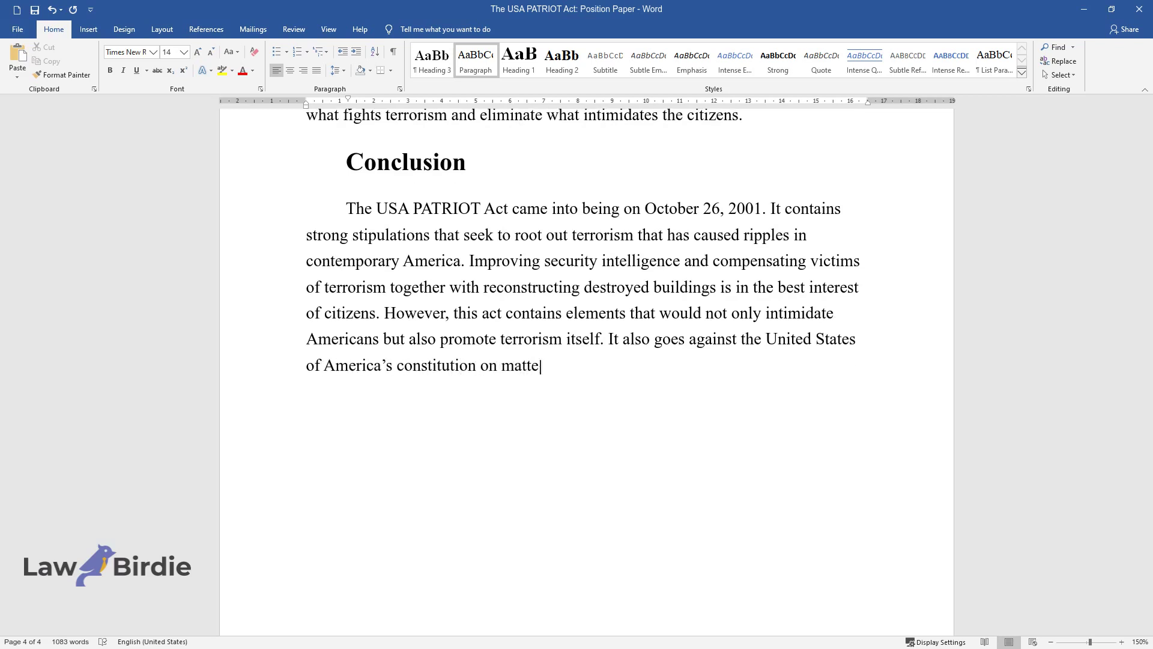
{"action": "type", "text": "rs of regulating executive powers"}
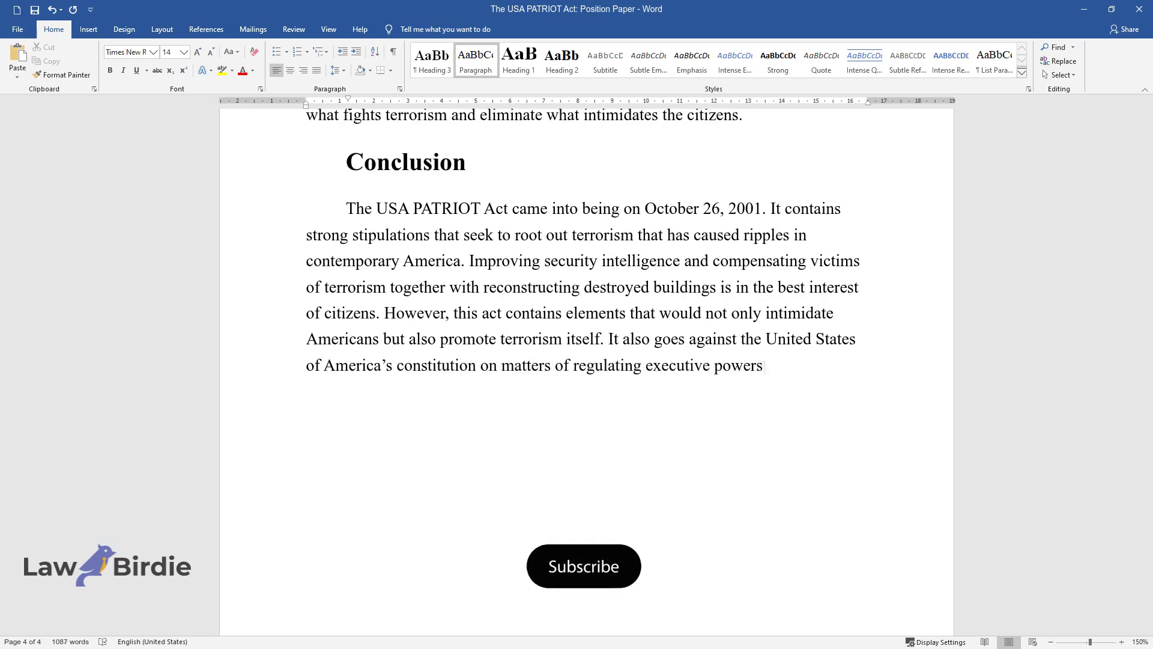
{"action": "type", "text": ". According to this writer, the way out o"}
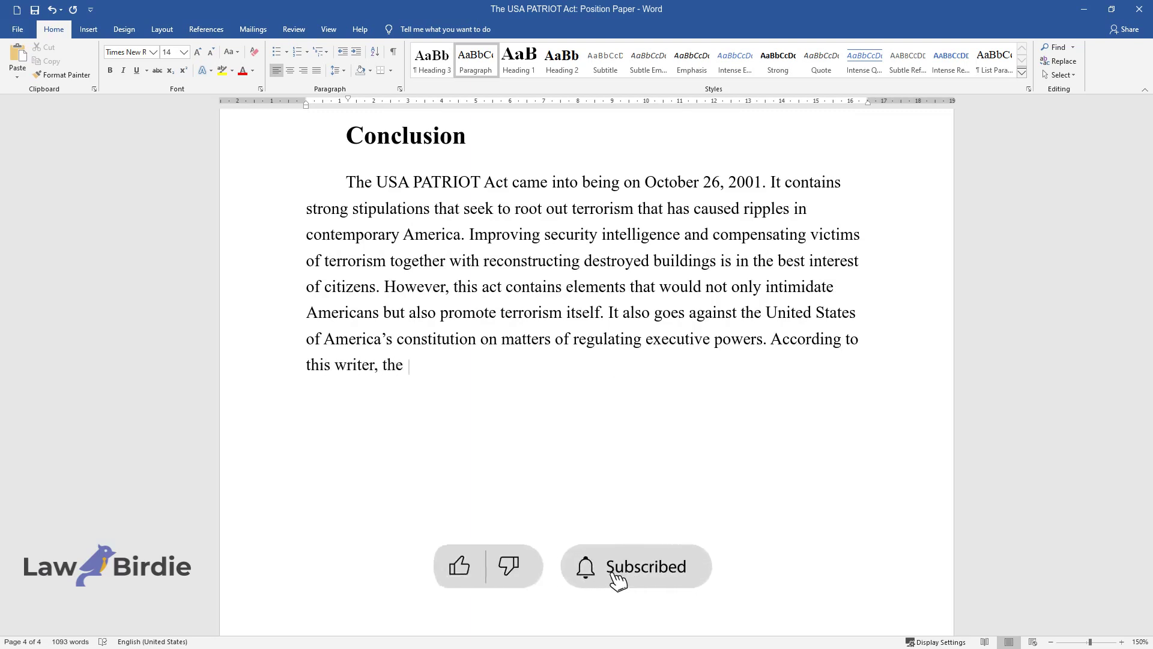
{"action": "type", "text": "f this confusion is to r"}
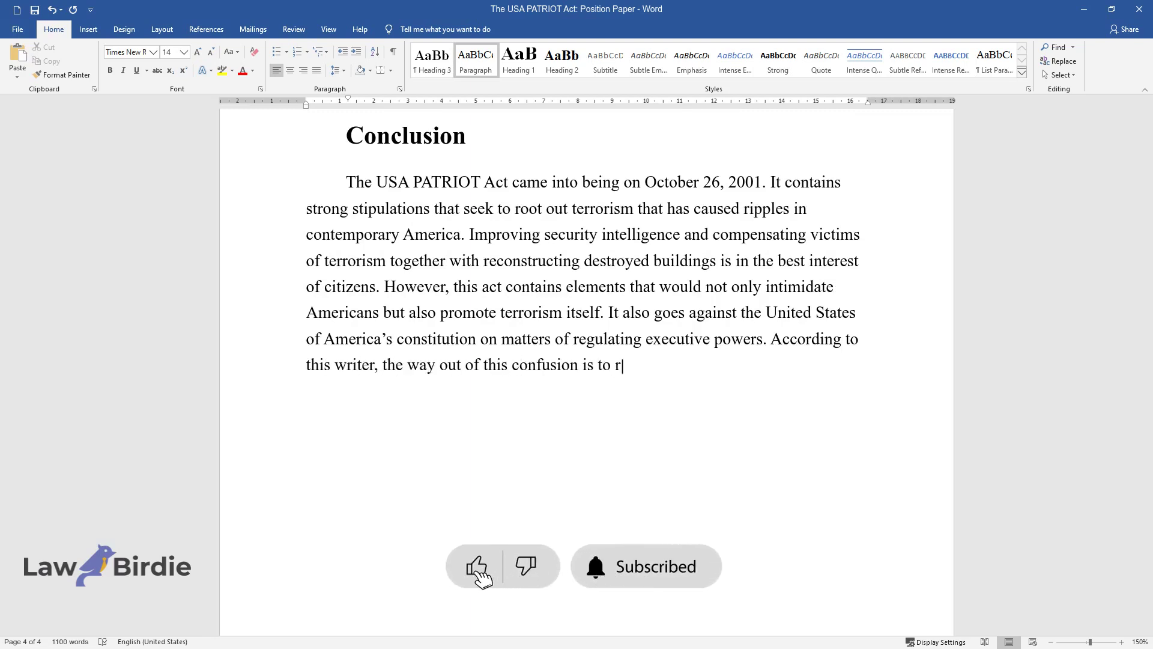
{"action": "type", "text": "eview the act, retain what is hel"}
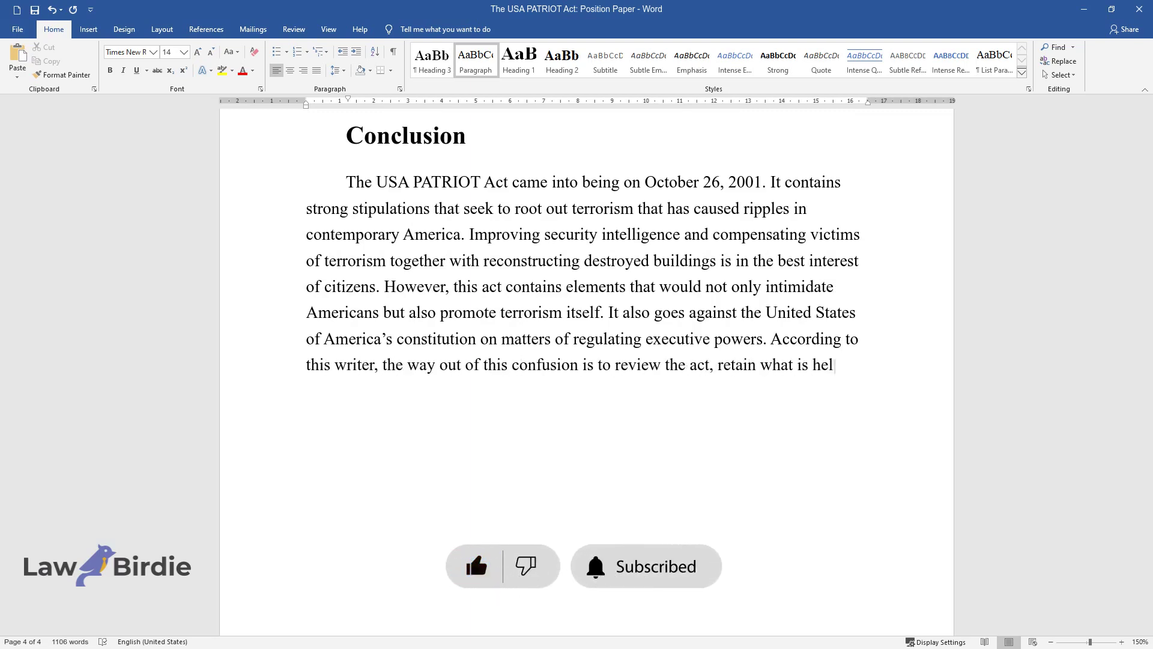
{"action": "type", "text": "pful, and pluck out what is detrimental."}
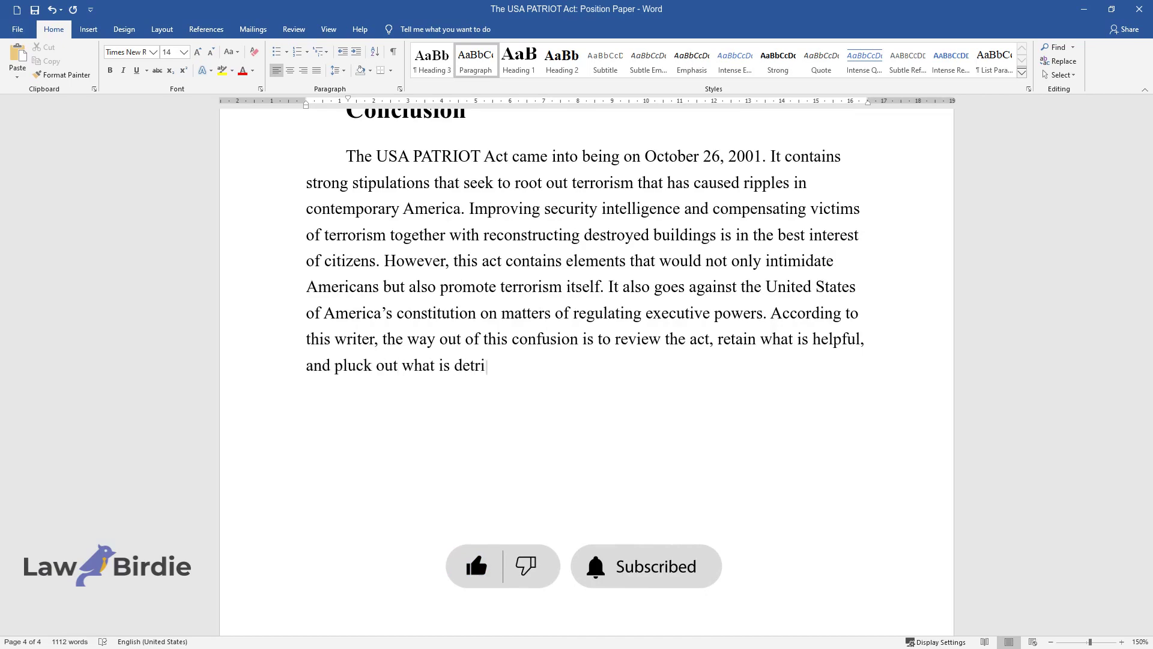